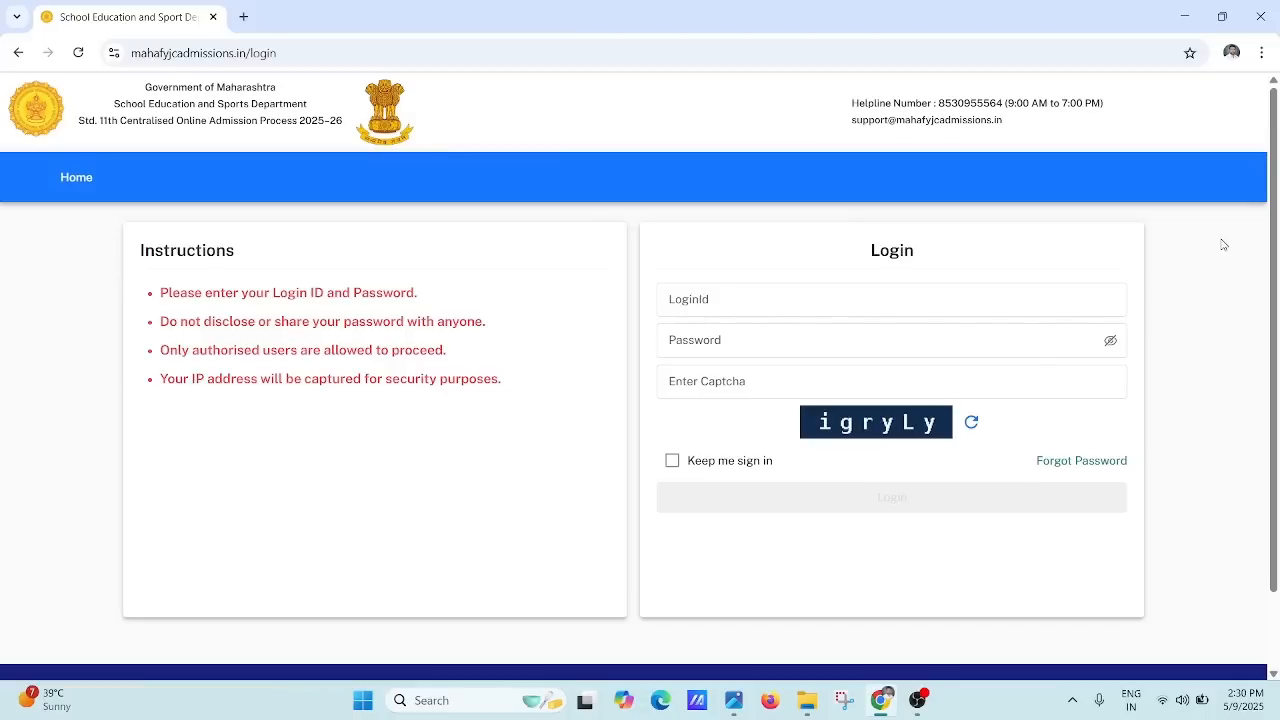
Step: Sign in to the college account with the login ID, password and displayed captcha
{"action": "left_click", "coordinate": [803, 301]}
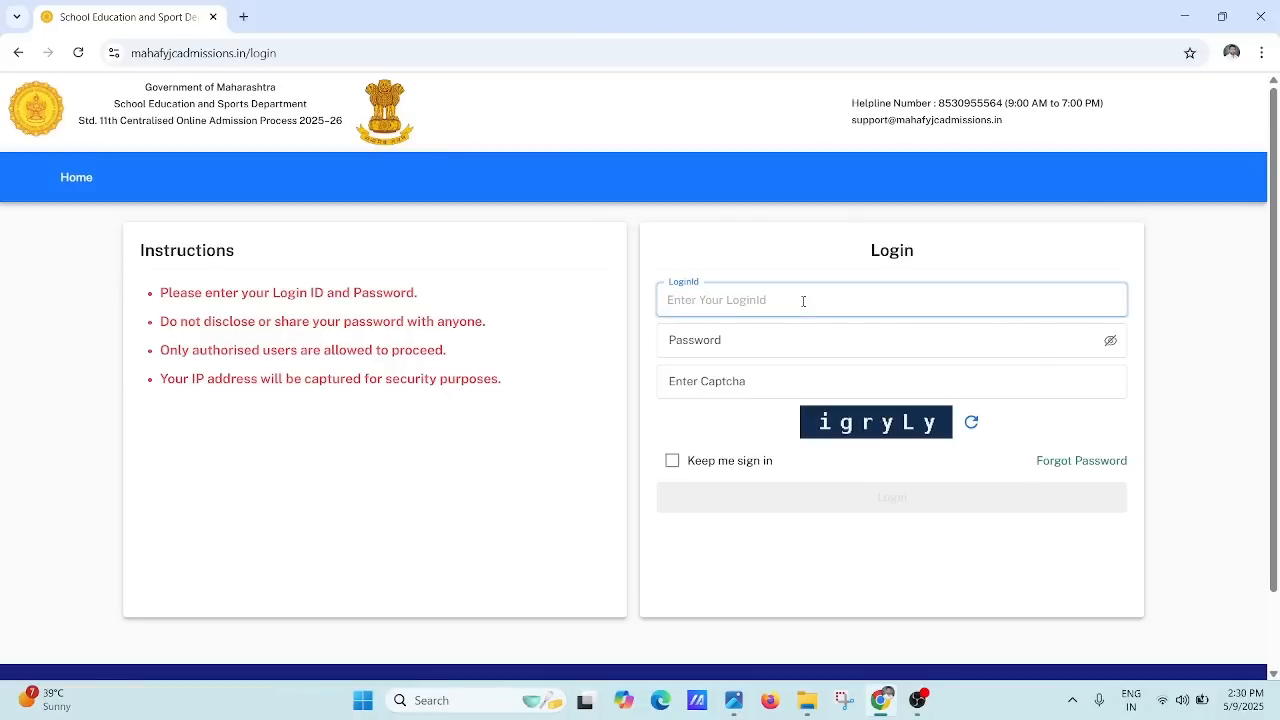
{"action": "left_click", "coordinate": [741, 344]}
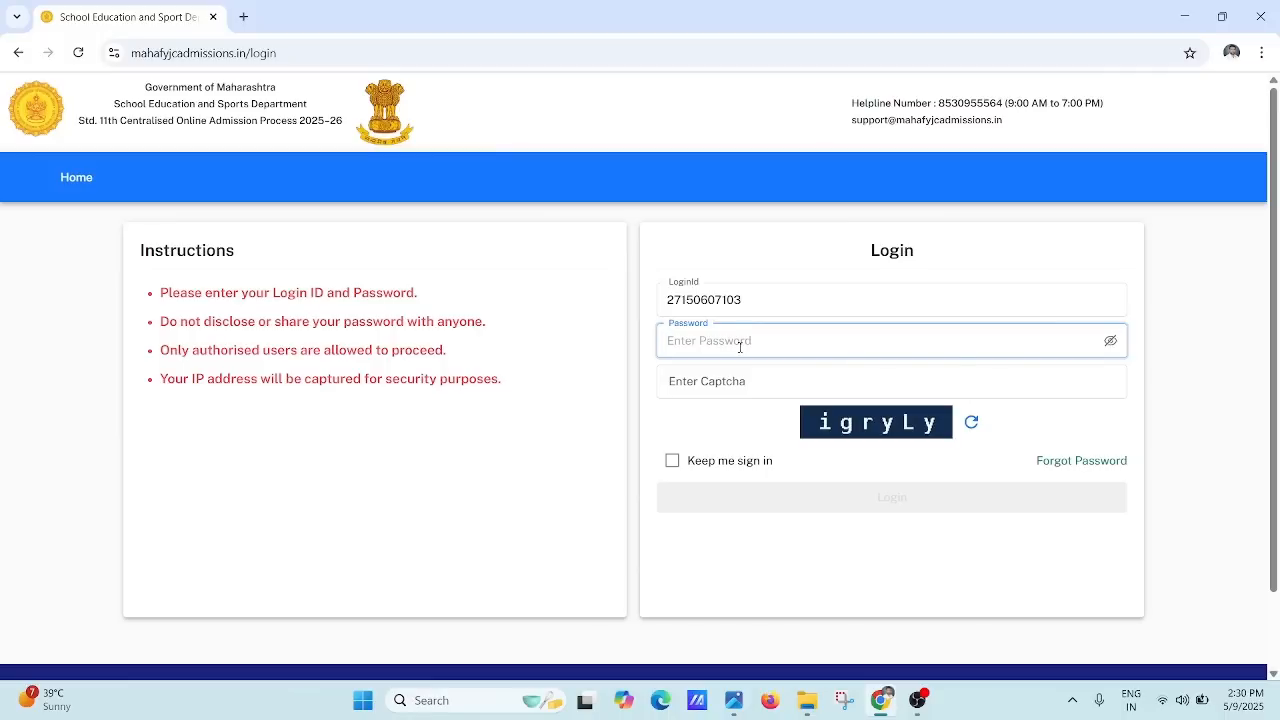
{"action": "type", "text": "••••••••••"}
{"action": "left_click", "coordinate": [747, 375]}
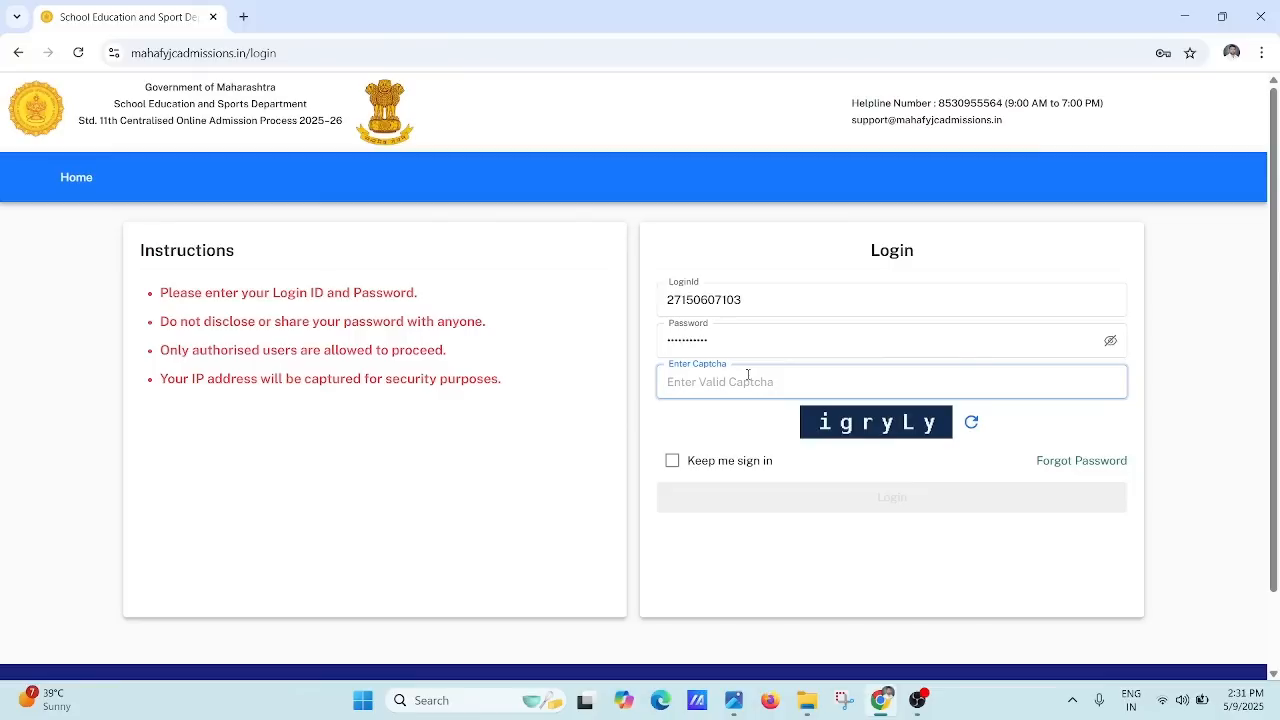
{"action": "type", "text": "igryLy"}
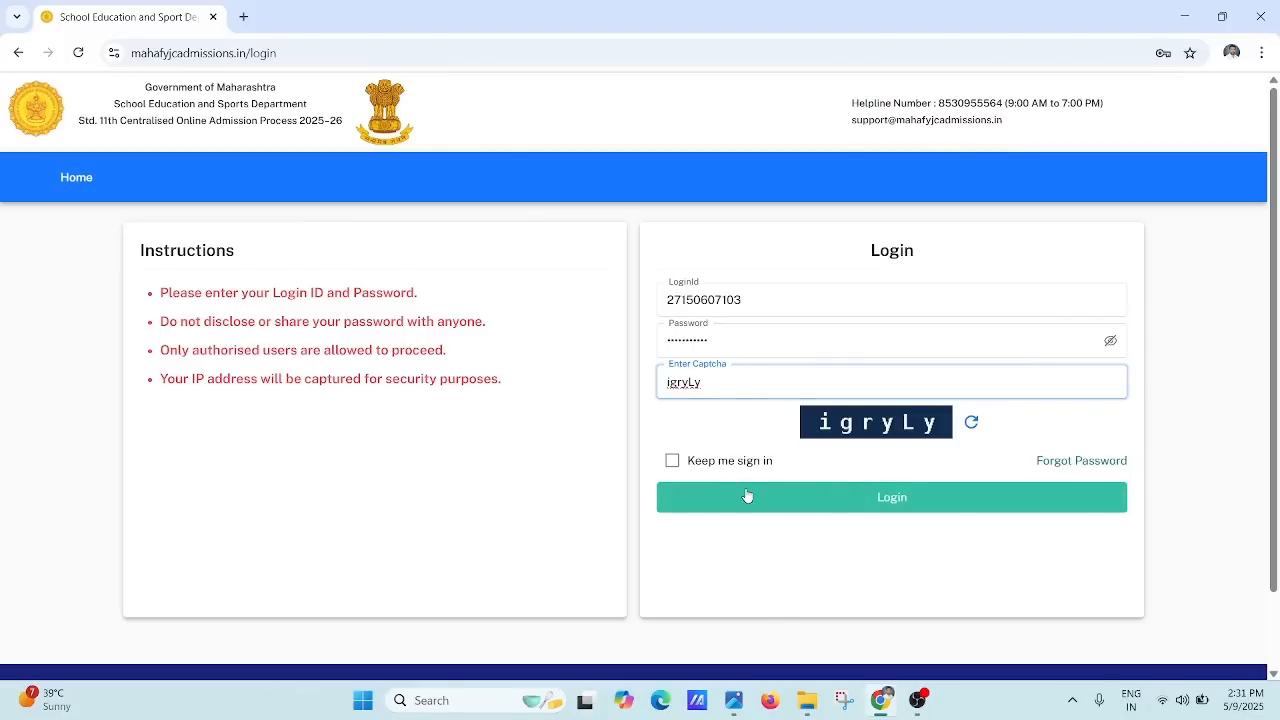
{"action": "left_click", "coordinate": [746, 495]}
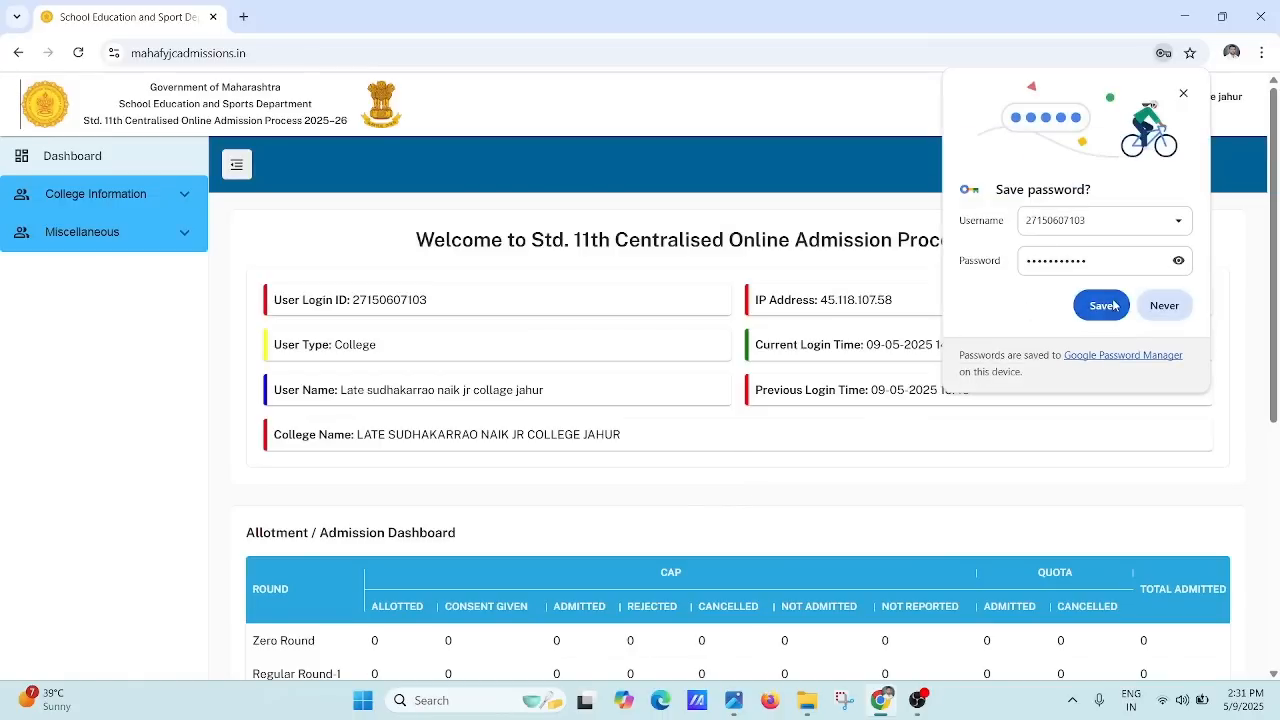
Step: Dismiss Chrome's save-password prompt and open College Information > College Details
{"action": "left_click", "coordinate": [1180, 95]}
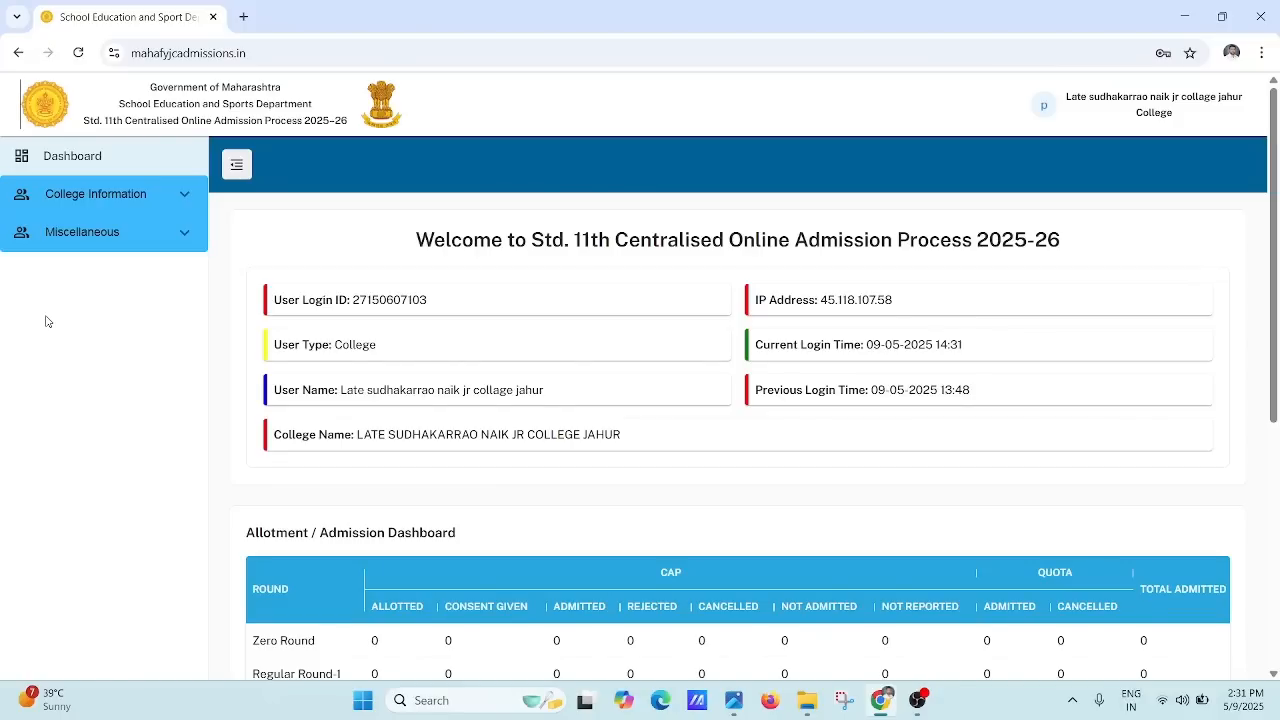
{"action": "left_click", "coordinate": [84, 205]}
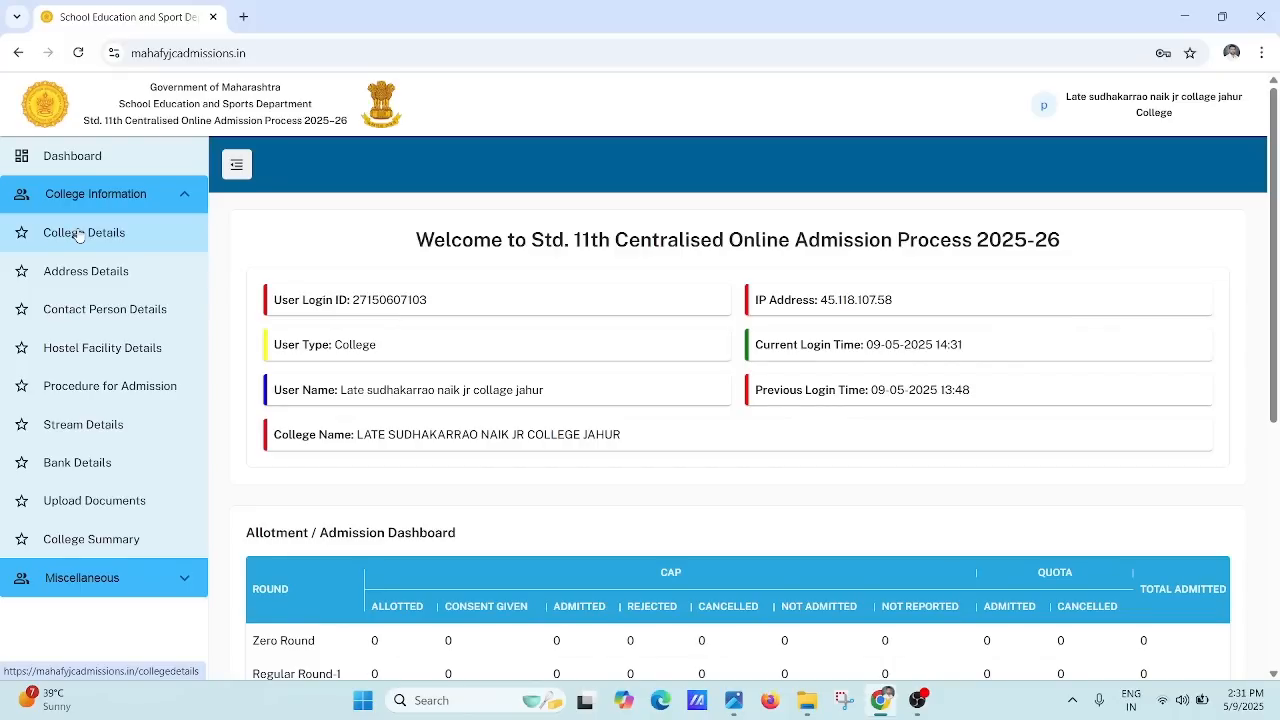
{"action": "left_click", "coordinate": [79, 236]}
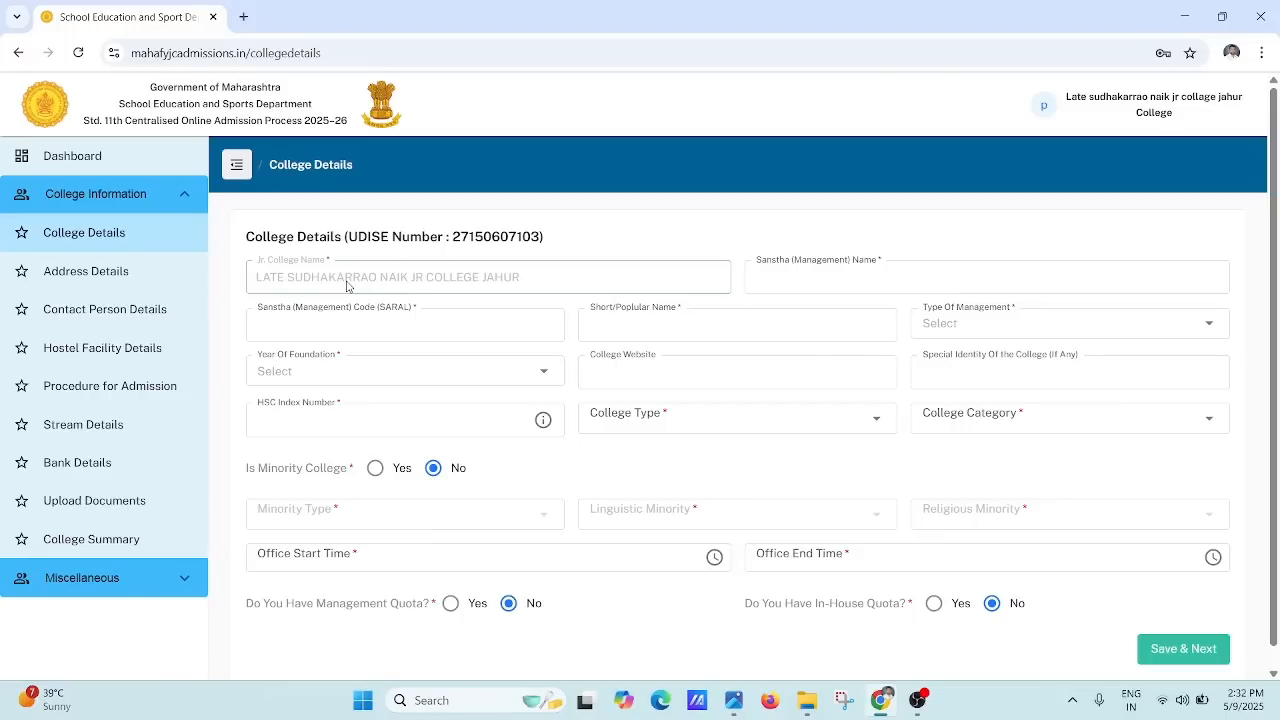
Step: Leave Sanstha Name, Sanstha Code and Short/Popular Name blank while viewing Type Of Management and Year Of Foundation options
{"action": "left_click", "coordinate": [815, 290]}
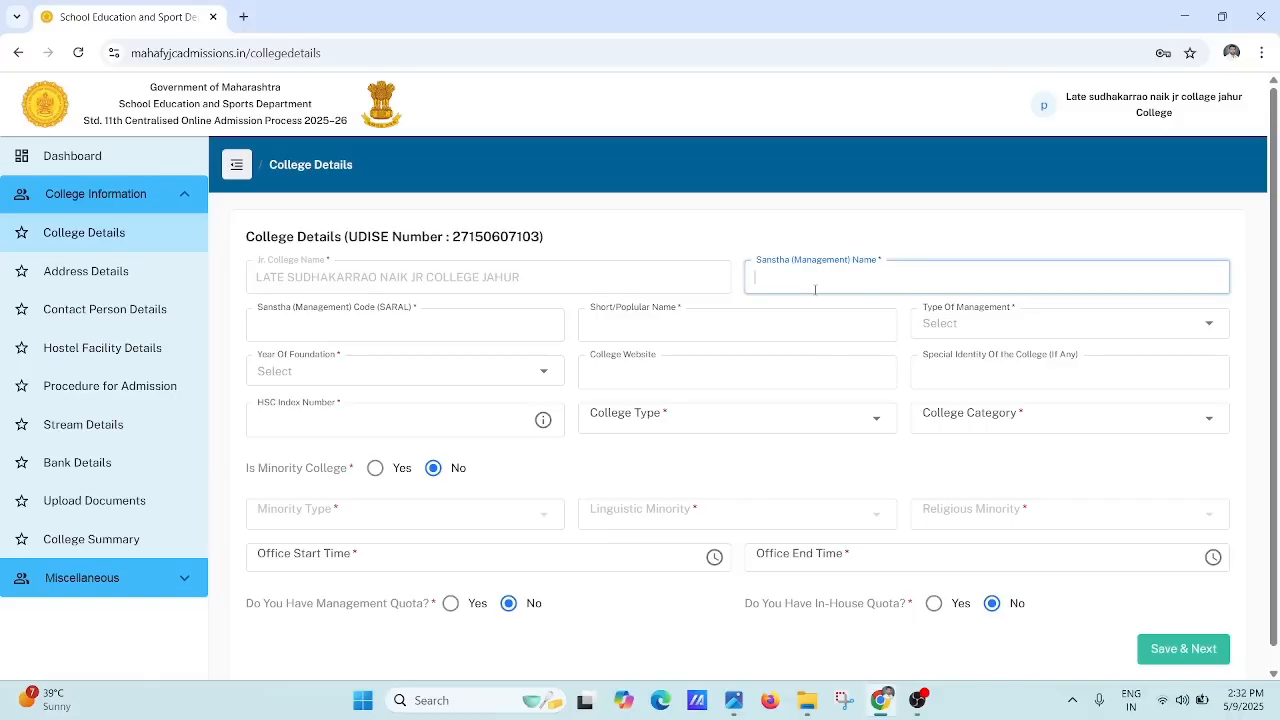
{"action": "left_click", "coordinate": [475, 326]}
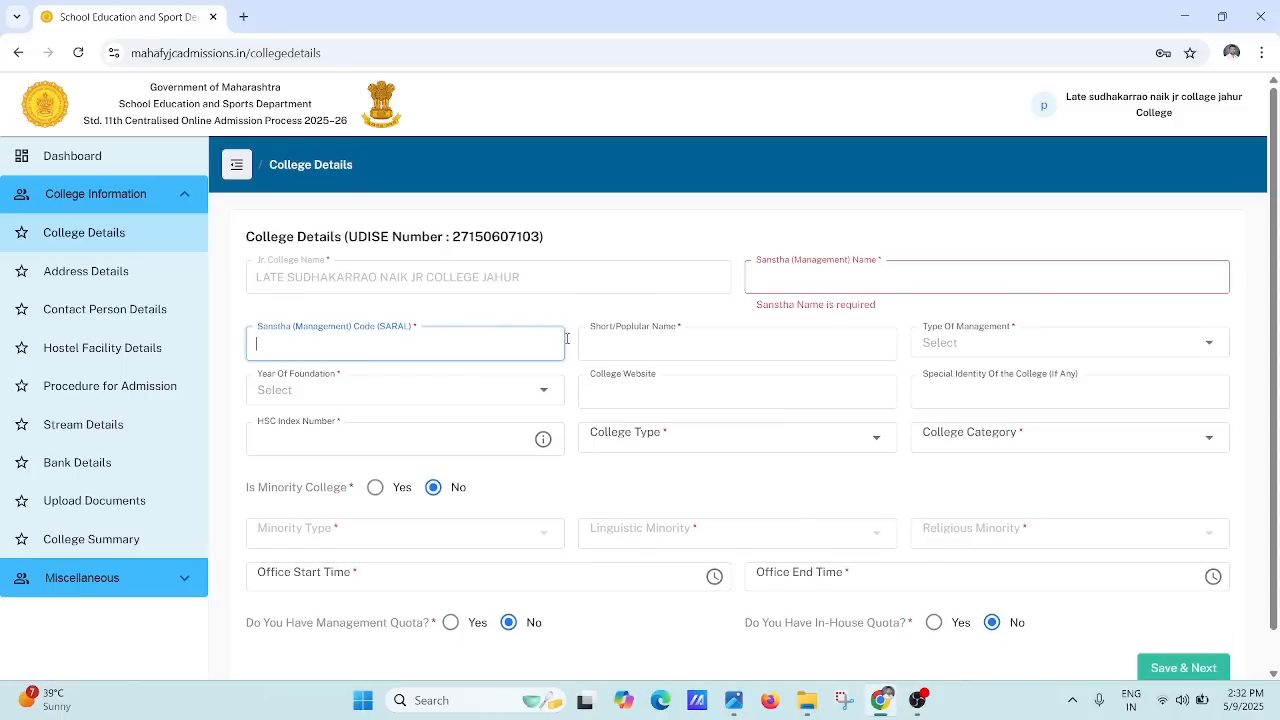
{"action": "left_click", "coordinate": [602, 343]}
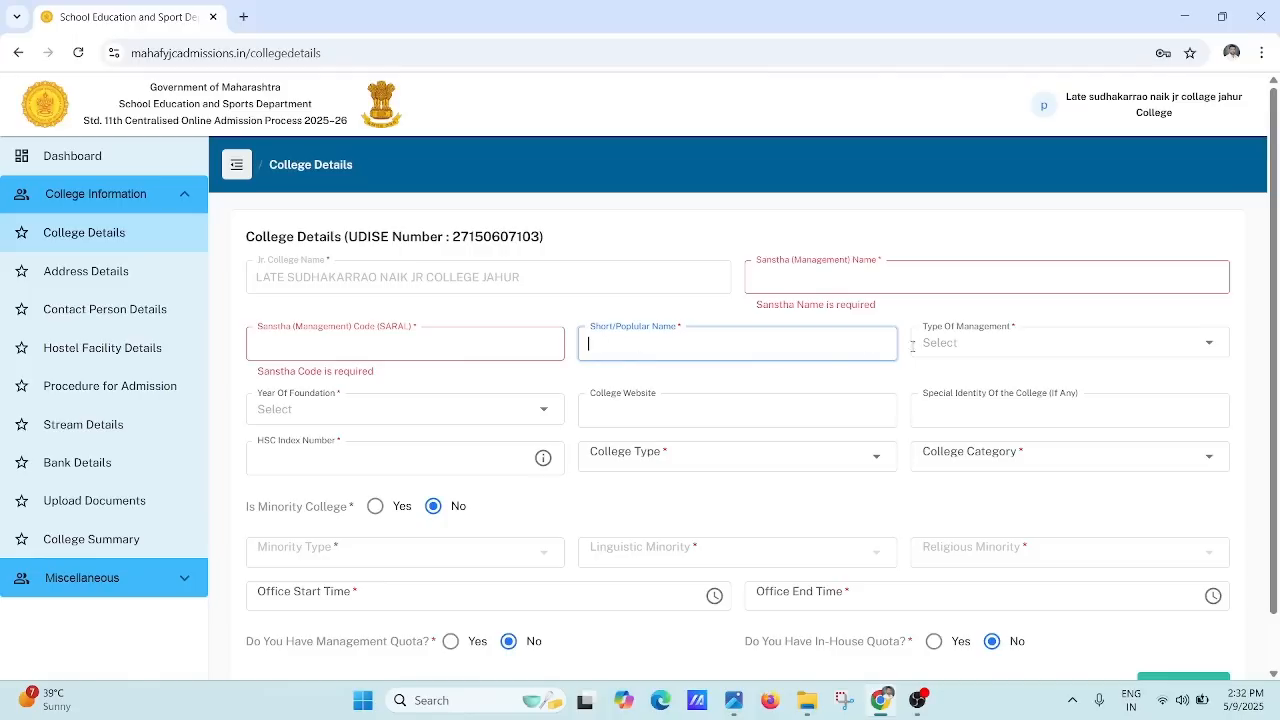
{"action": "left_click", "coordinate": [998, 345]}
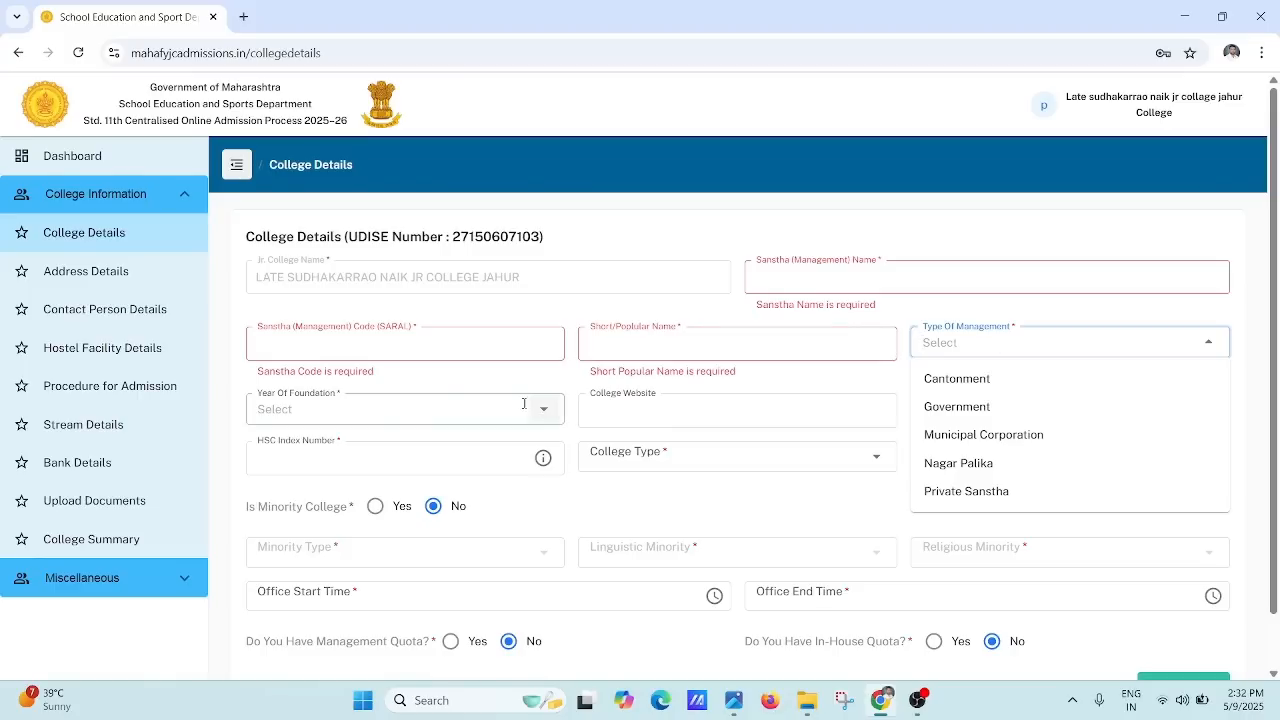
{"action": "left_click", "coordinate": [479, 402]}
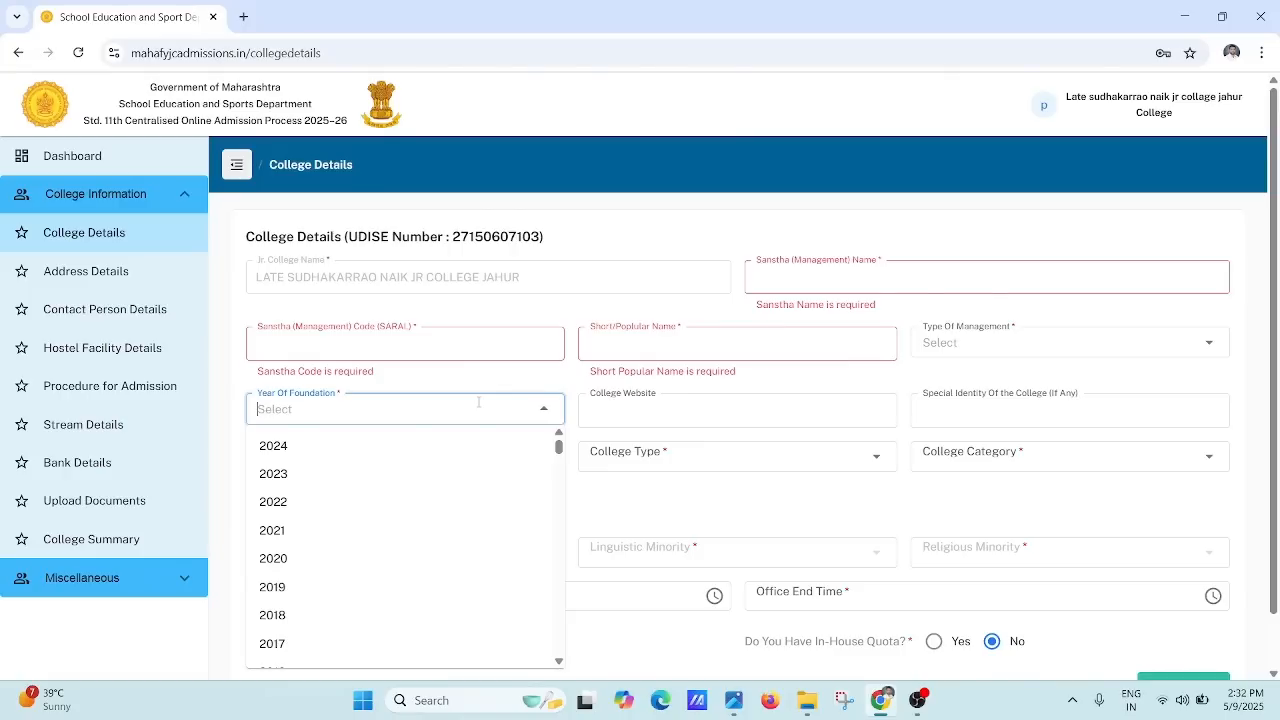
{"action": "left_click", "coordinate": [624, 405]}
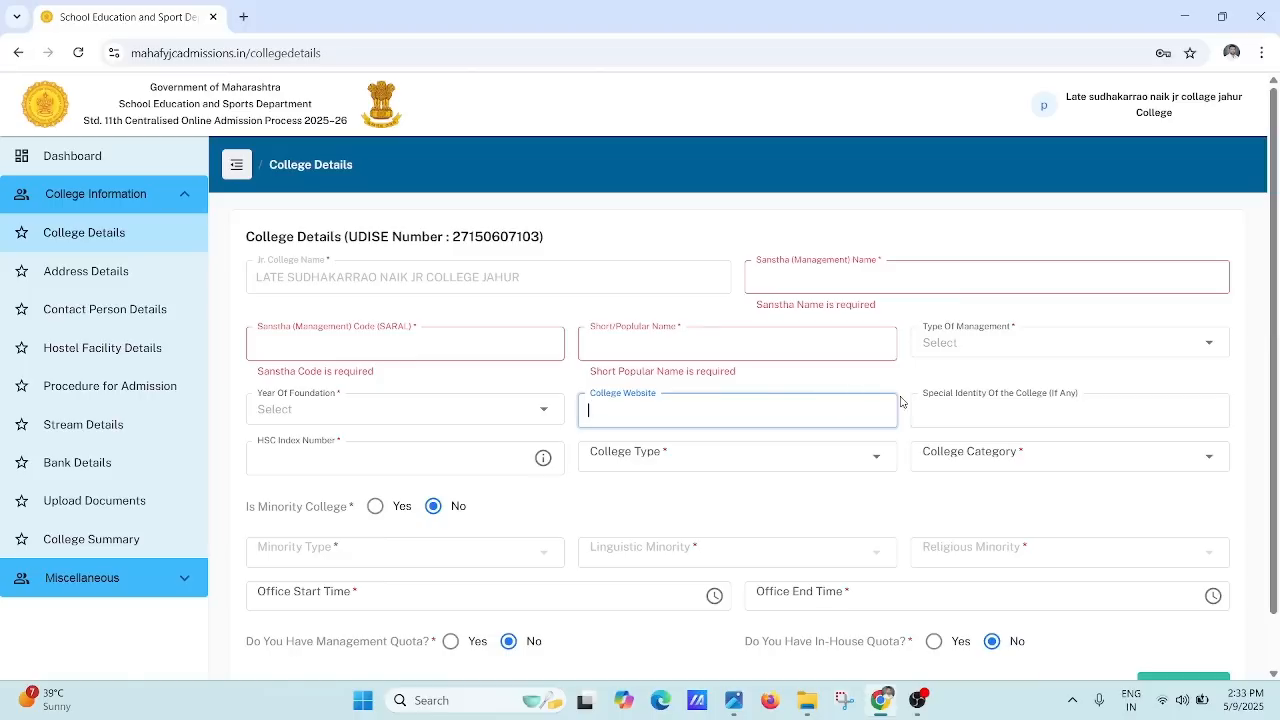
Step: Leave Special Identity and HSC Index Number blank, view College Type and College Category options, then scroll to Save & Next
{"action": "left_click", "coordinate": [959, 413]}
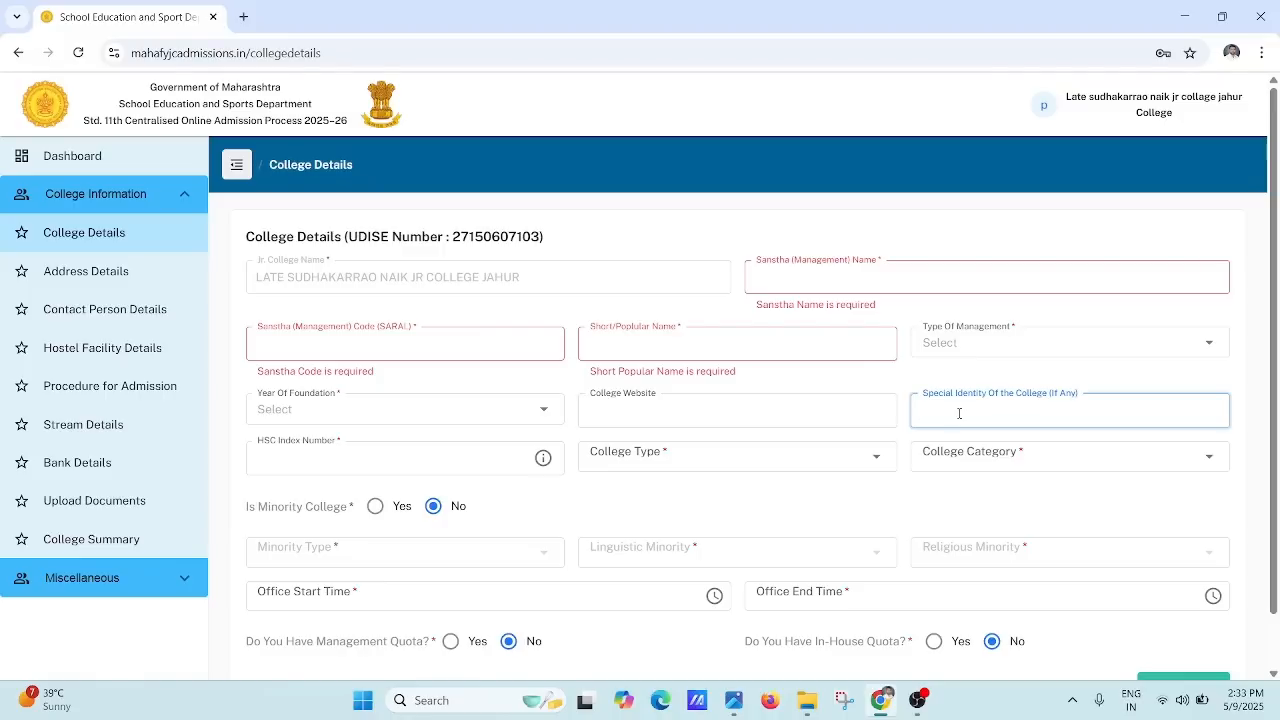
{"action": "left_click", "coordinate": [408, 458]}
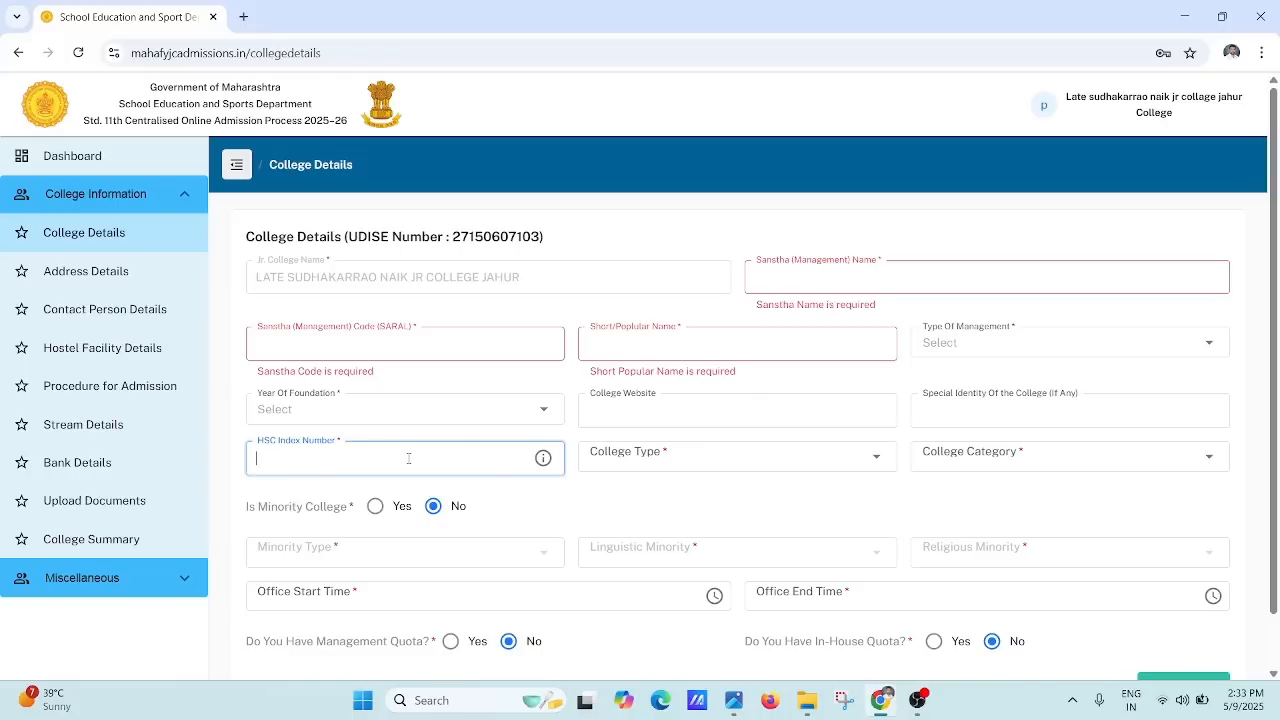
{"action": "left_click", "coordinate": [736, 461]}
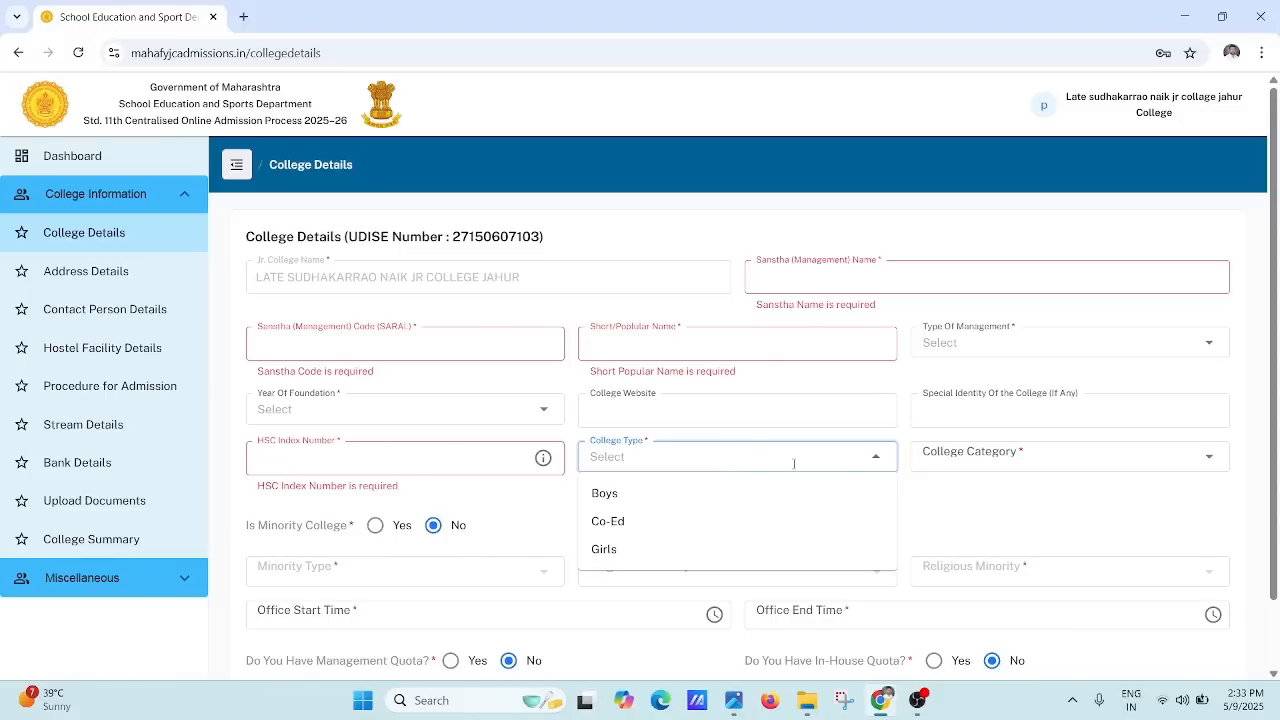
{"action": "left_click", "coordinate": [1020, 466]}
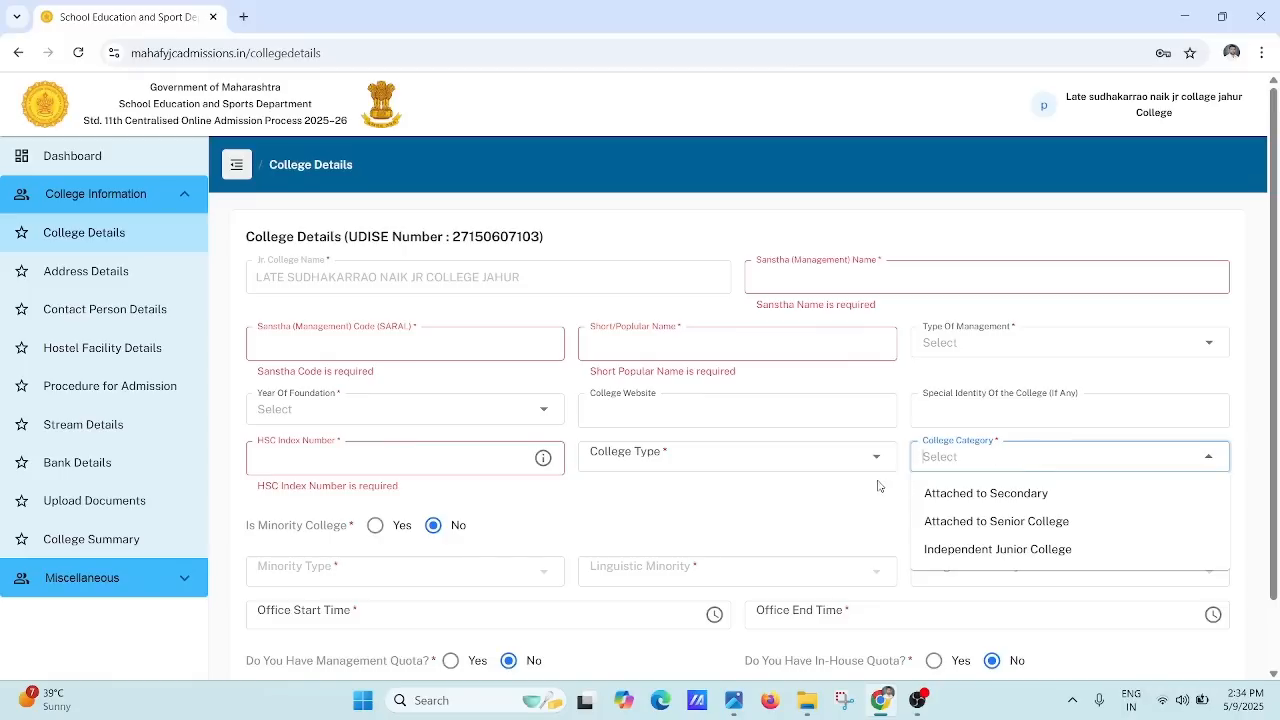
{"action": "left_click", "coordinate": [849, 499]}
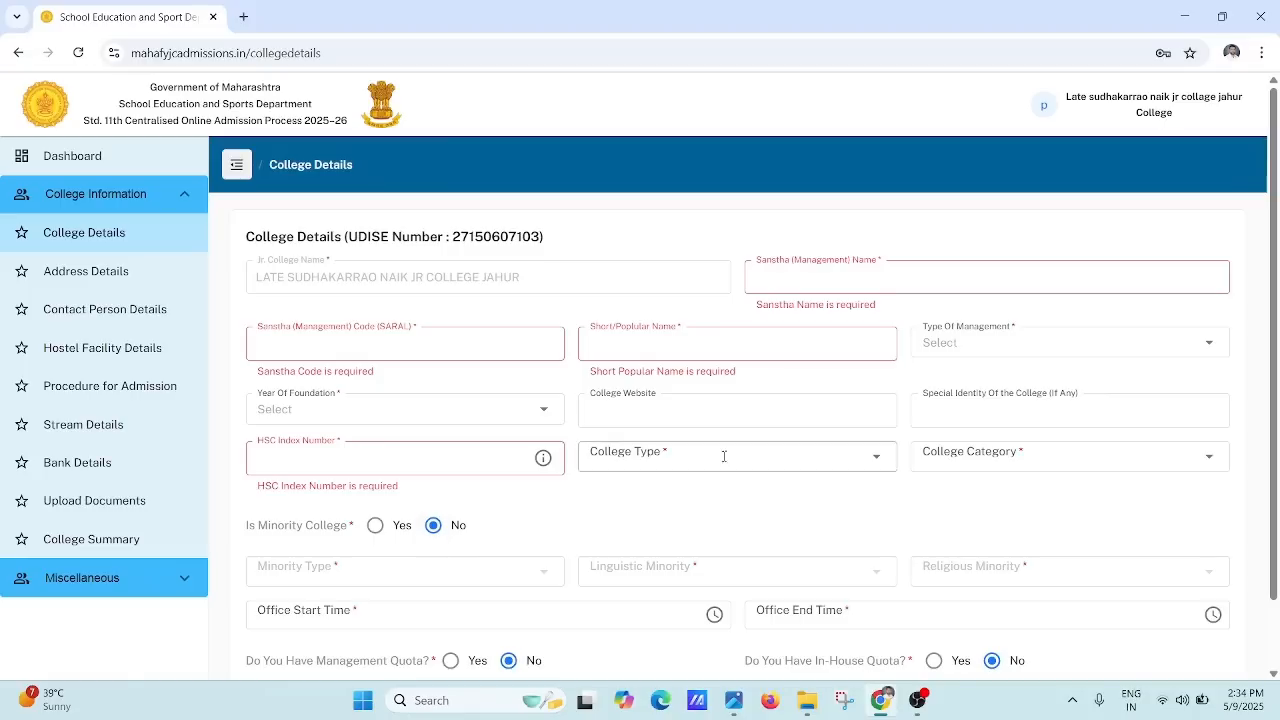
{"action": "left_click_drag", "start_coordinate": [1275, 383], "coordinate": [1275, 467]}
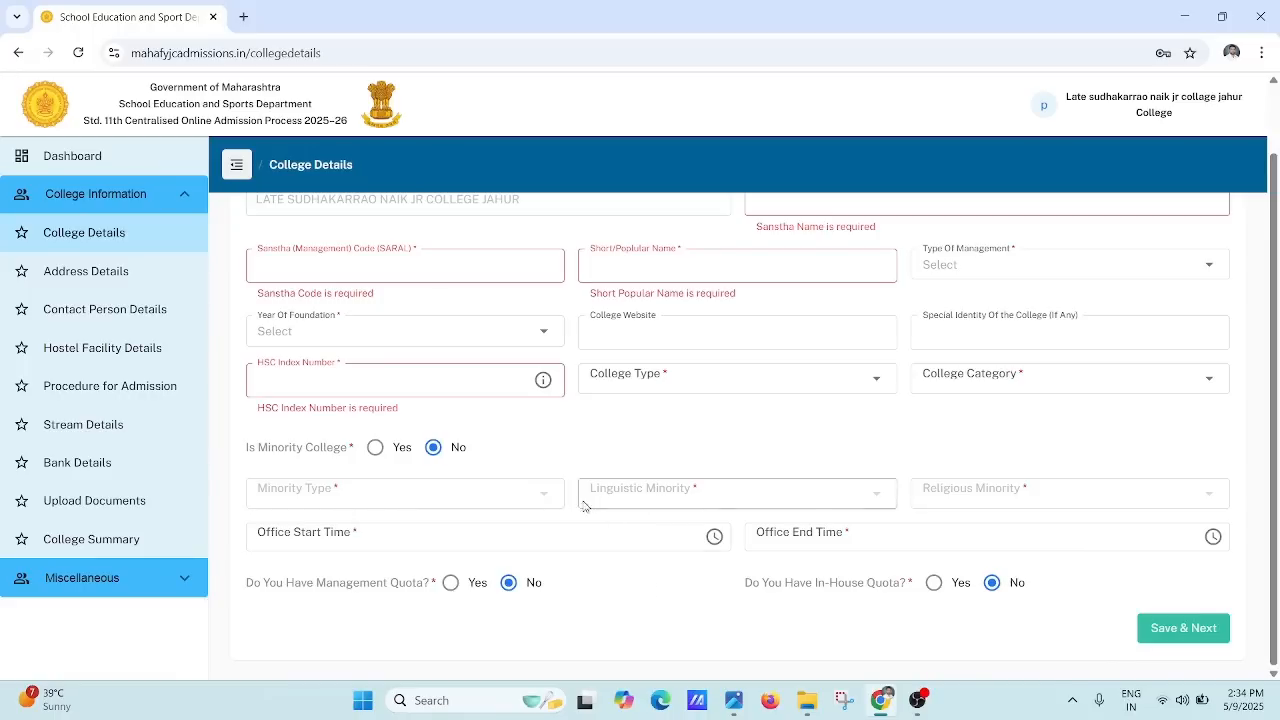
Step: Set Is Minority College to Yes with Religious Minority as the type, switching from Linguistic Minority
{"action": "left_click", "coordinate": [375, 447]}
{"action": "left_click", "coordinate": [401, 494]}
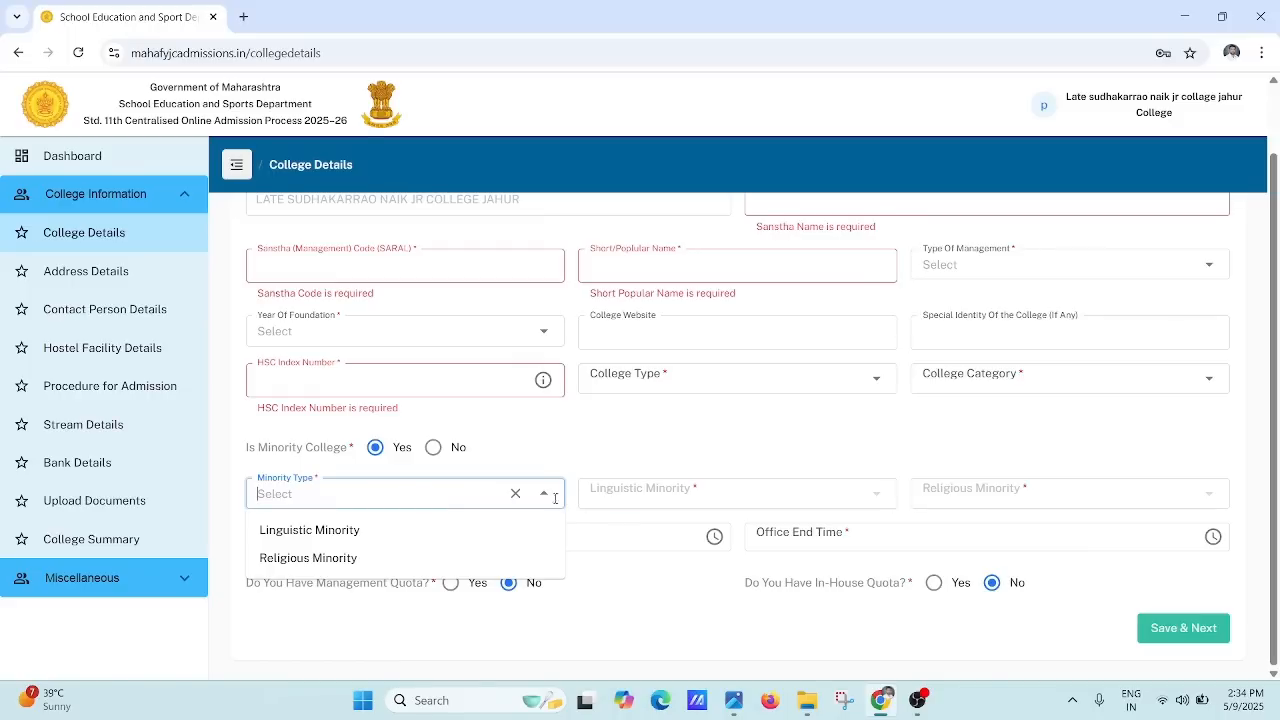
{"action": "left_click", "coordinate": [296, 530]}
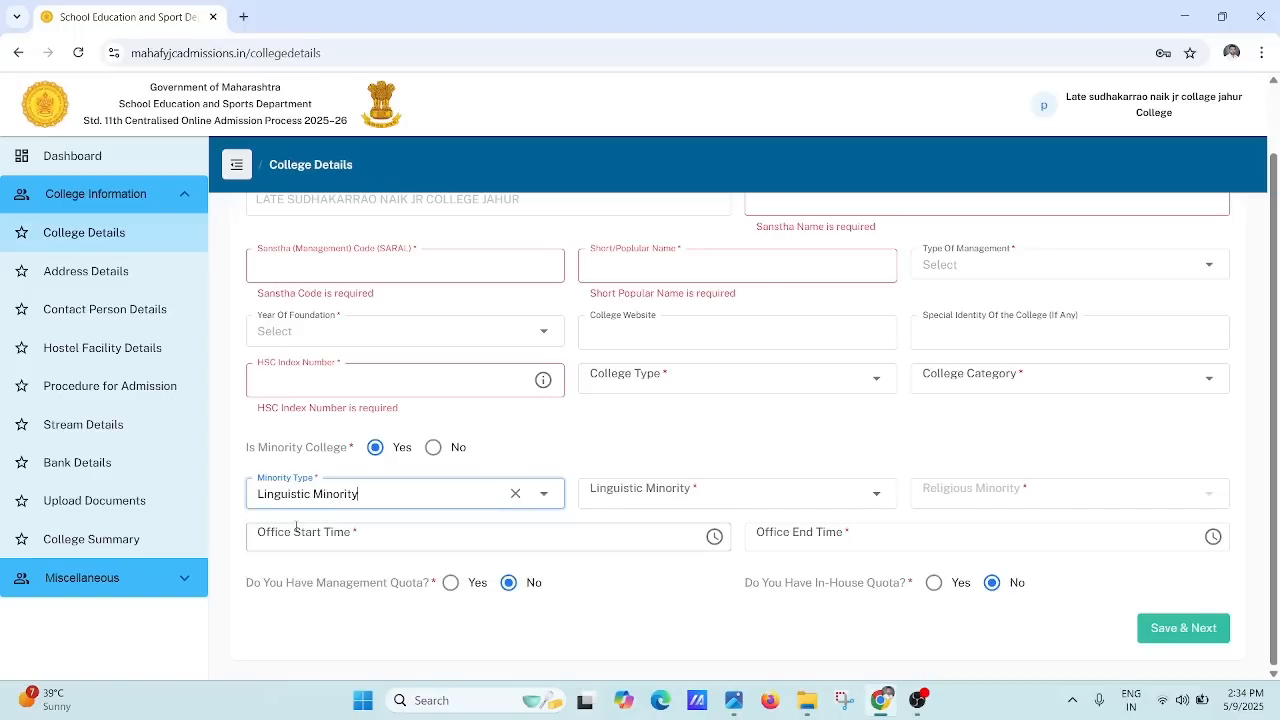
{"action": "left_click", "coordinate": [646, 495]}
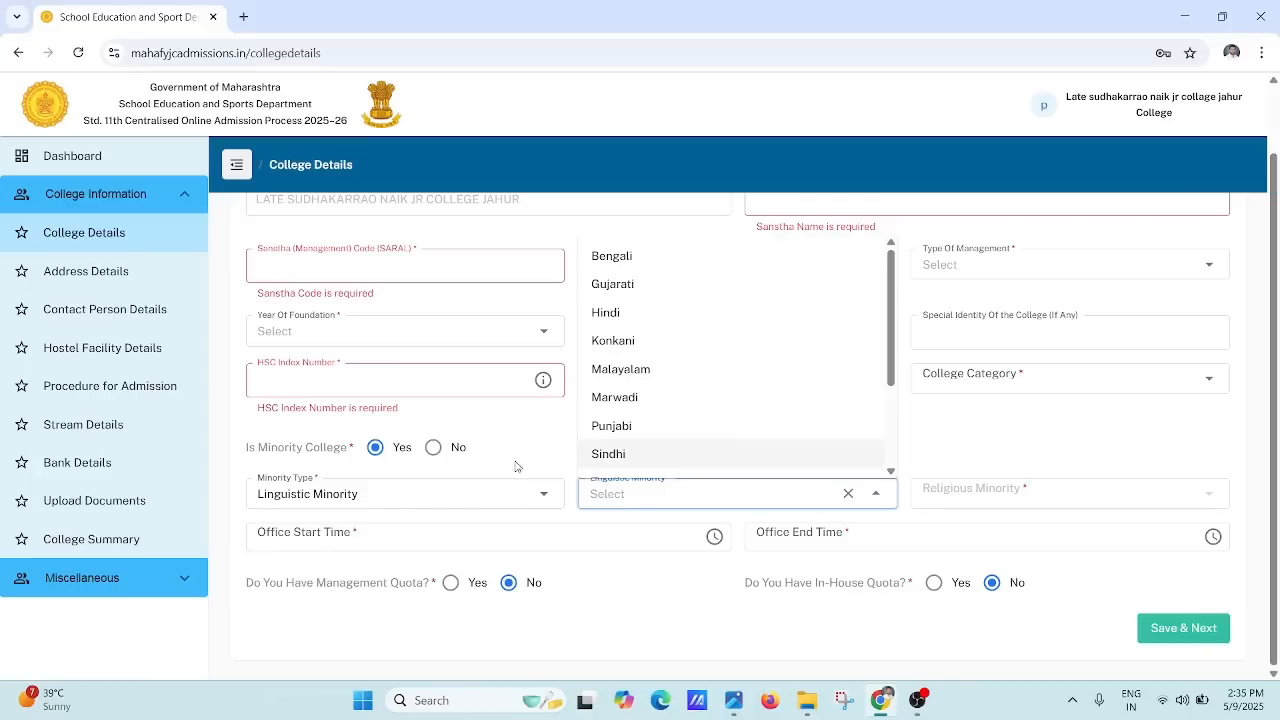
{"action": "left_click", "coordinate": [490, 492]}
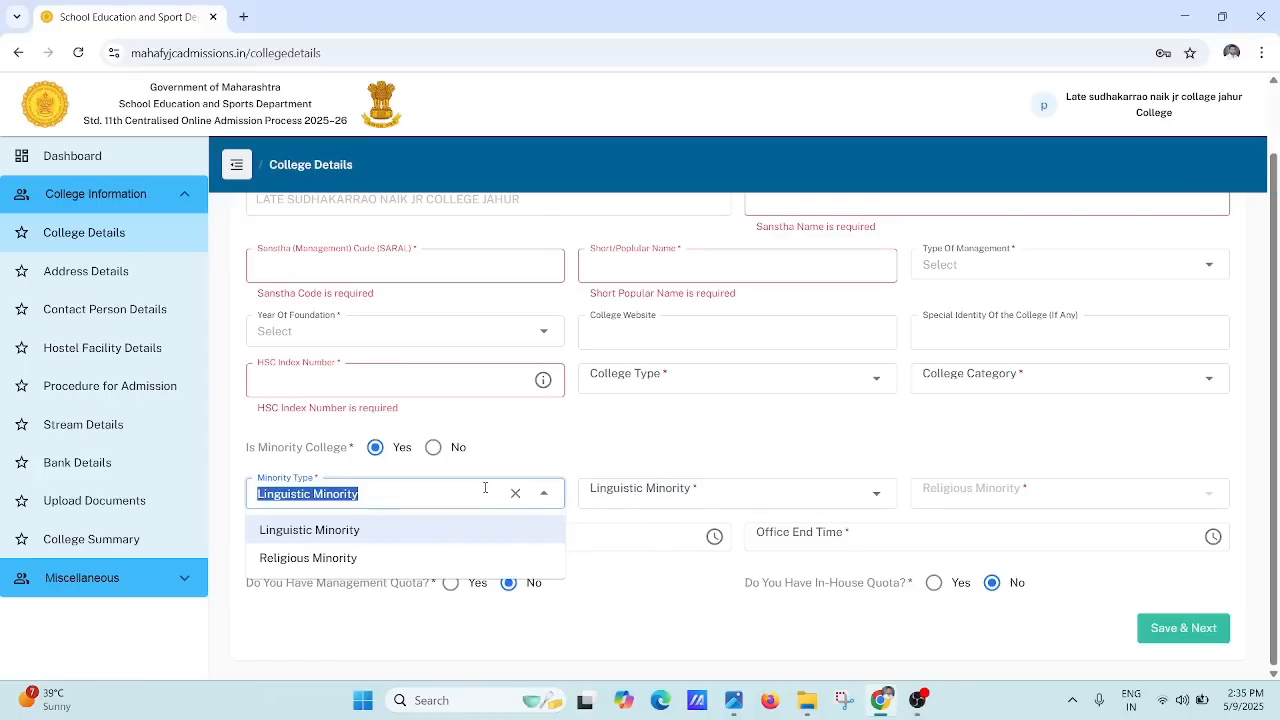
{"action": "left_click", "coordinate": [399, 558]}
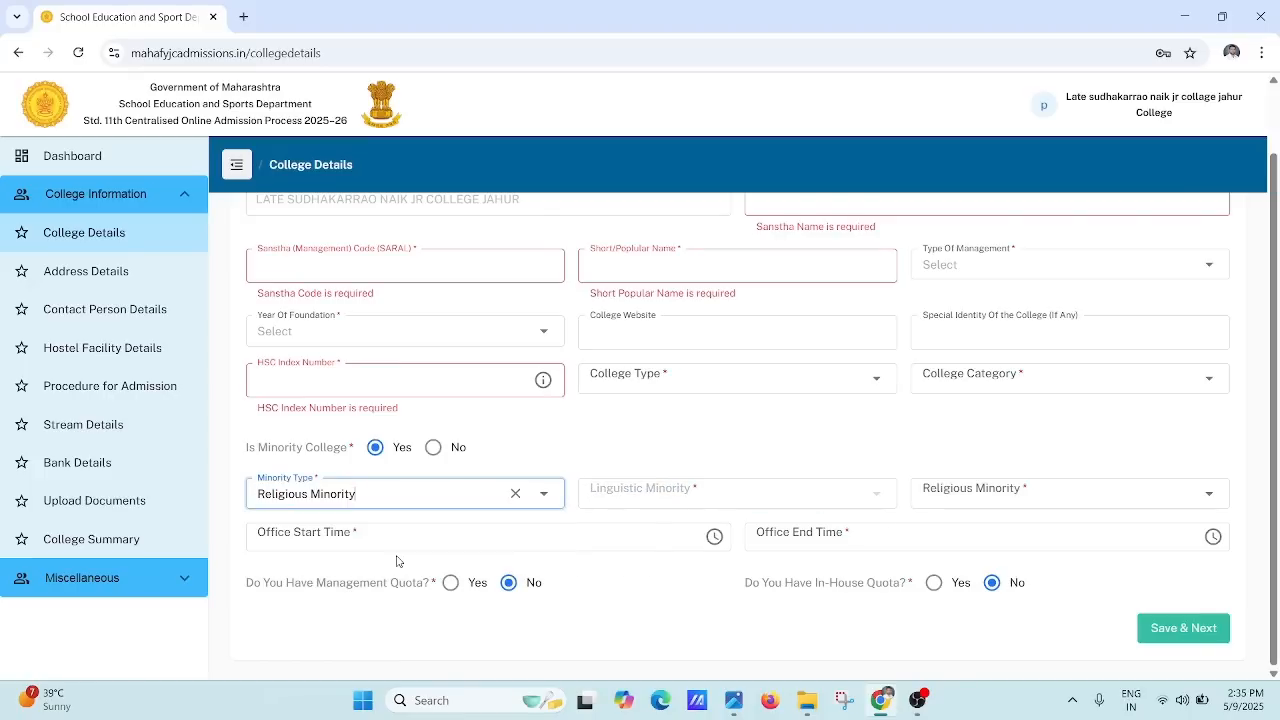
{"action": "left_click", "coordinate": [976, 492]}
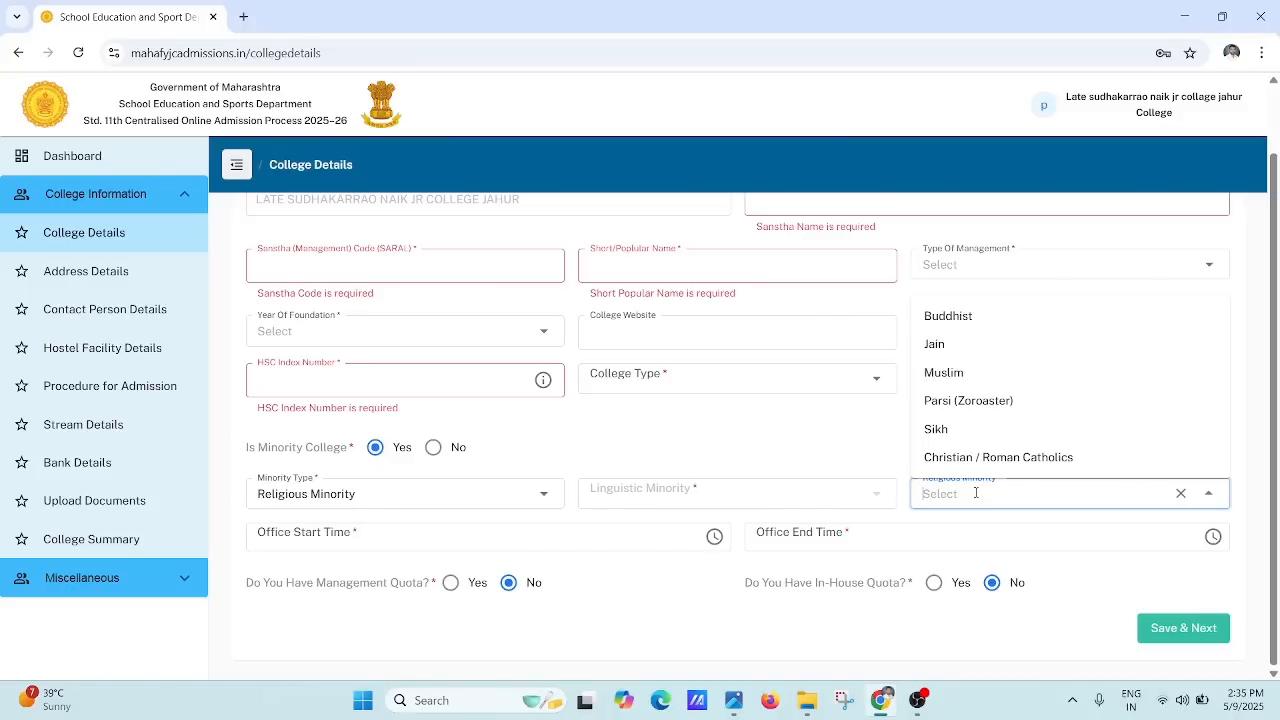
{"action": "left_click", "coordinate": [470, 544]}
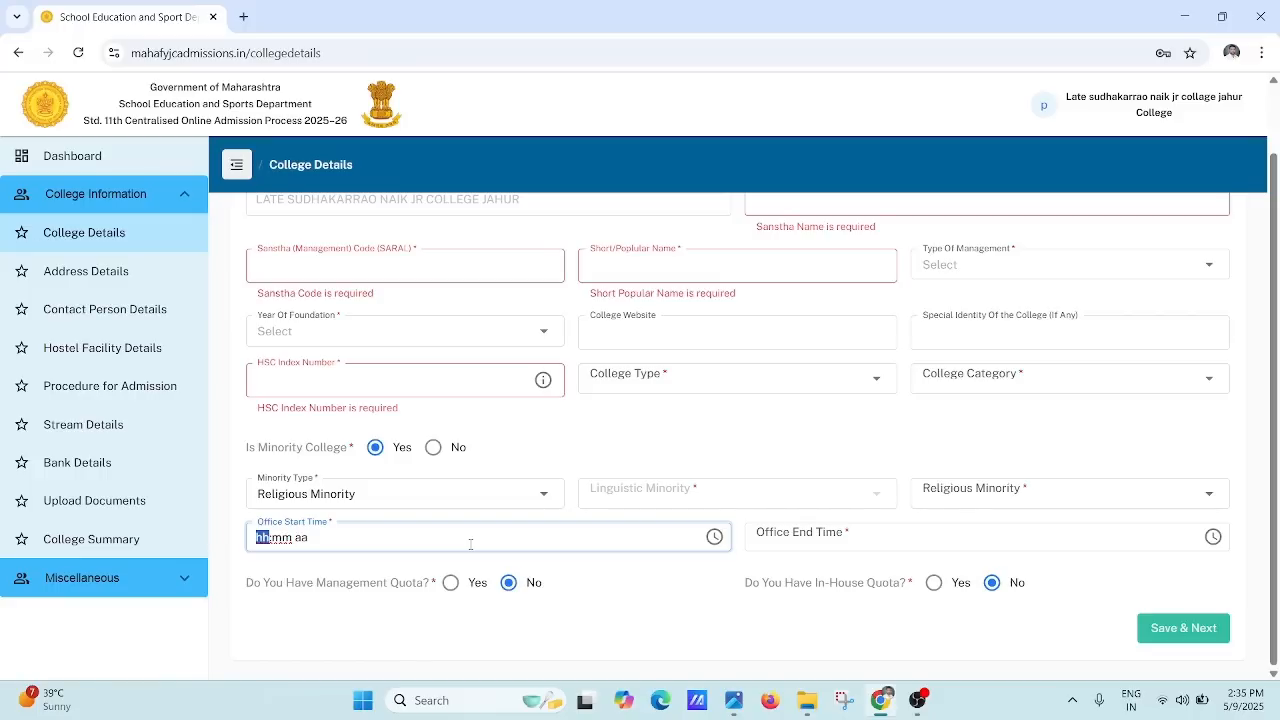
{"action": "left_click", "coordinate": [846, 538]}
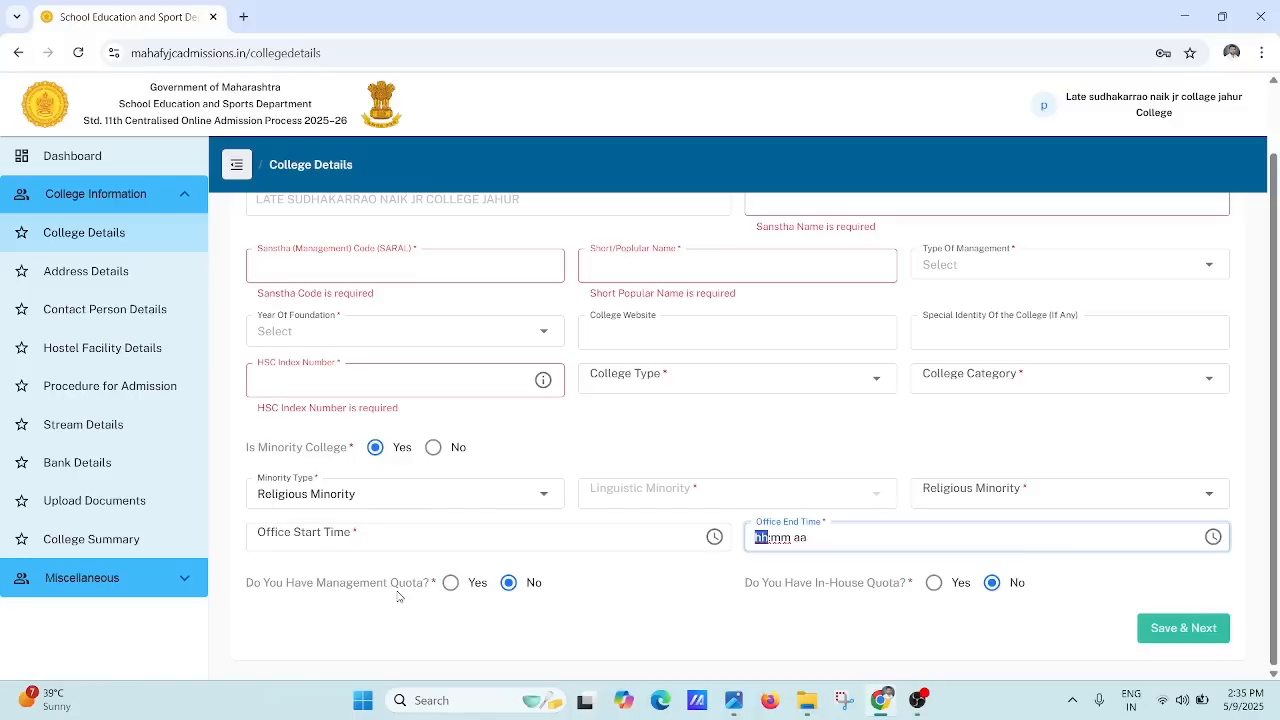
{"action": "left_click", "coordinate": [450, 583]}
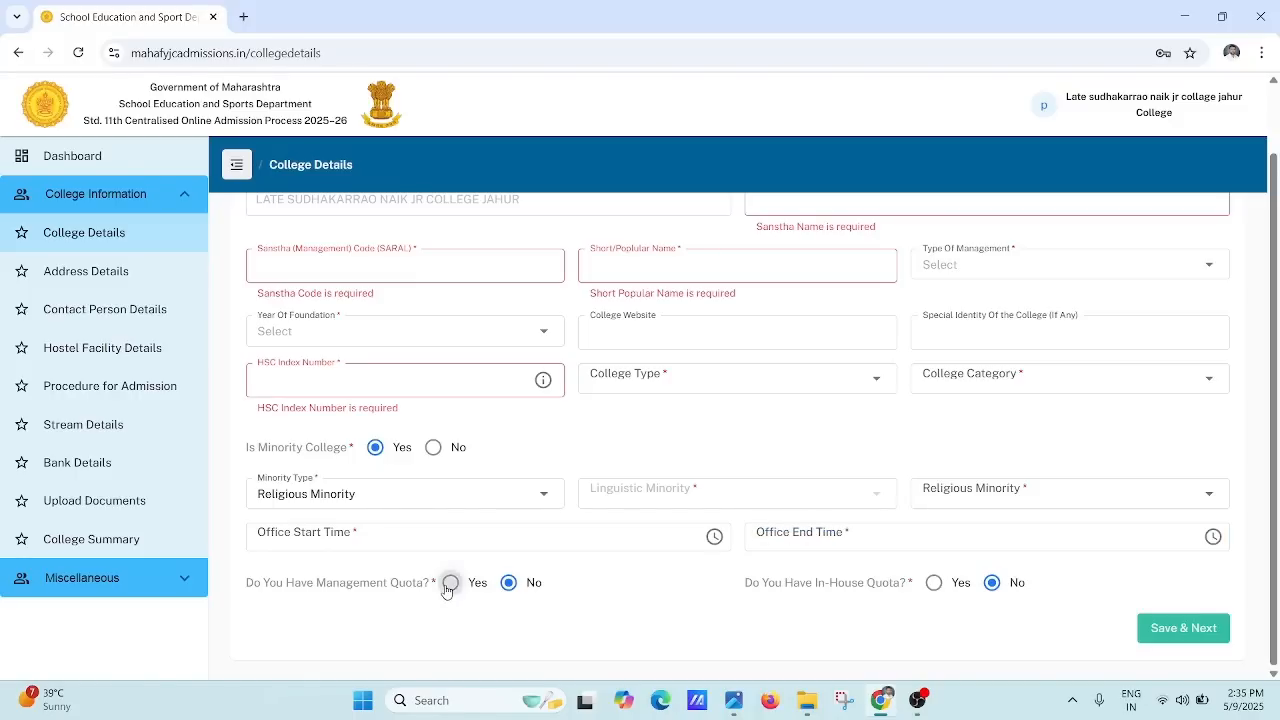
{"action": "left_click", "coordinate": [509, 585]}
Step: Answer Yes to in-house quota, review the Secondary Schools table, then go to Address Details
{"action": "left_click", "coordinate": [933, 589]}
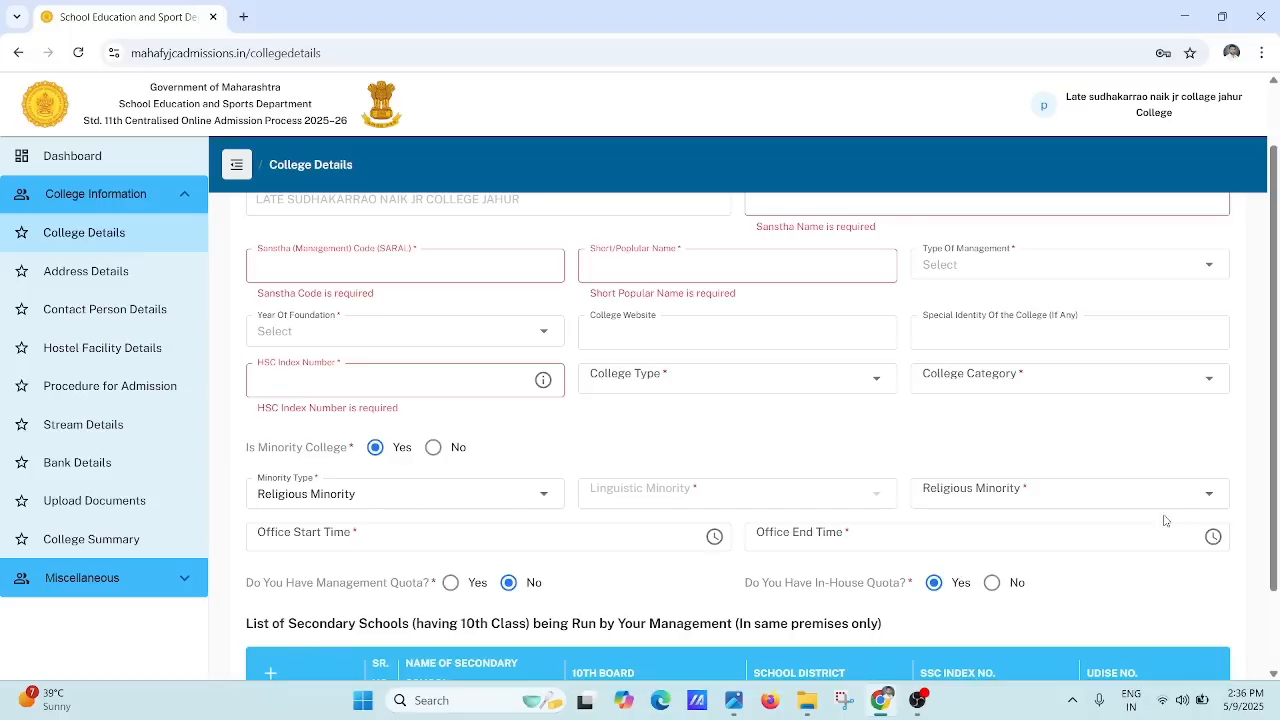
{"action": "scroll", "coordinate": [1274, 496], "scroll_direction": "down", "scroll_amount": 1}
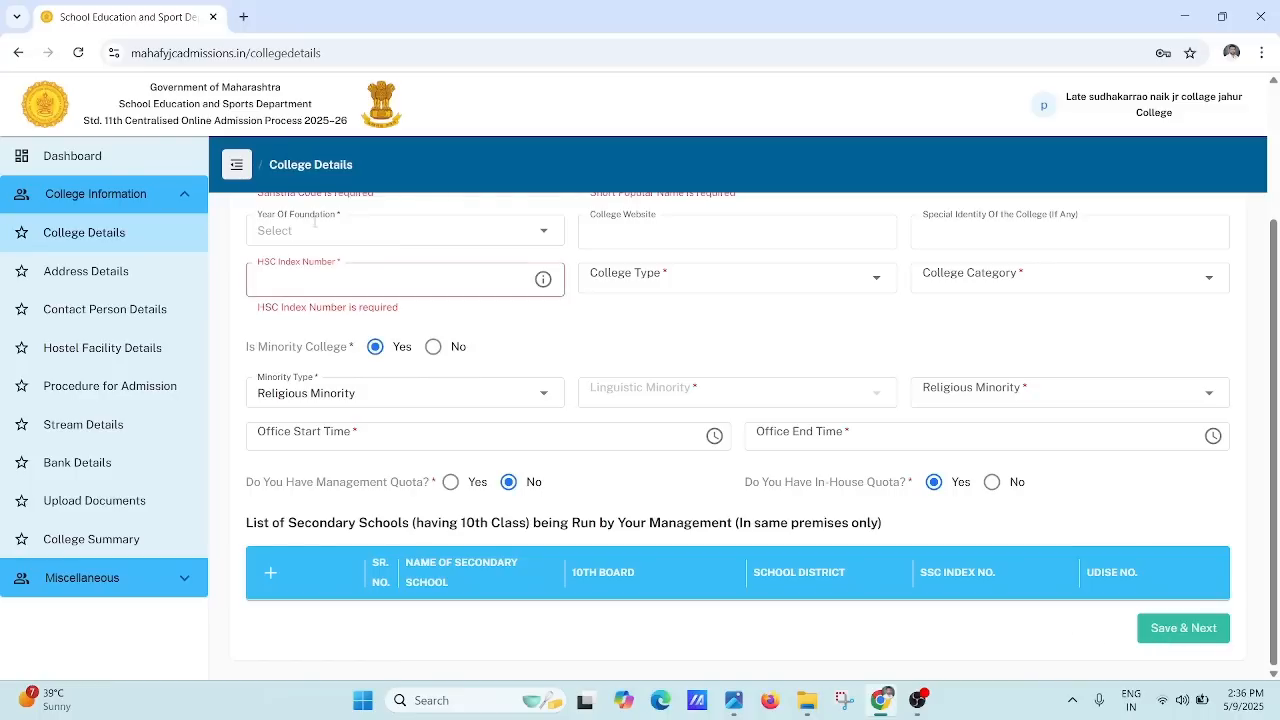
{"action": "left_click", "coordinate": [82, 278]}
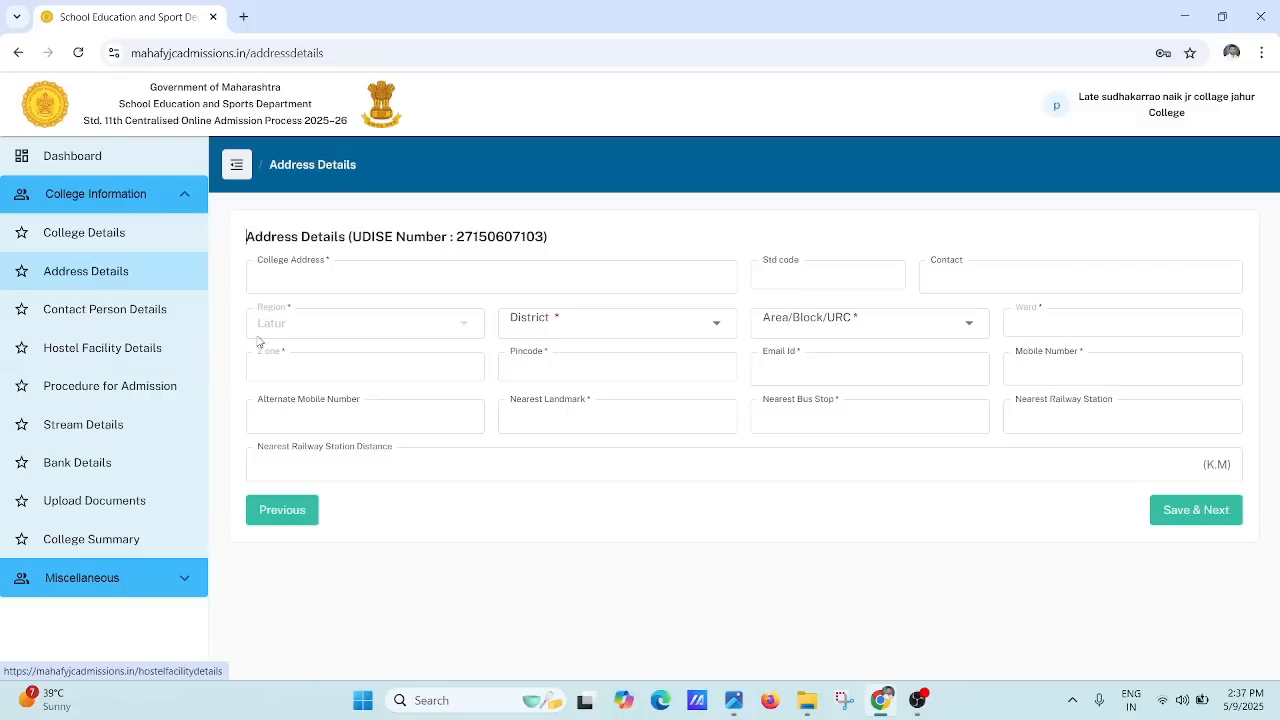
Step: Leave College Address, STD code and Contact blank, then bring up the District list
{"action": "left_click", "coordinate": [297, 282]}
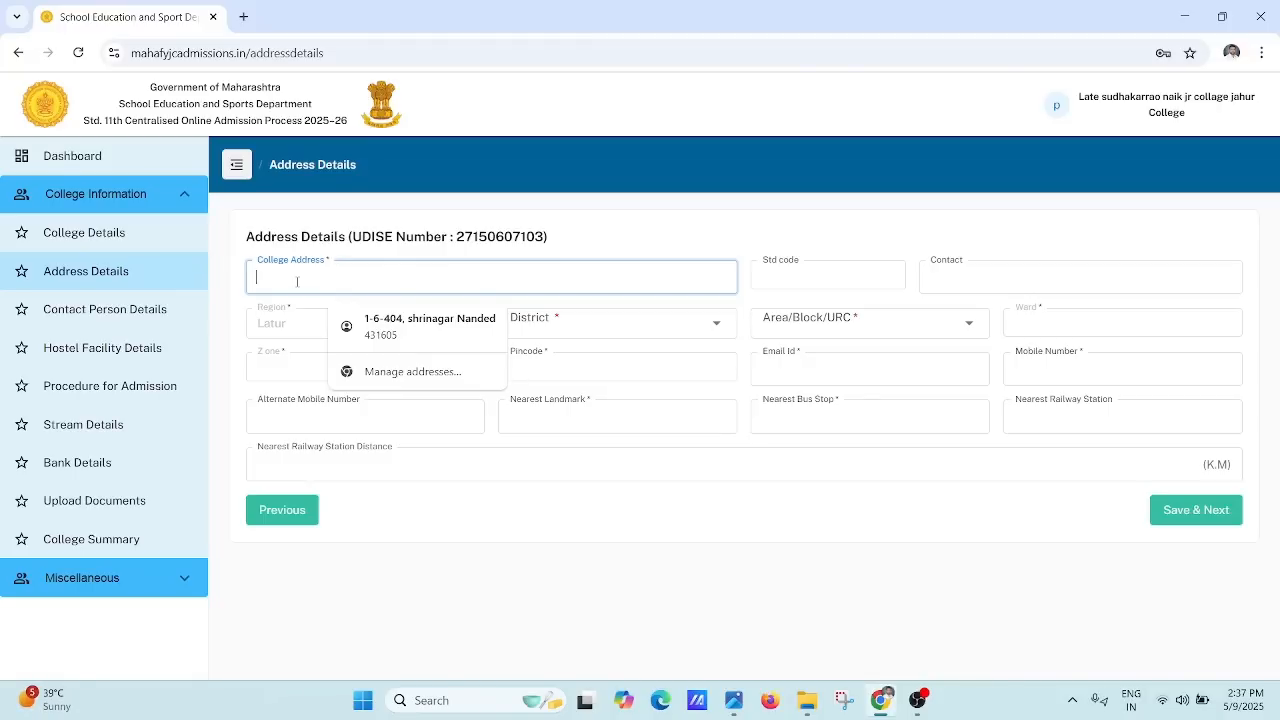
{"action": "left_click", "coordinate": [816, 268]}
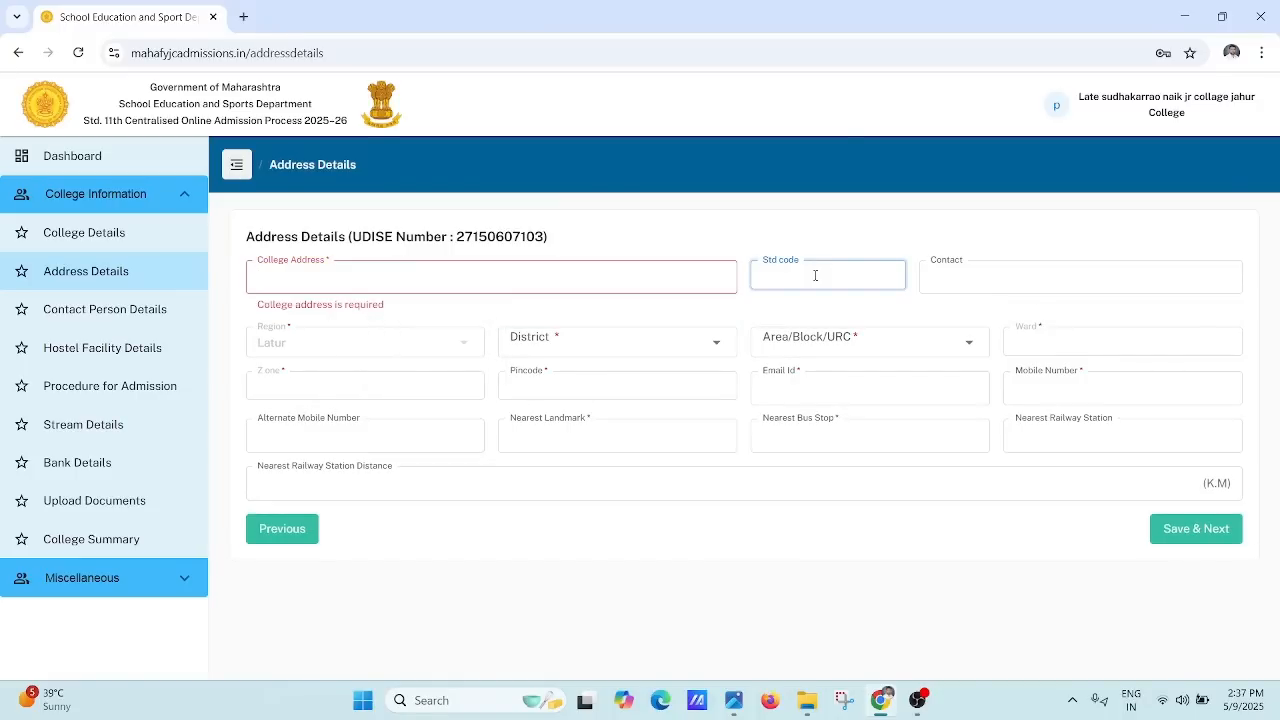
{"action": "left_click", "coordinate": [955, 290]}
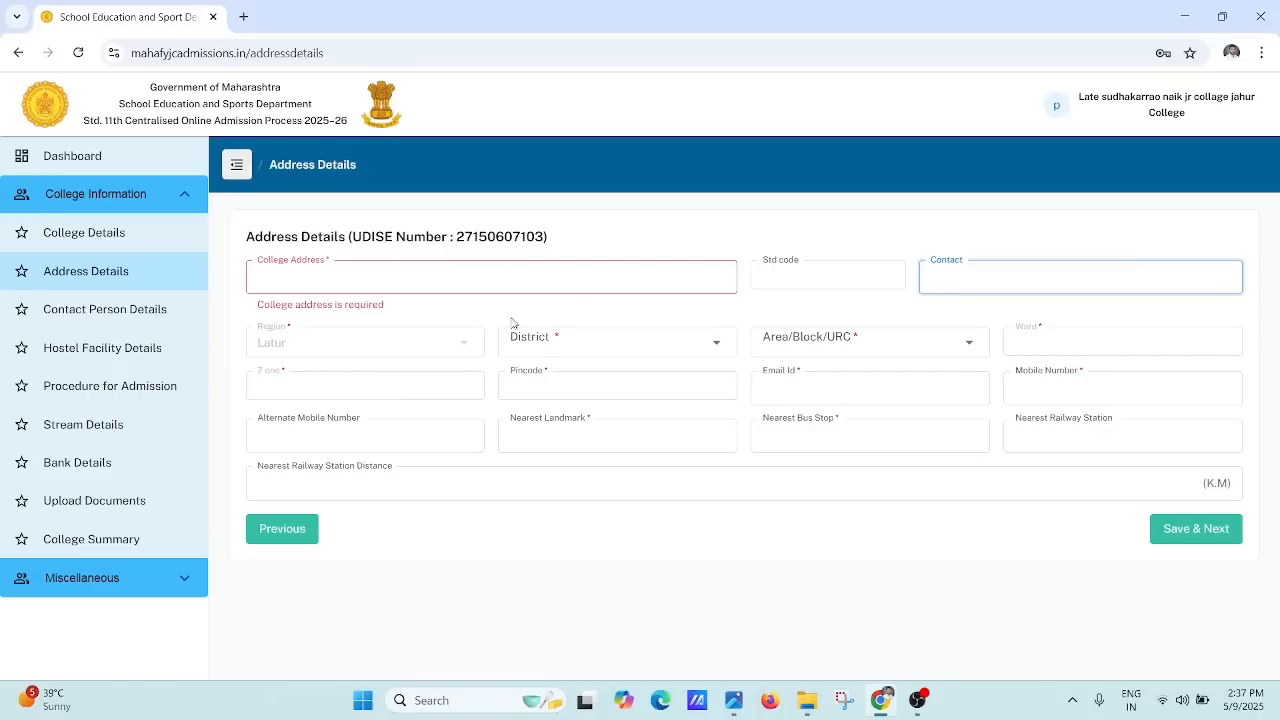
{"action": "left_click", "coordinate": [425, 348]}
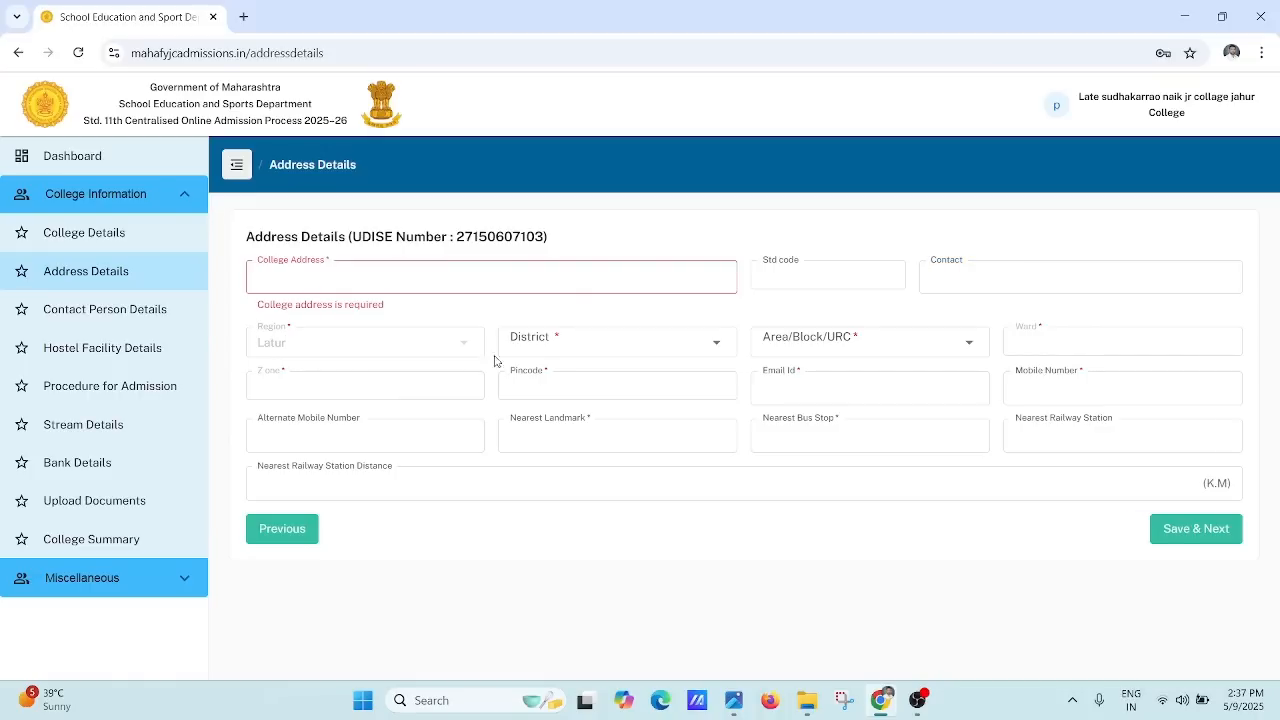
{"action": "left_click", "coordinate": [592, 344]}
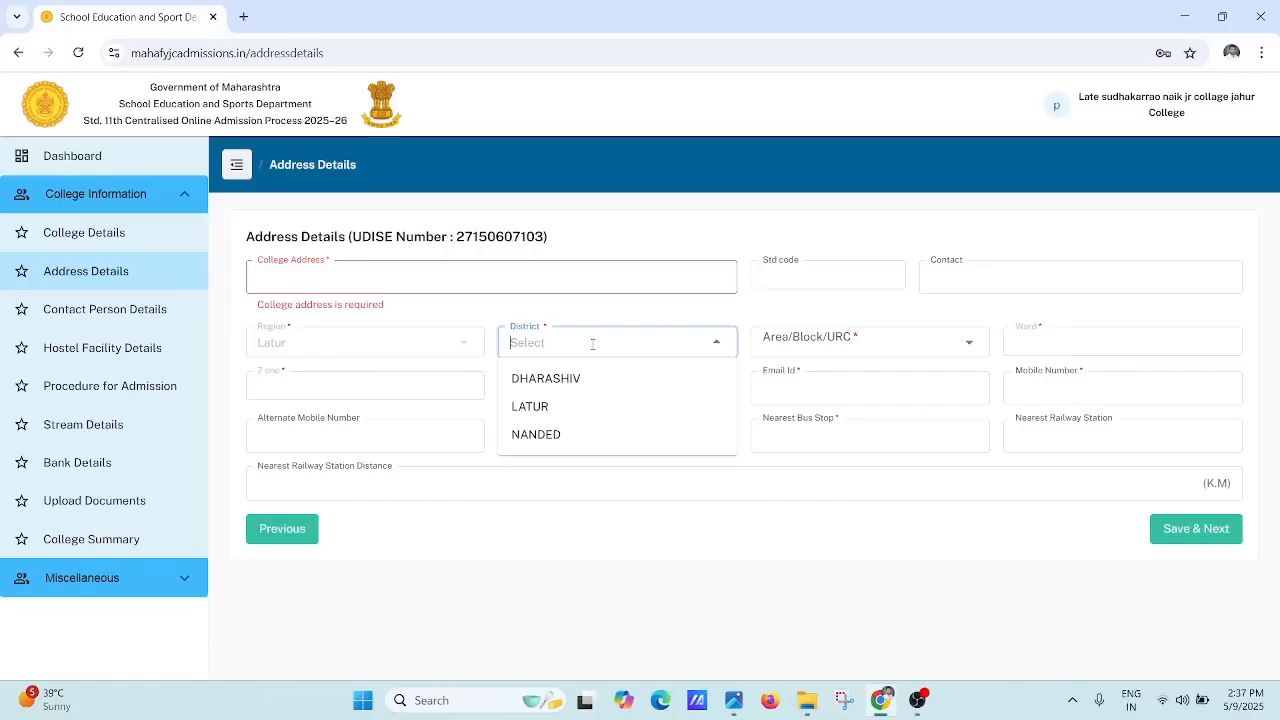
Step: Choose NANDED as the district, browse Area/Block/URC without choosing, then move through Ward to Zone
{"action": "left_click", "coordinate": [592, 344]}
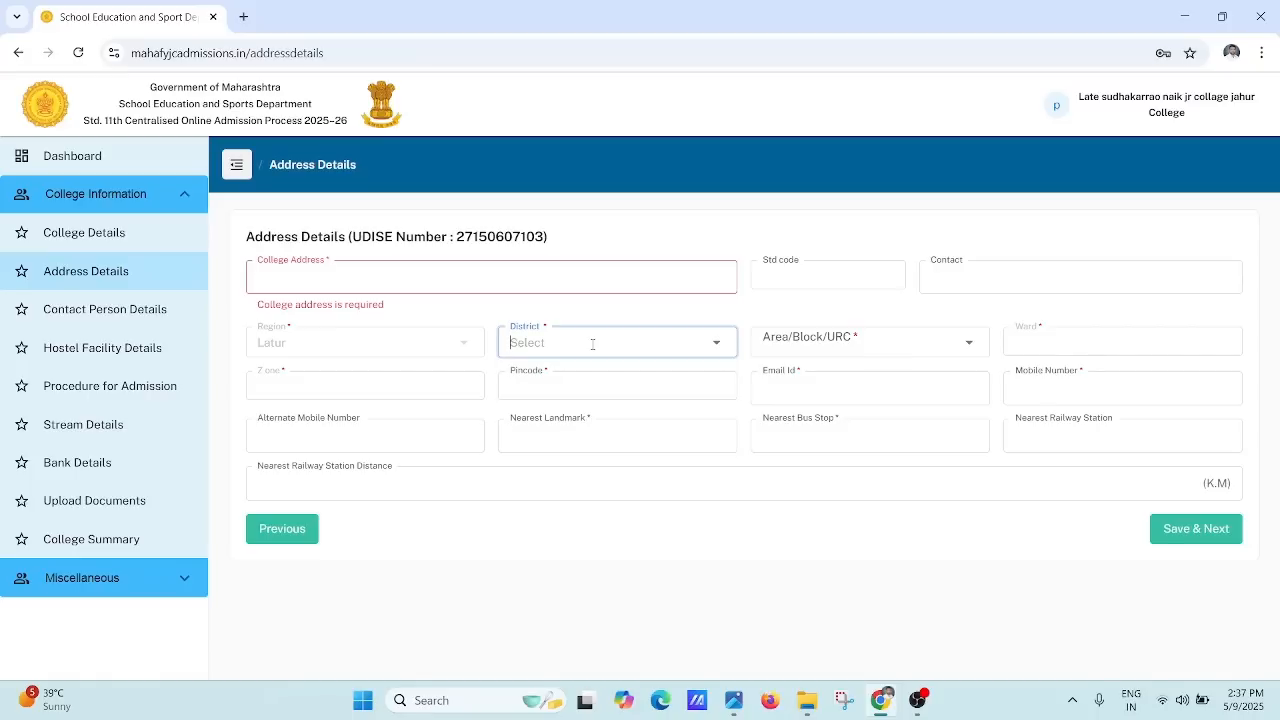
{"action": "left_click", "coordinate": [592, 344]}
{"action": "left_click", "coordinate": [559, 432]}
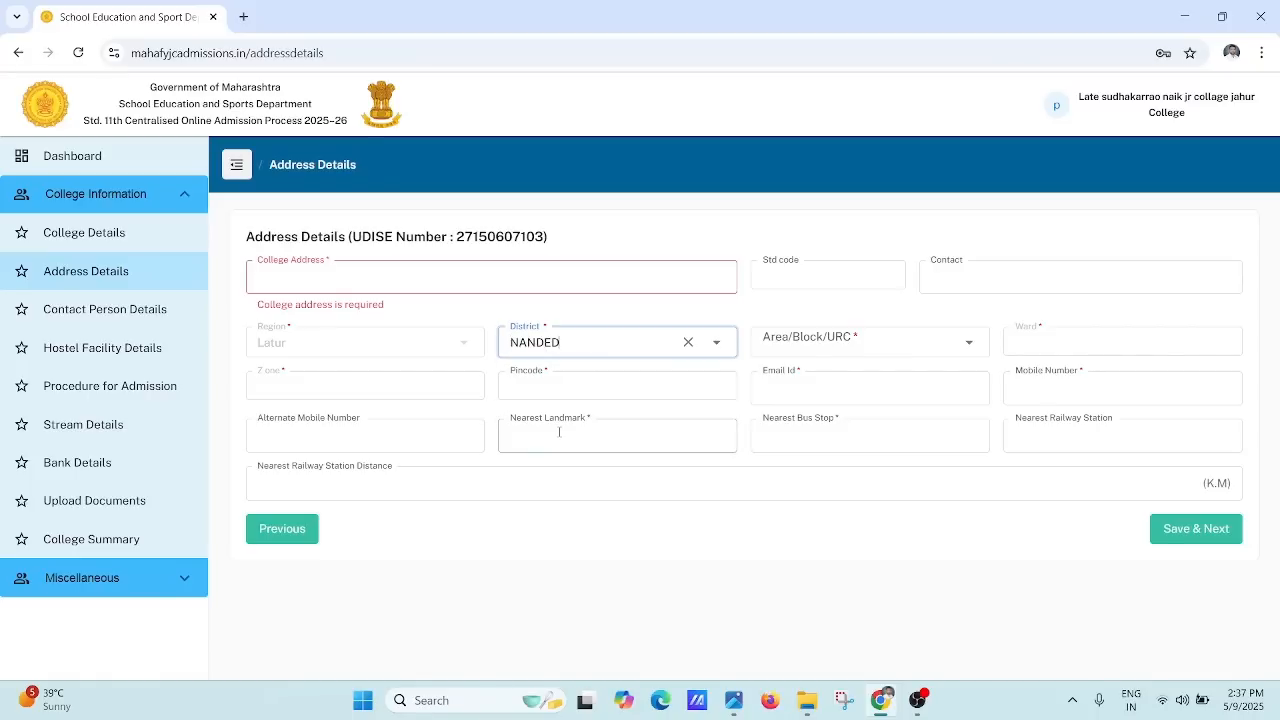
{"action": "left_click", "coordinate": [829, 343]}
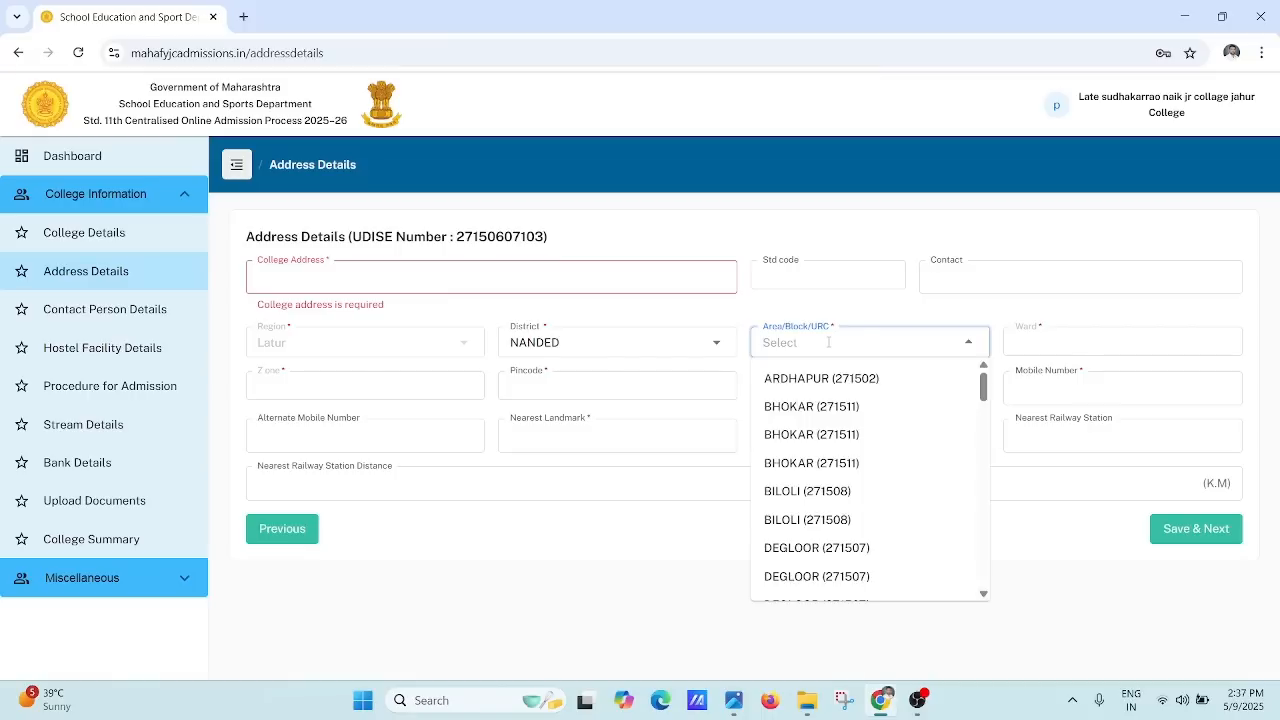
{"action": "left_click", "coordinate": [829, 343]}
{"action": "left_click", "coordinate": [829, 343]}
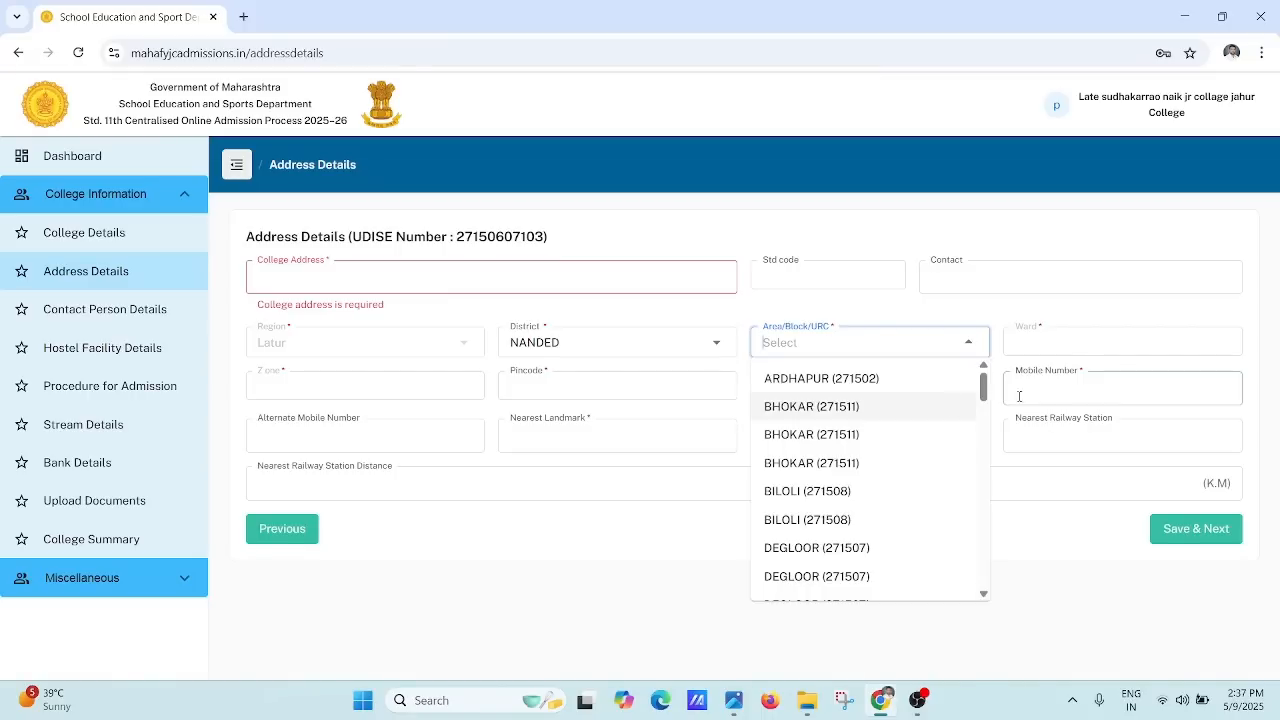
{"action": "mouse_move", "coordinate": [982, 392]}
{"action": "left_mouse_down"}
{"action": "mouse_move", "coordinate": [979, 483]}
{"action": "mouse_move", "coordinate": [980, 399]}
{"action": "left_mouse_up"}
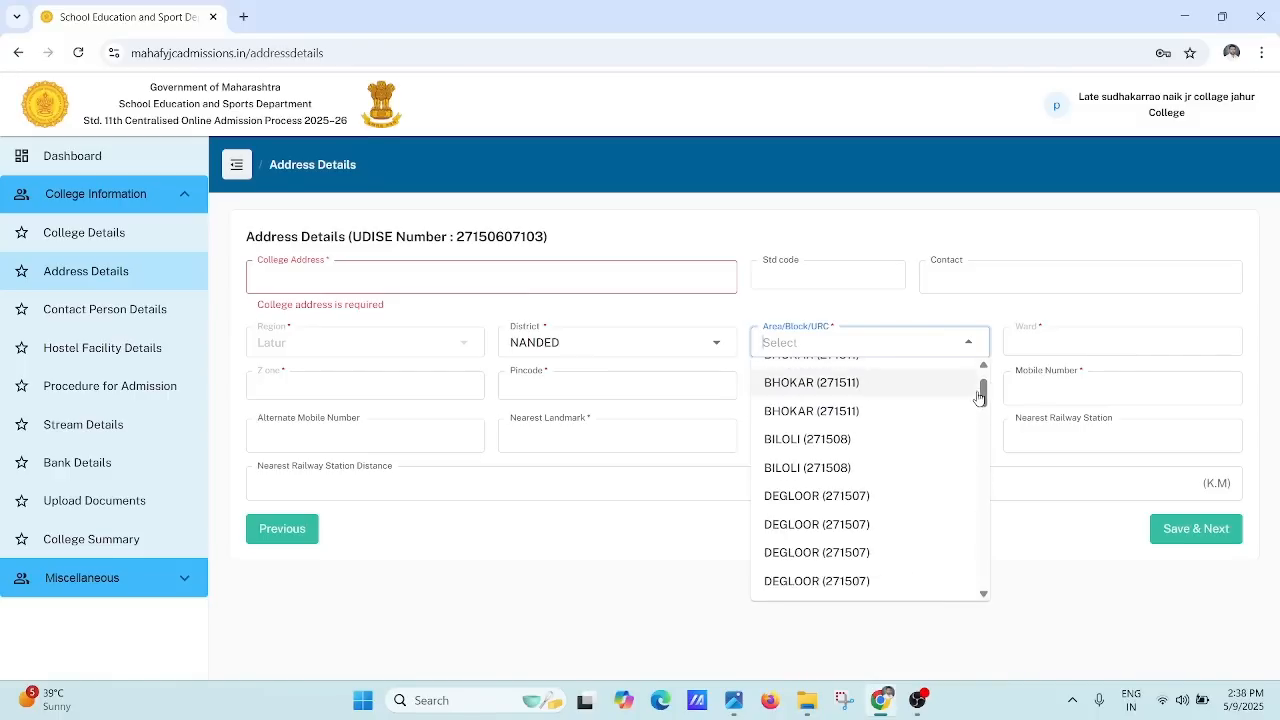
{"action": "left_click", "coordinate": [1040, 346]}
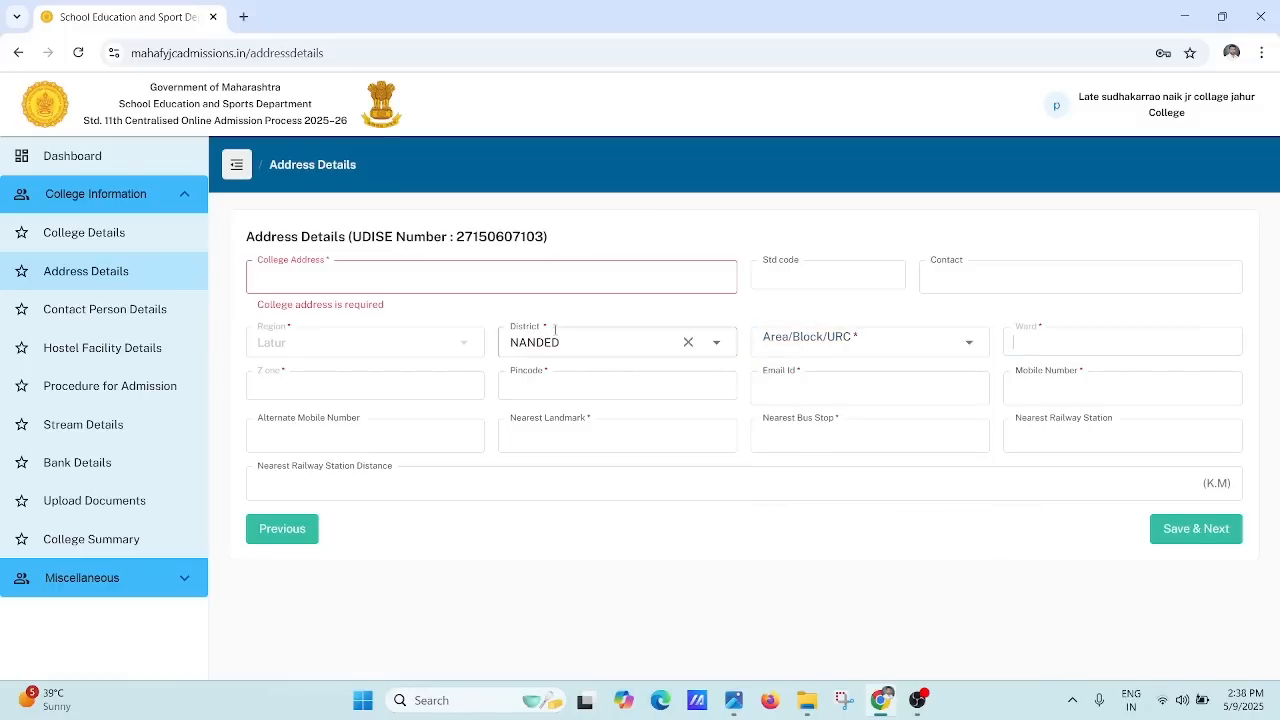
{"action": "left_click", "coordinate": [400, 386]}
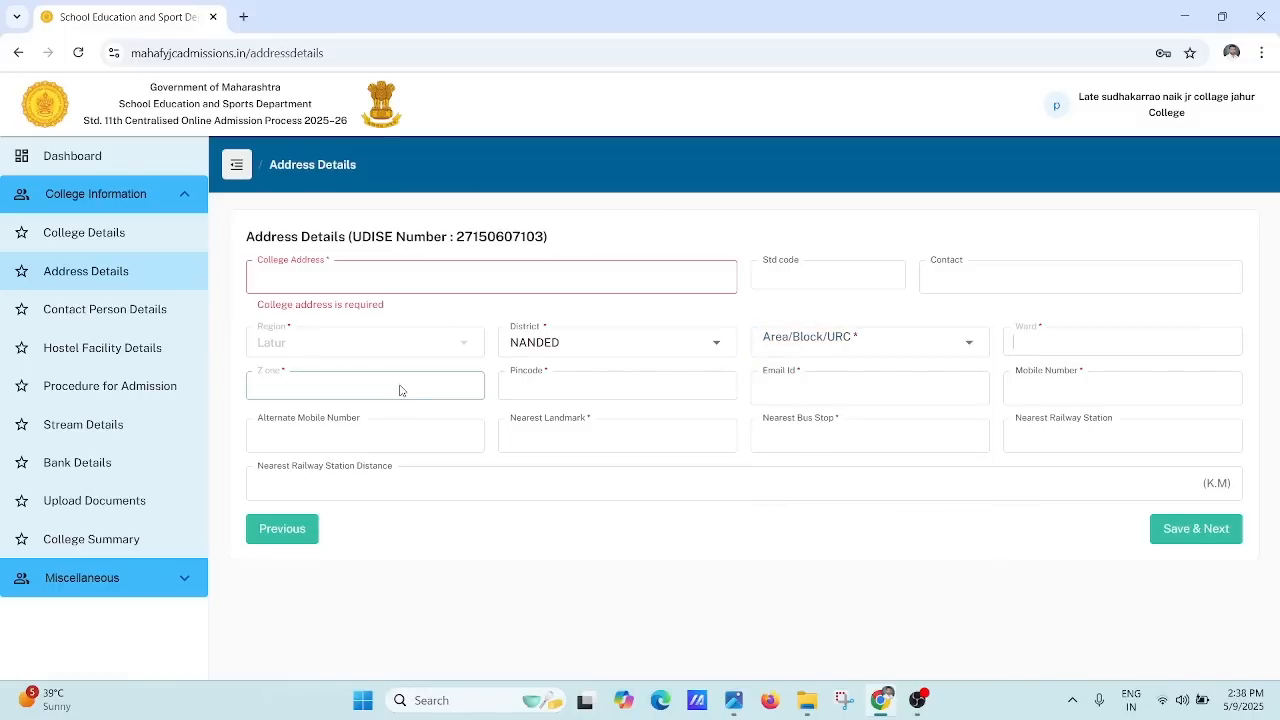
Step: Leave Zone, Pincode, Email Id, Mobile Number, Alternate Mobile Number and Nearest Landmark empty
{"action": "left_click", "coordinate": [510, 385]}
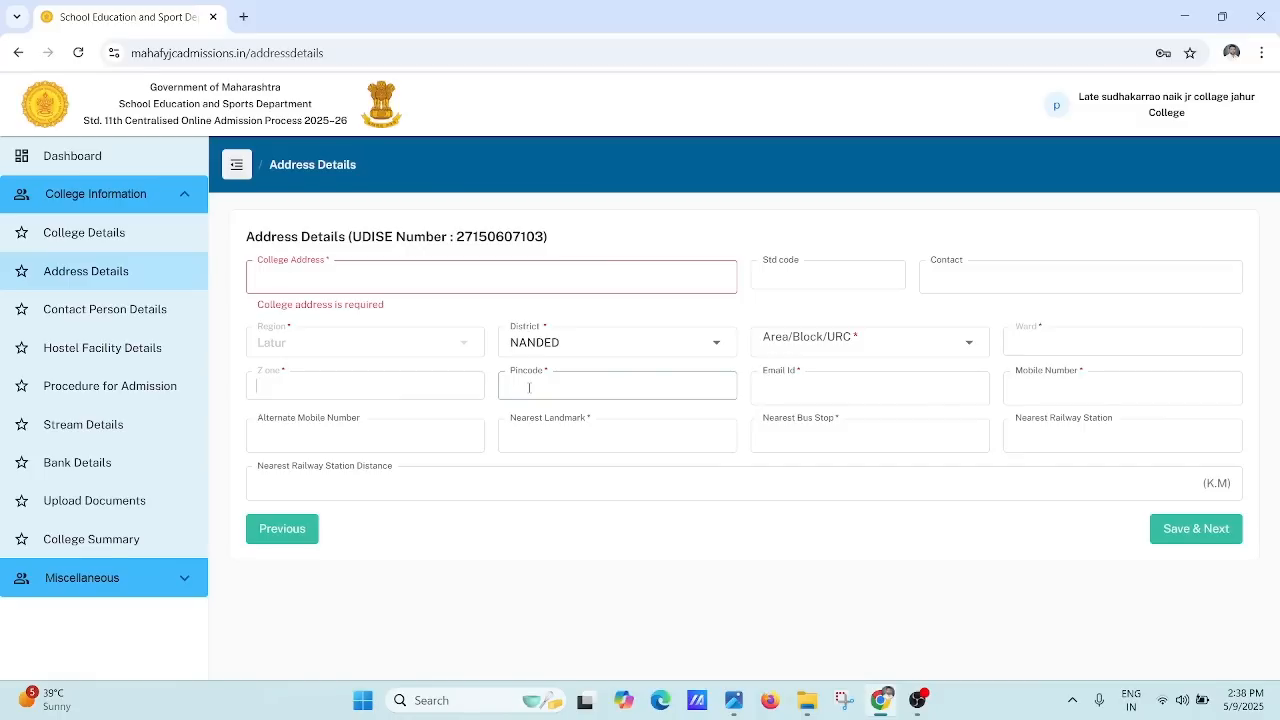
{"action": "left_click", "coordinate": [379, 384]}
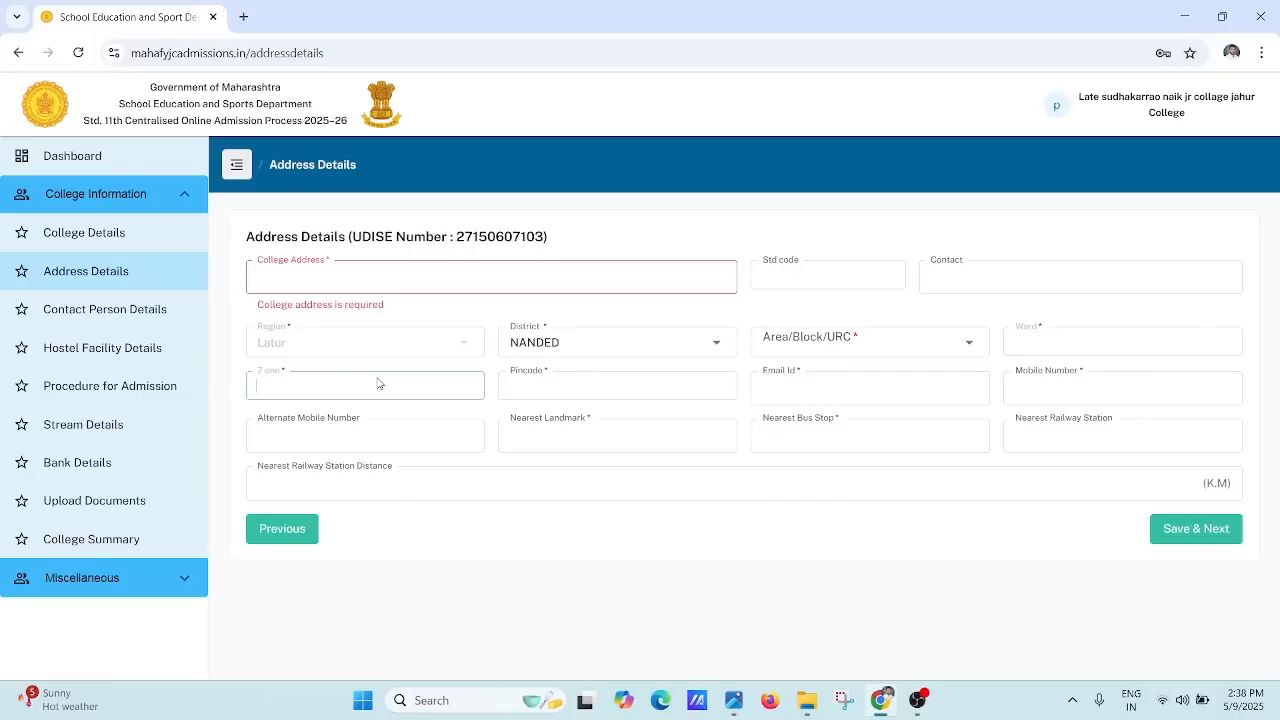
{"action": "left_click", "coordinate": [505, 390]}
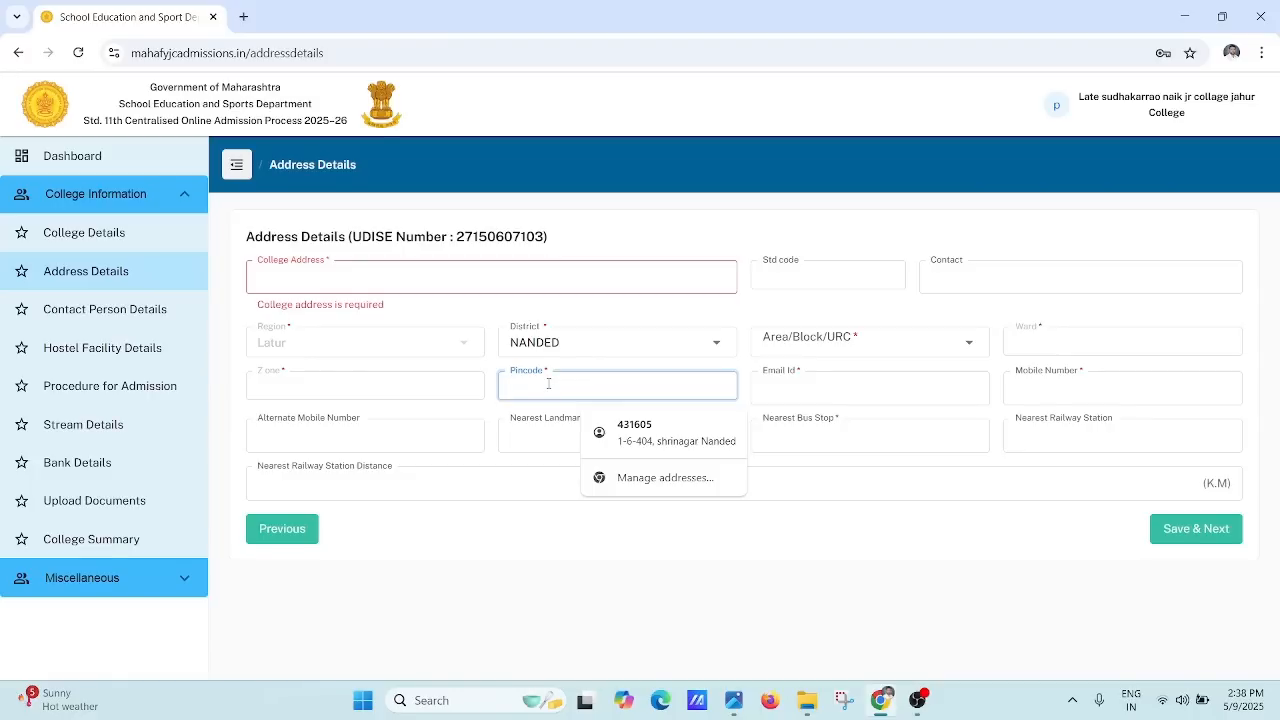
{"action": "left_click", "coordinate": [806, 399]}
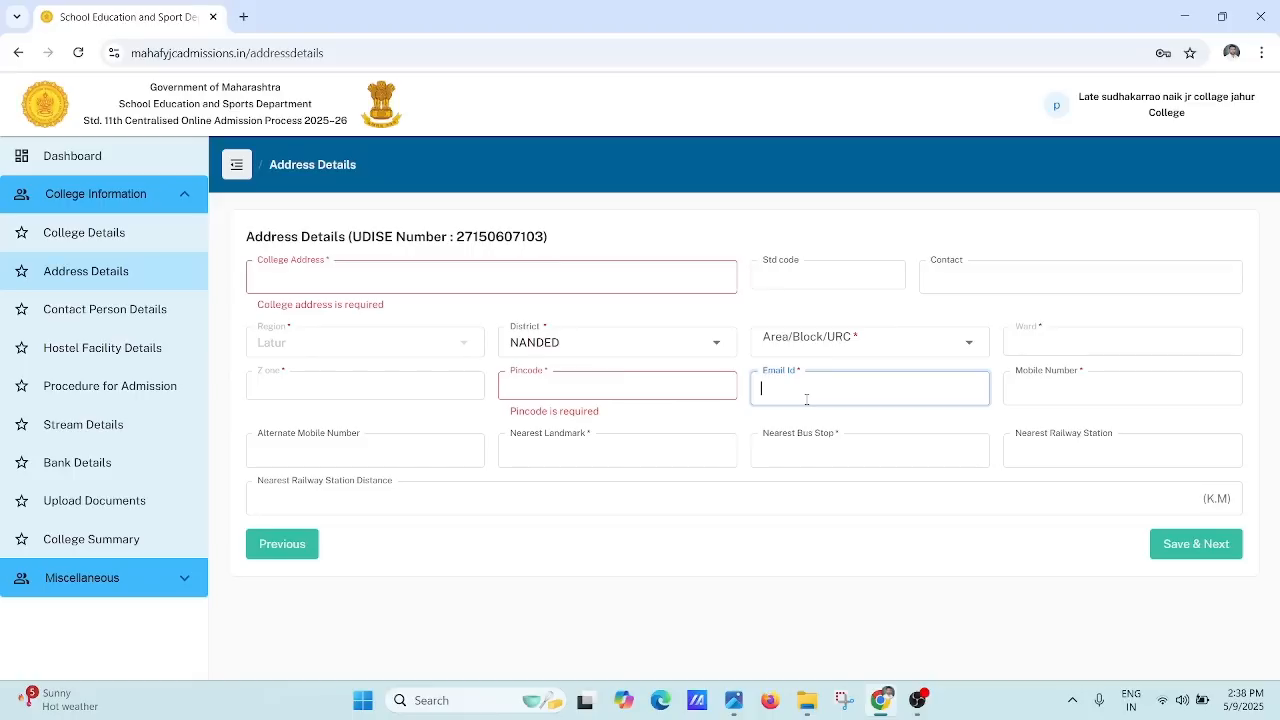
{"action": "left_click", "coordinate": [1118, 393]}
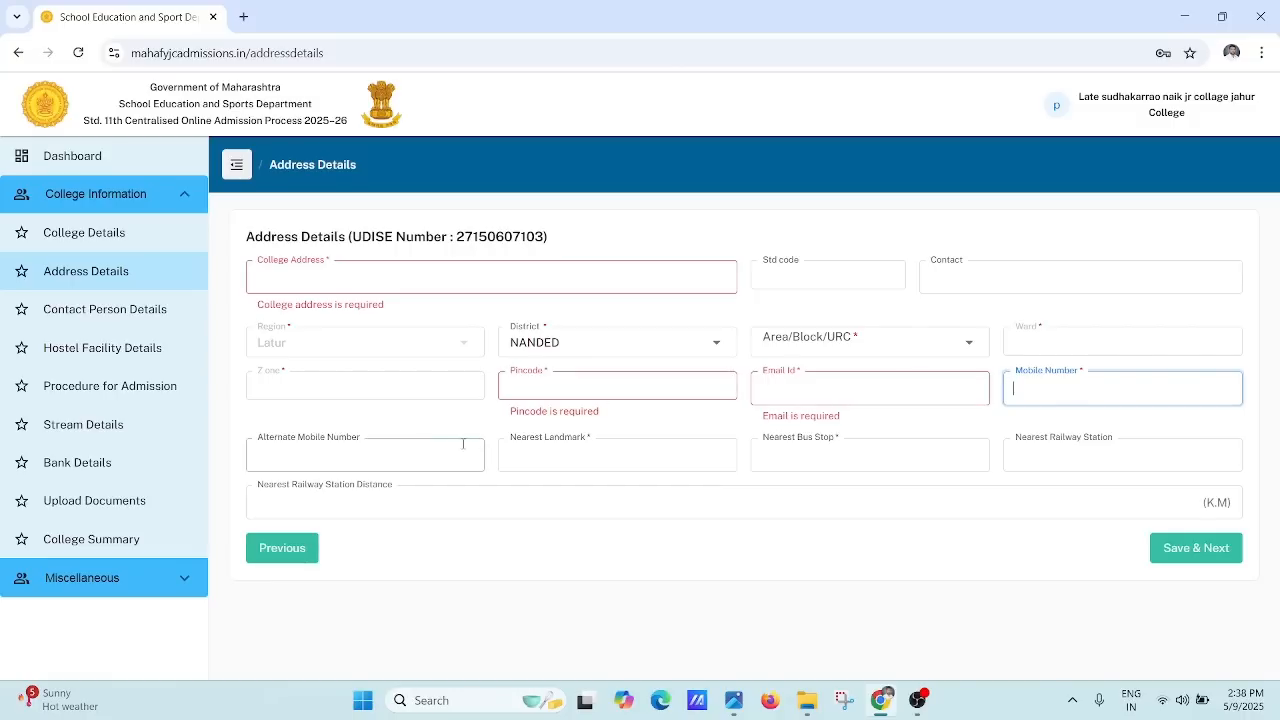
{"action": "left_click", "coordinate": [405, 448]}
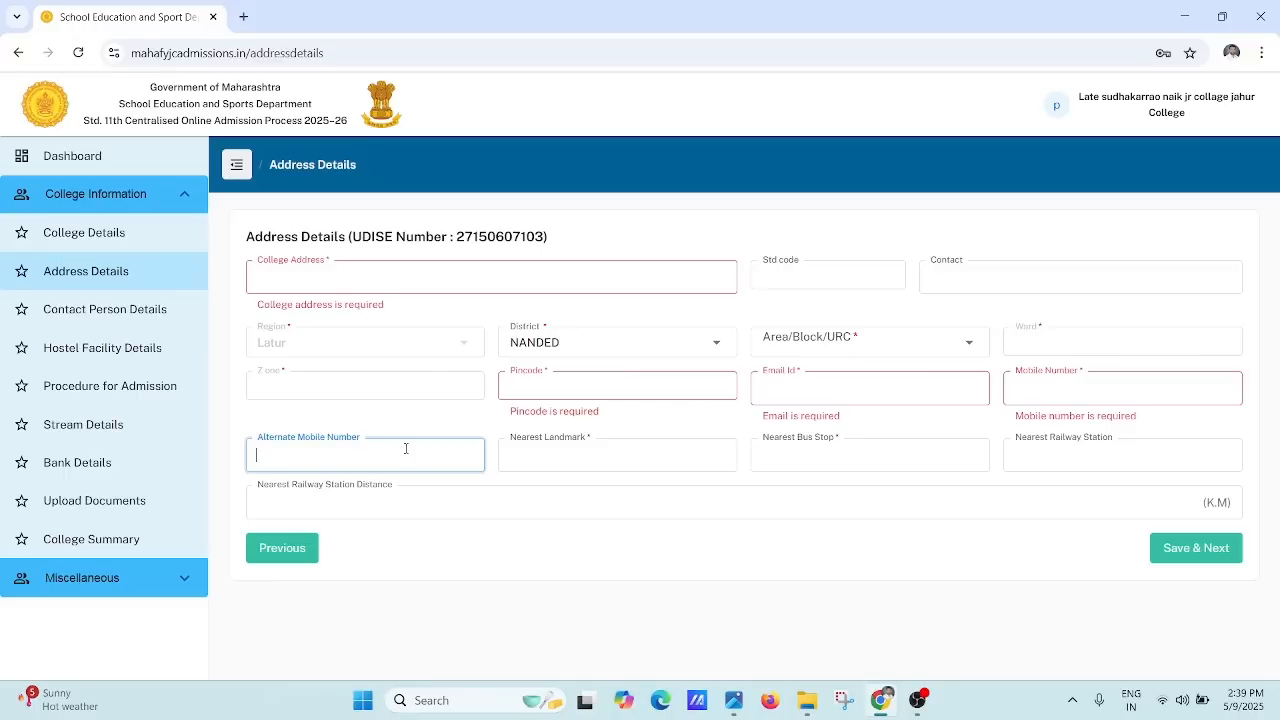
{"action": "left_click", "coordinate": [633, 456]}
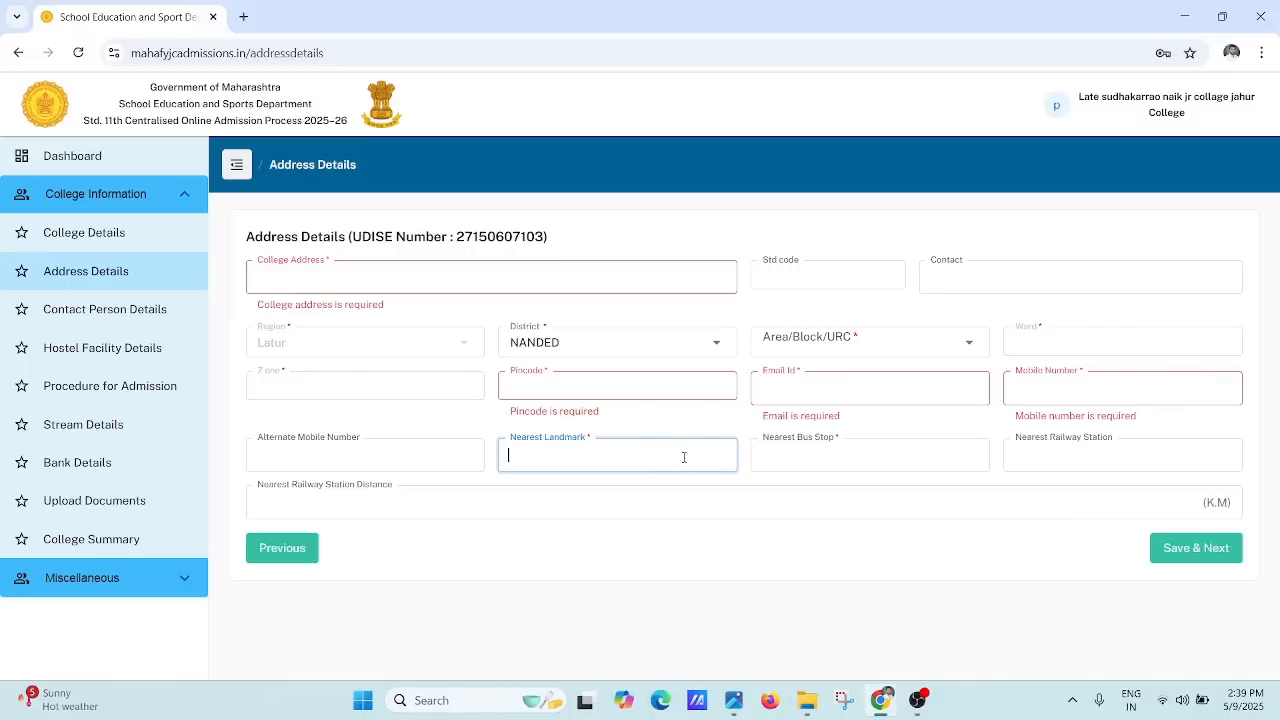
Step: Leave Nearest Bus Stop, Nearest Railway Station and Distance empty, then go to Contact Person Details
{"action": "left_click", "coordinate": [792, 456]}
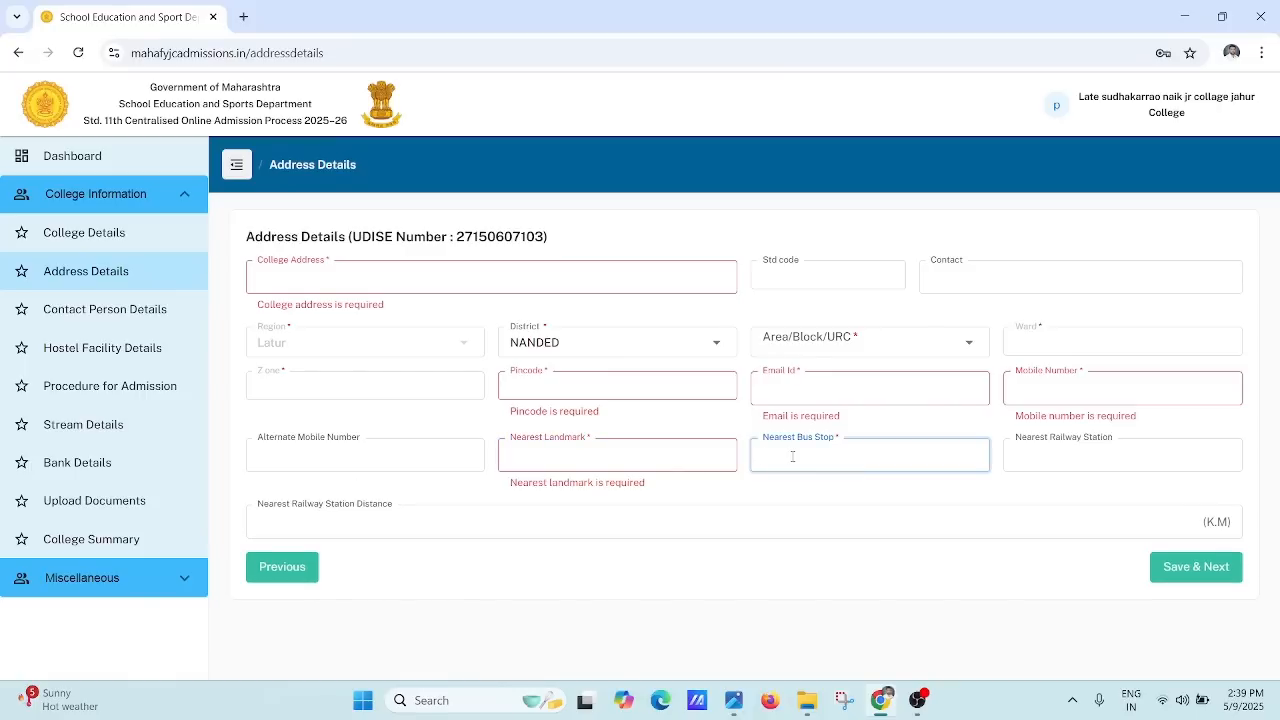
{"action": "left_click", "coordinate": [1020, 462]}
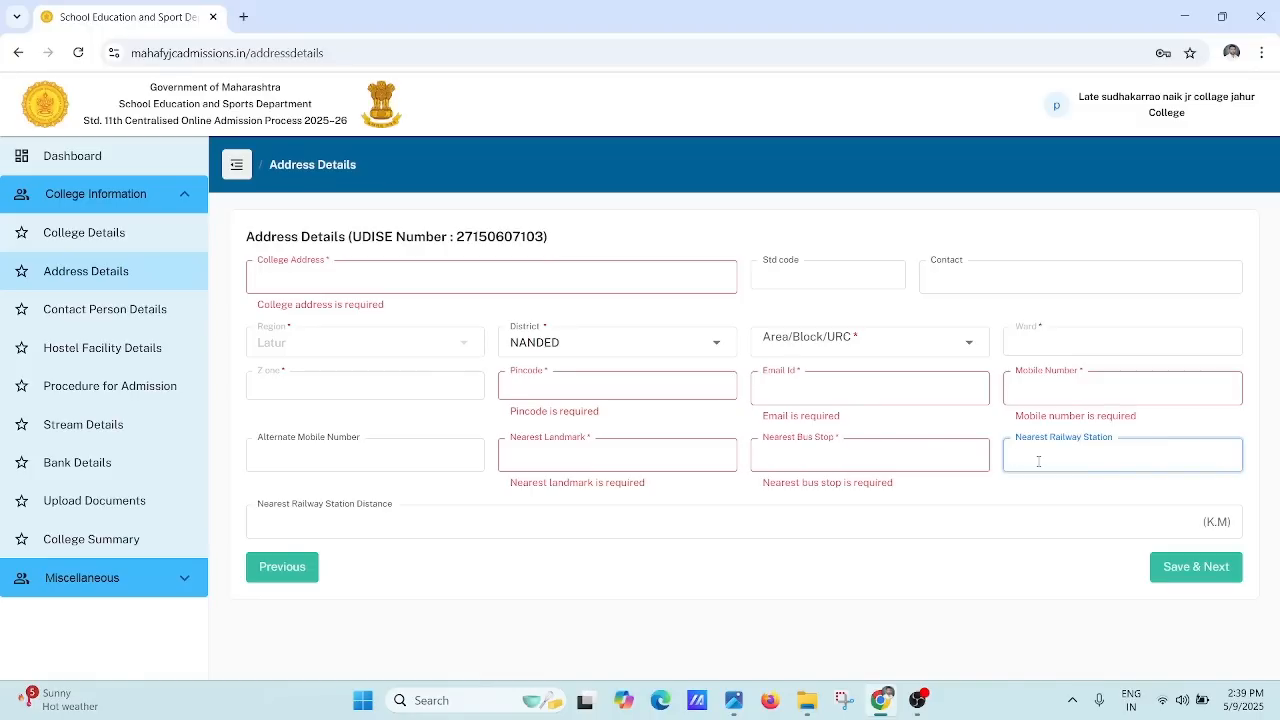
{"action": "left_click", "coordinate": [892, 461]}
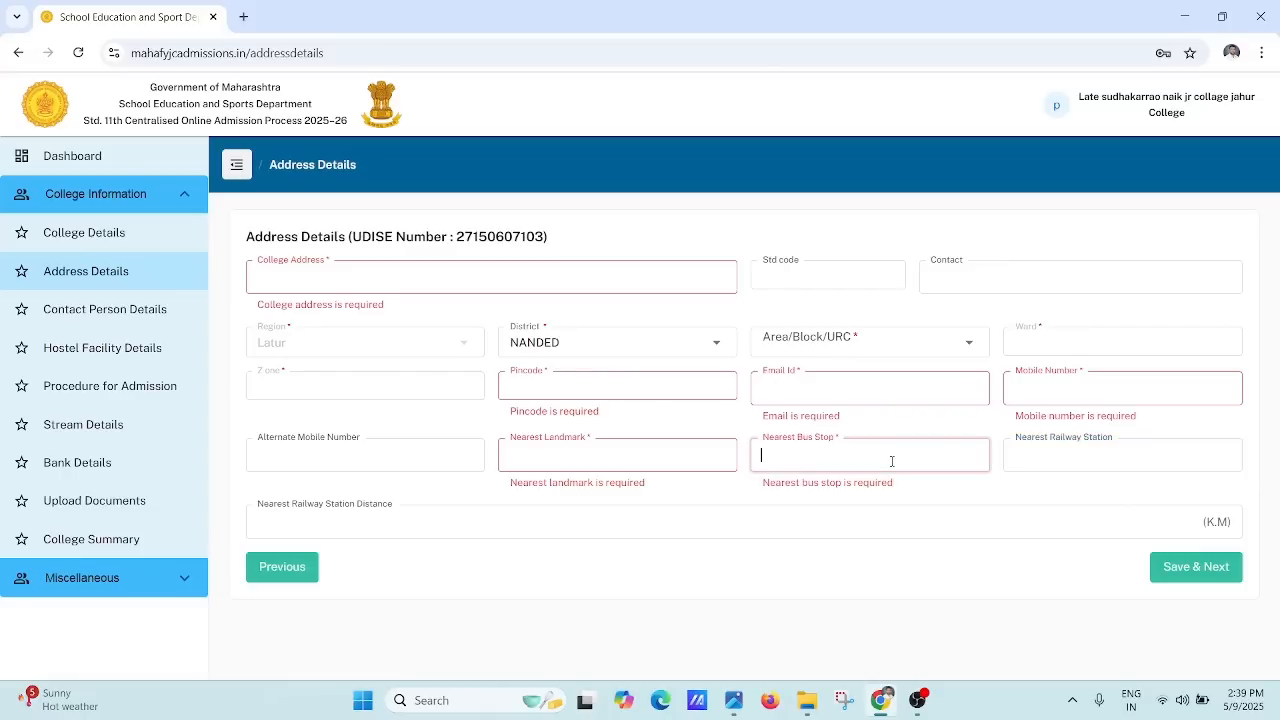
{"action": "left_click", "coordinate": [1037, 464]}
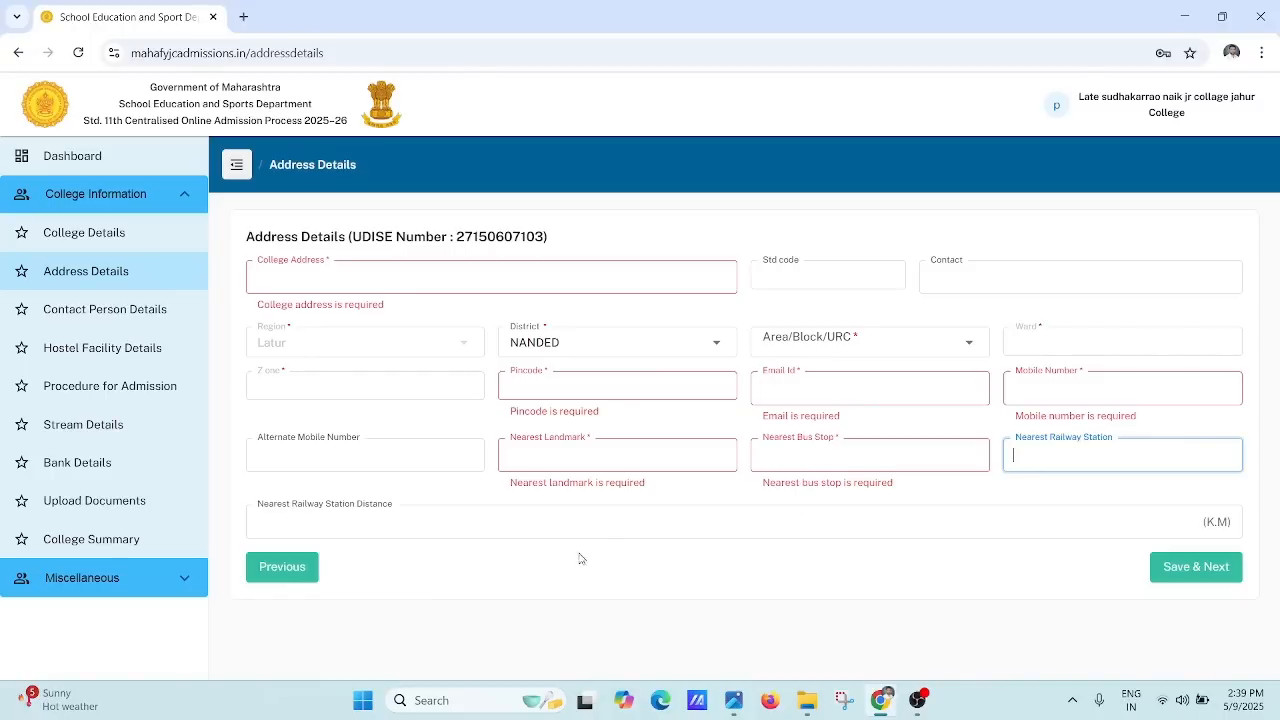
{"action": "left_click", "coordinate": [531, 526]}
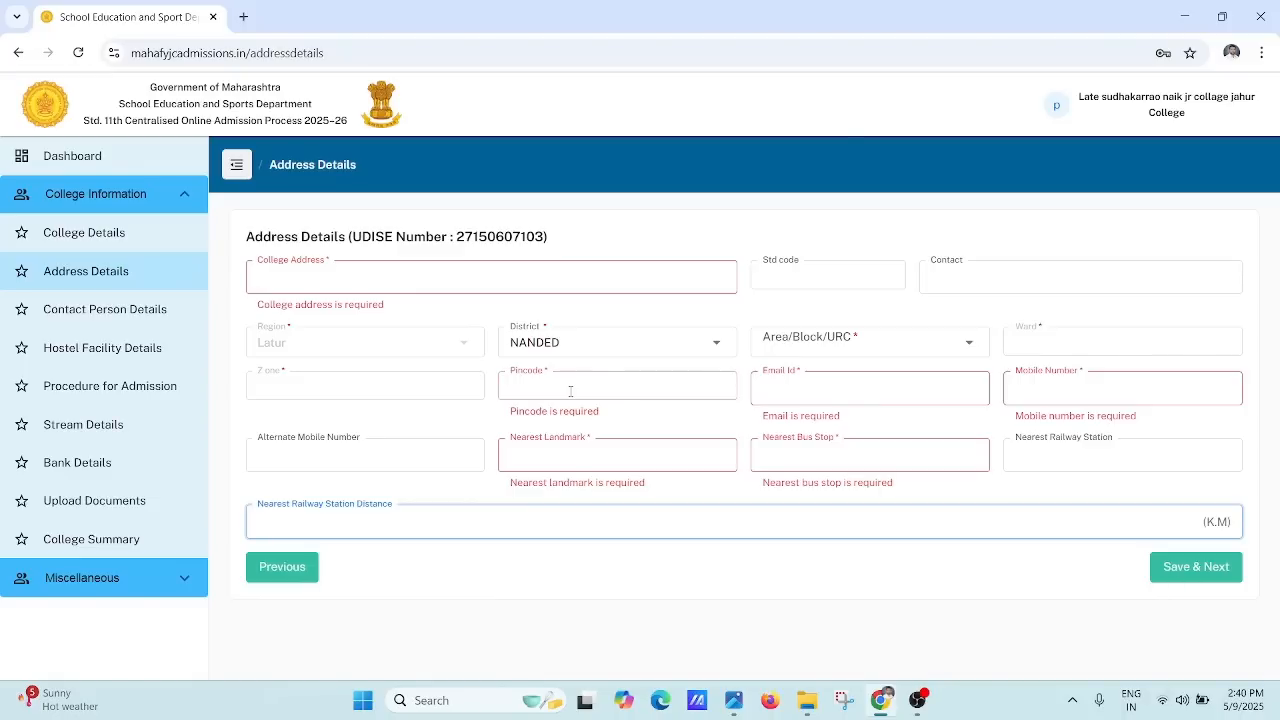
{"action": "left_click", "coordinate": [91, 312]}
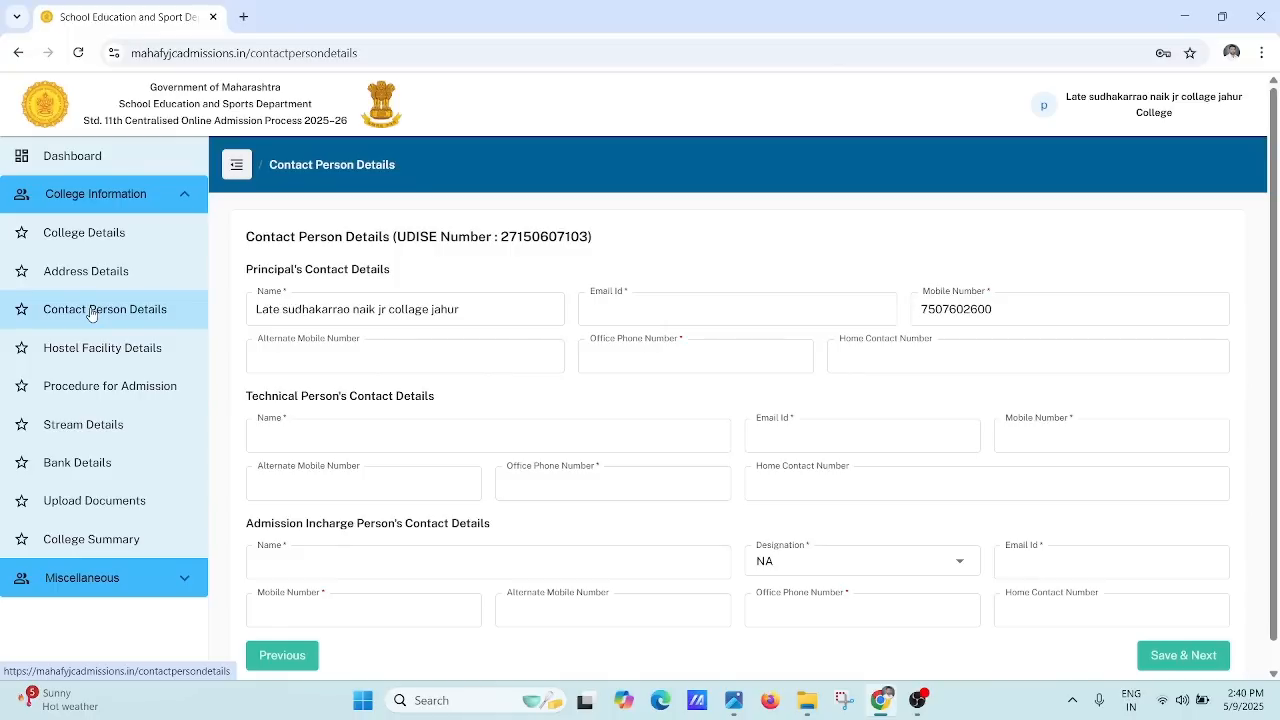
Step: Step through the principal's name, email, alternate mobile, office phone and home contact fields
{"action": "left_click", "coordinate": [291, 306]}
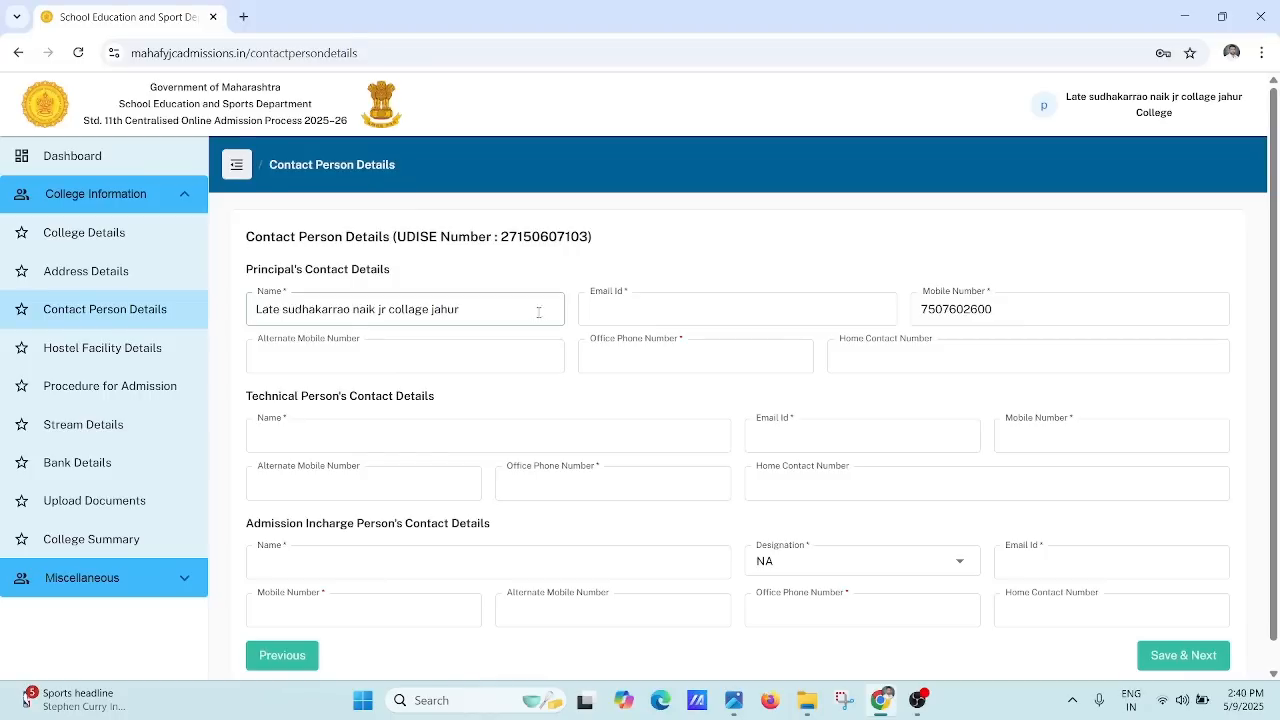
{"action": "left_click", "coordinate": [596, 318]}
{"action": "left_click", "coordinate": [608, 316]}
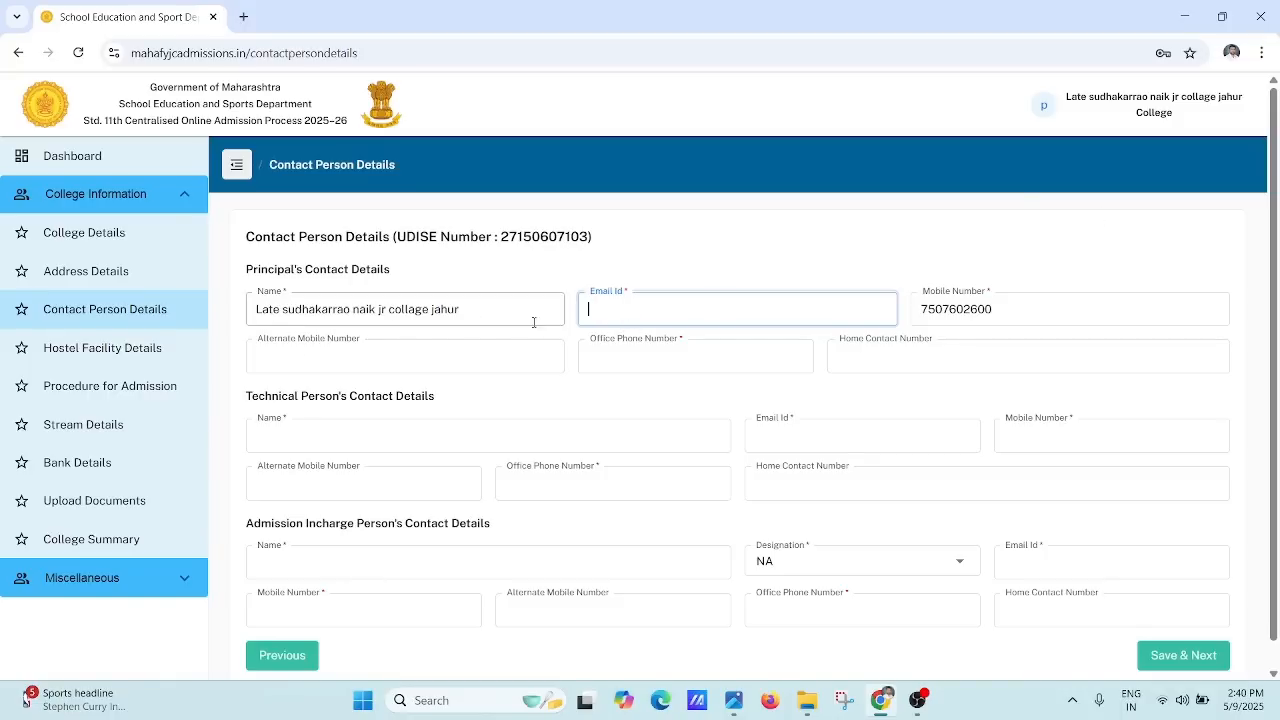
{"action": "left_click", "coordinate": [440, 355]}
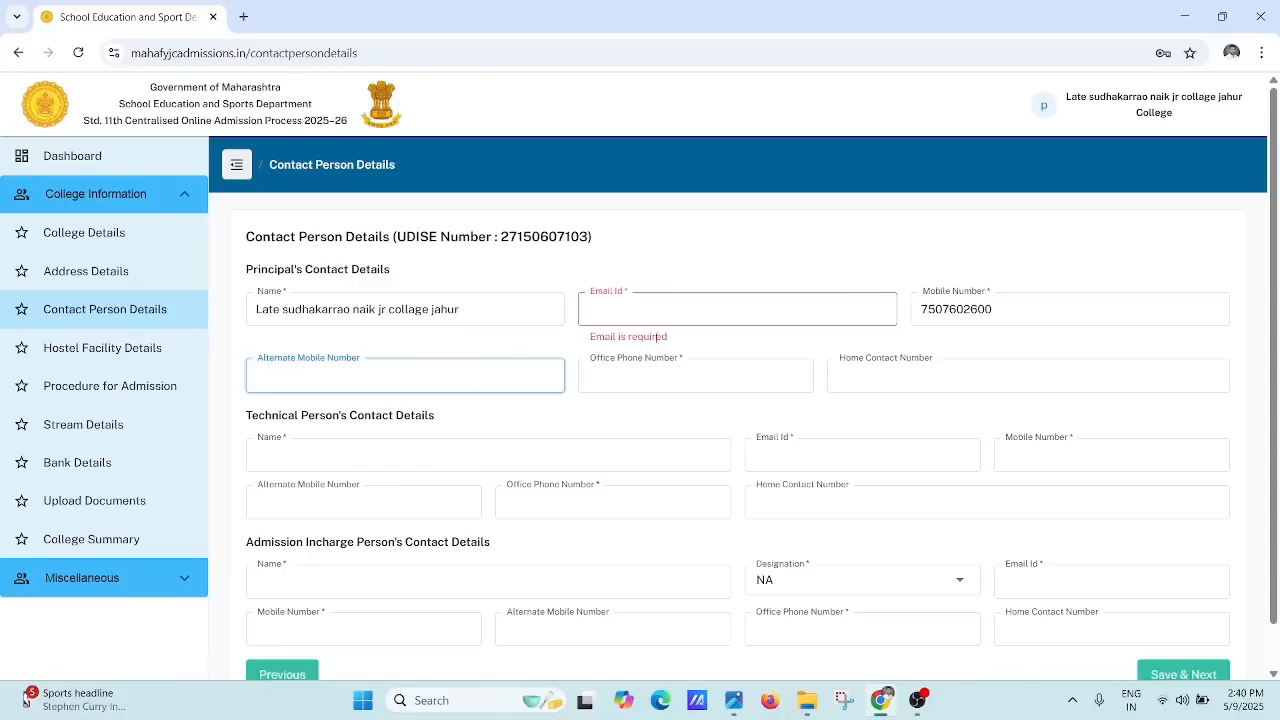
{"action": "left_click", "coordinate": [682, 372]}
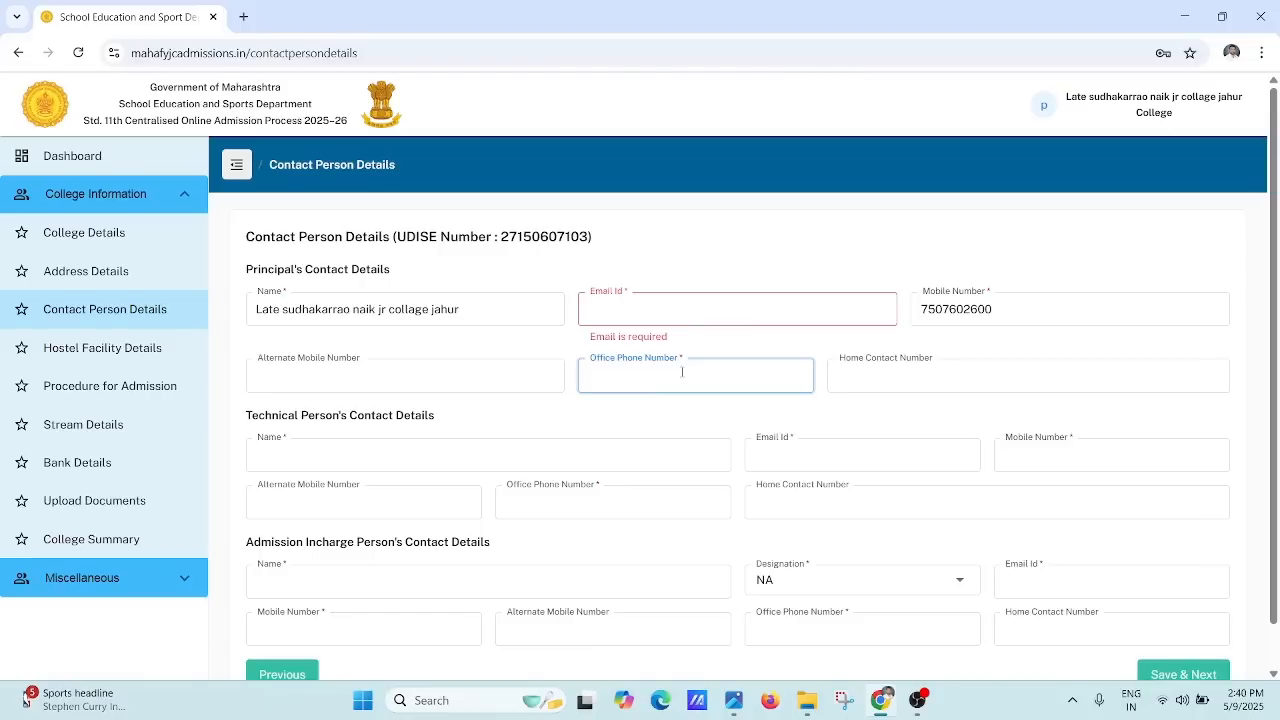
{"action": "left_click", "coordinate": [869, 375]}
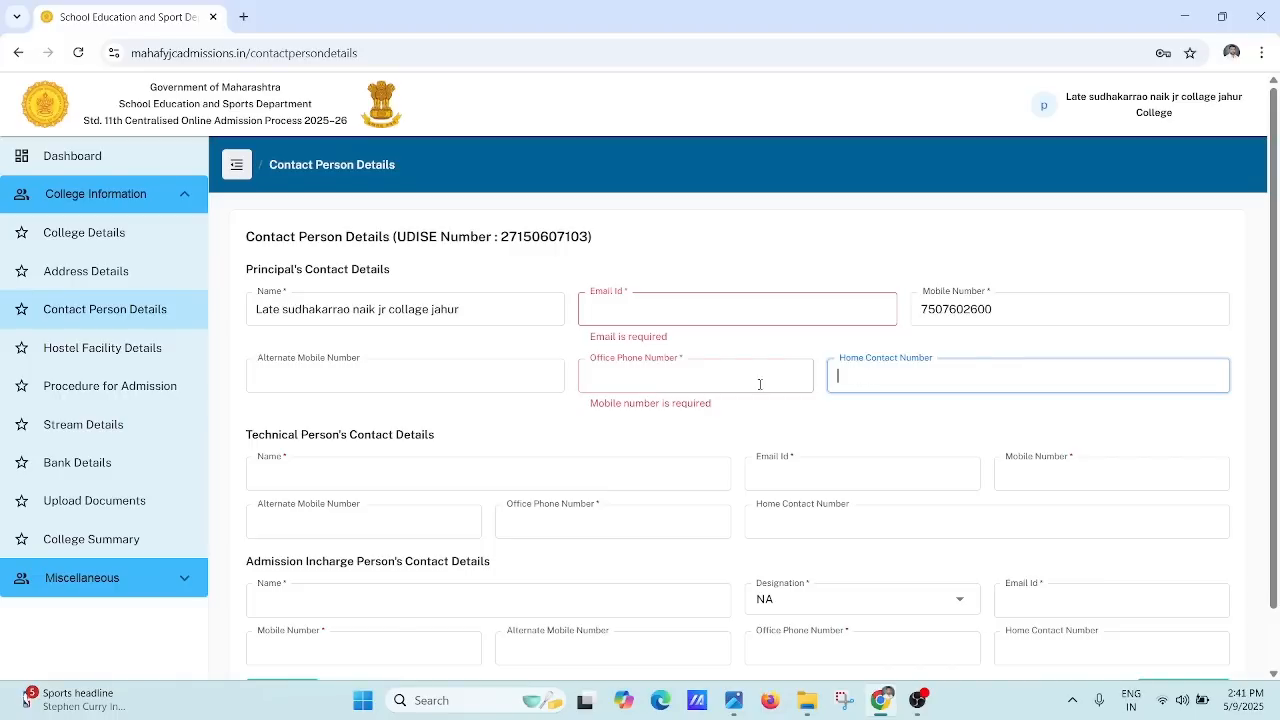
Step: Step through the technical person's name, email, mobile, alternate mobile, office and home phone fields
{"action": "left_click", "coordinate": [372, 478]}
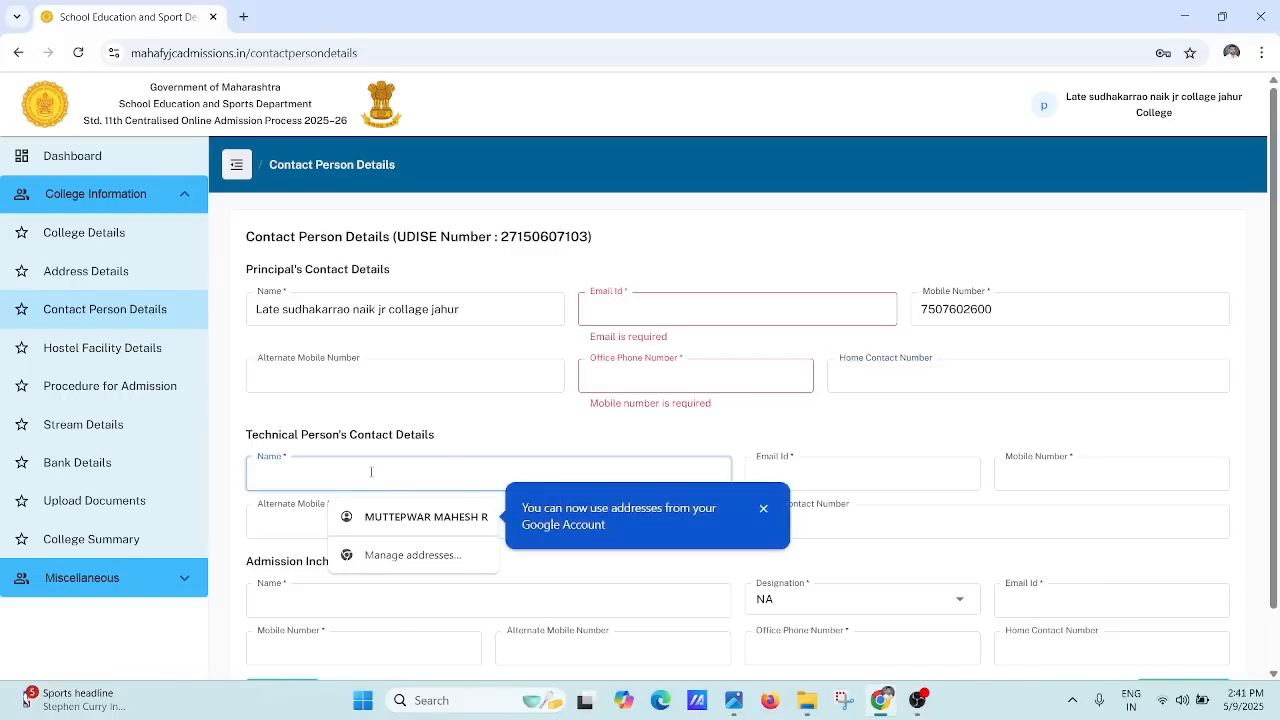
{"action": "left_click", "coordinate": [869, 478]}
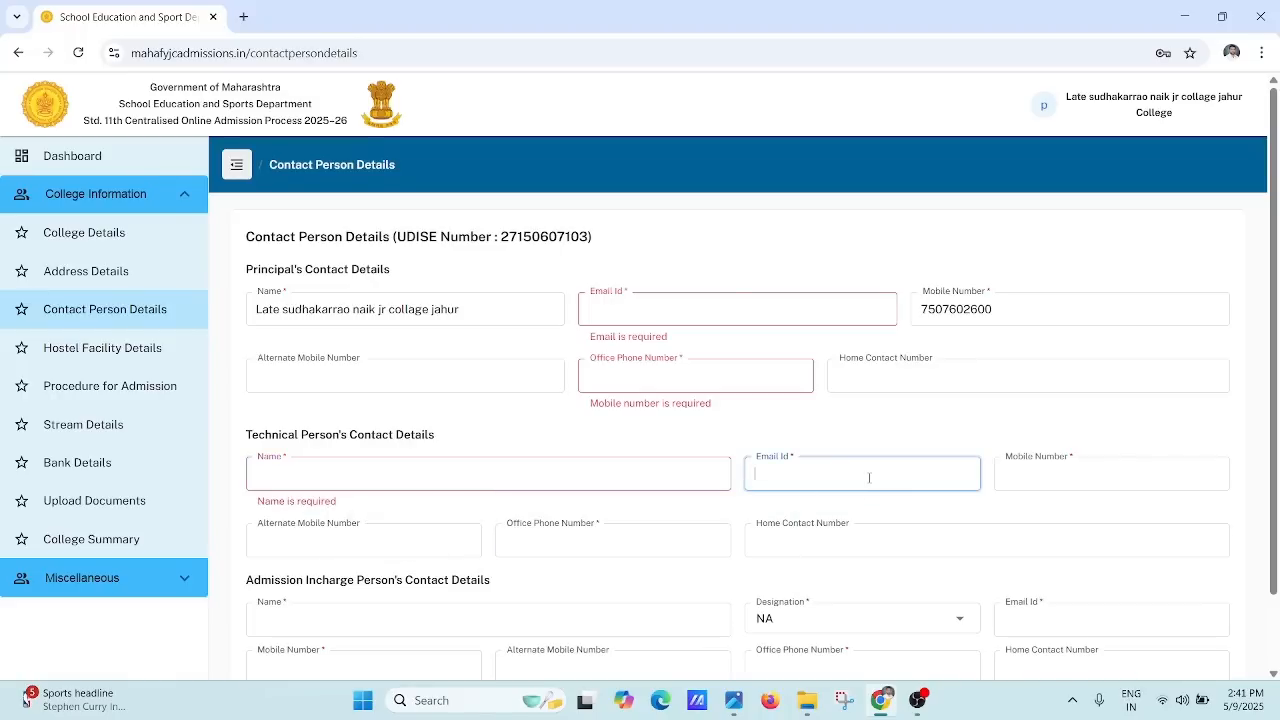
{"action": "left_click", "coordinate": [653, 469]}
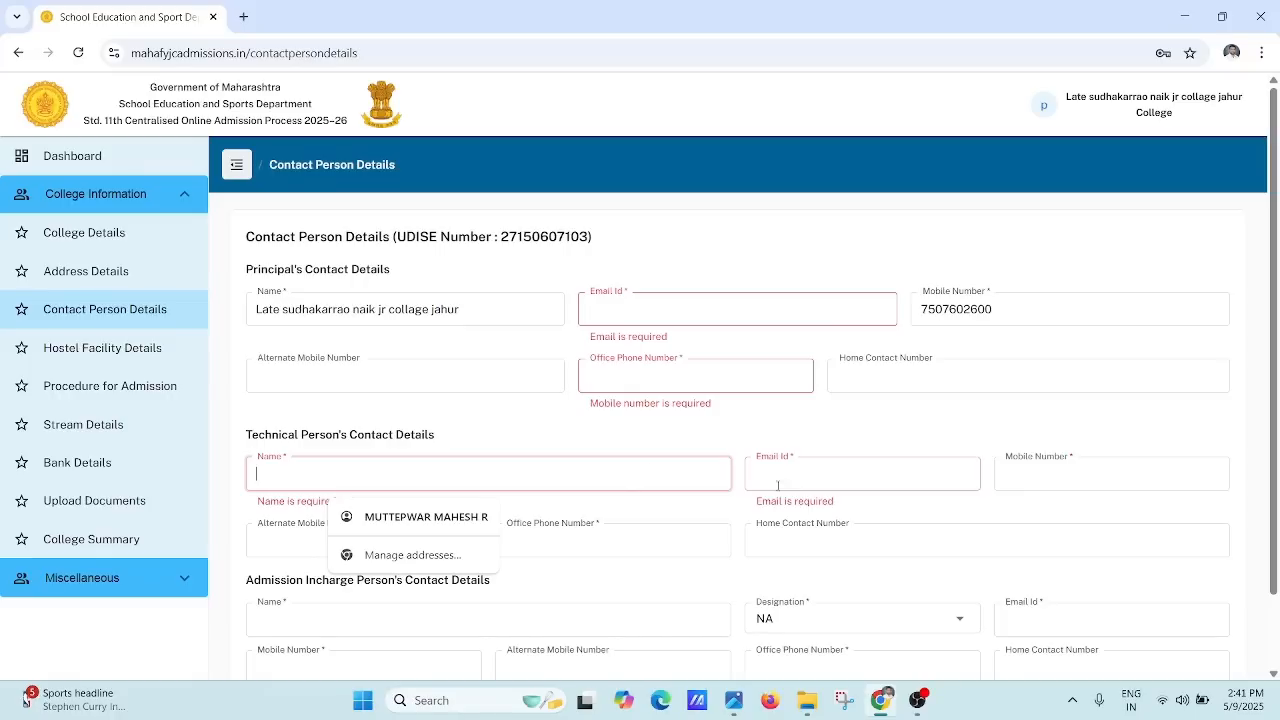
{"action": "left_click", "coordinate": [868, 476]}
{"action": "left_click", "coordinate": [1032, 485]}
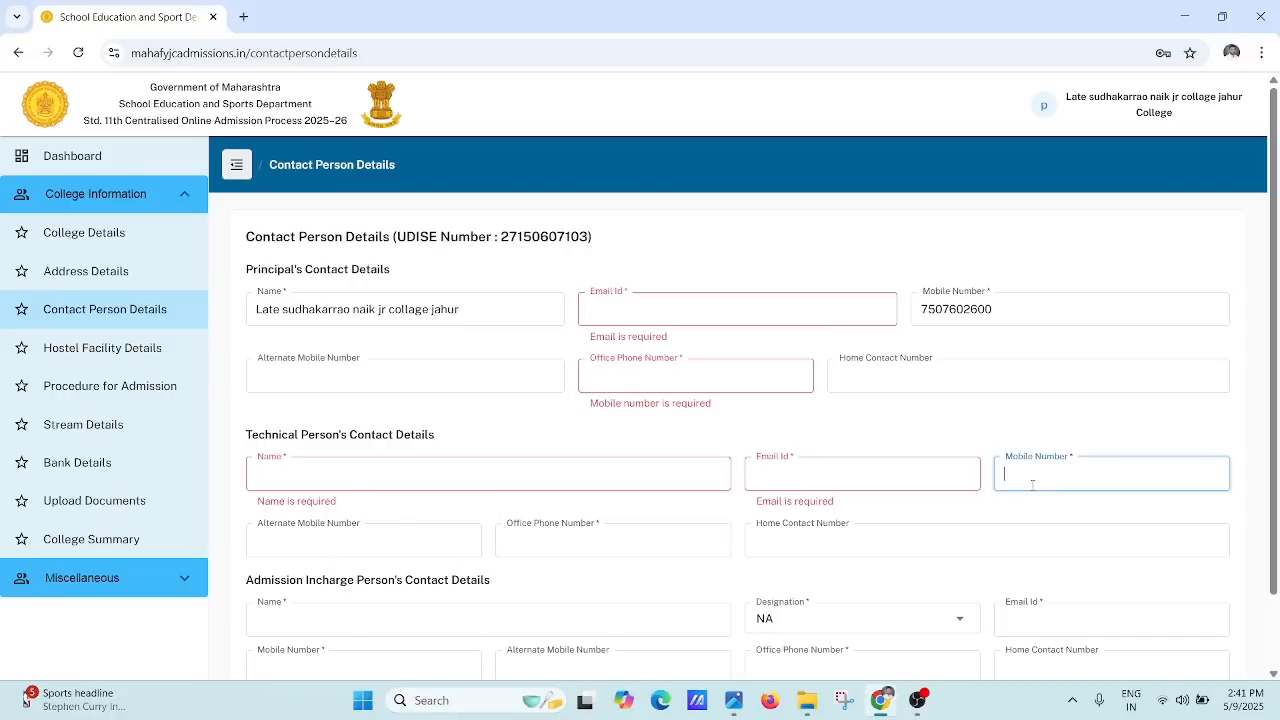
{"action": "left_click", "coordinate": [381, 537]}
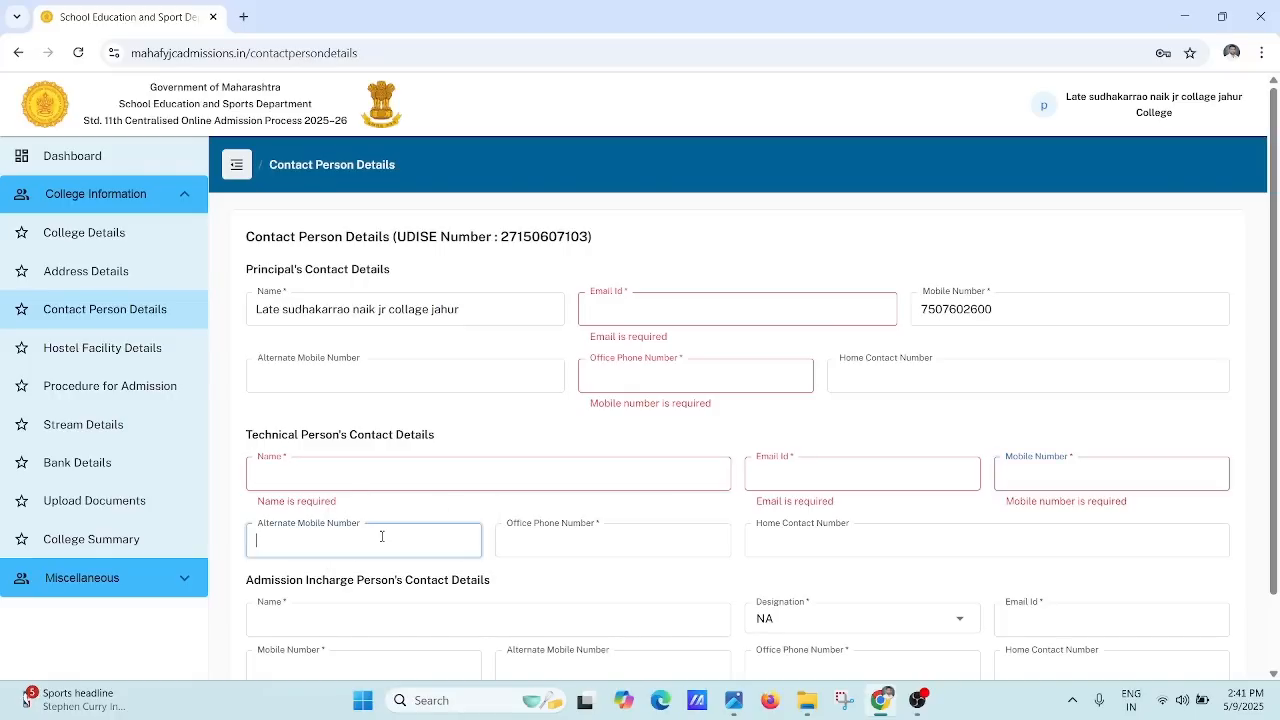
{"action": "left_click", "coordinate": [520, 547]}
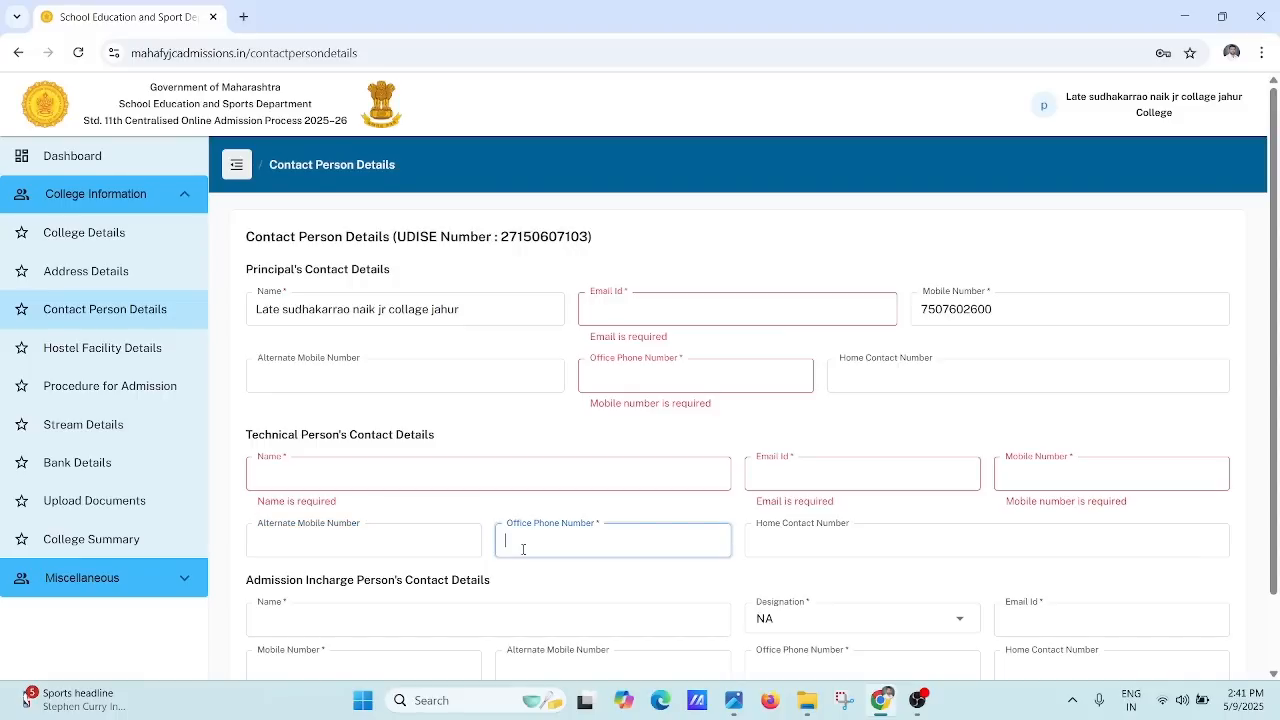
{"action": "left_click", "coordinate": [776, 551]}
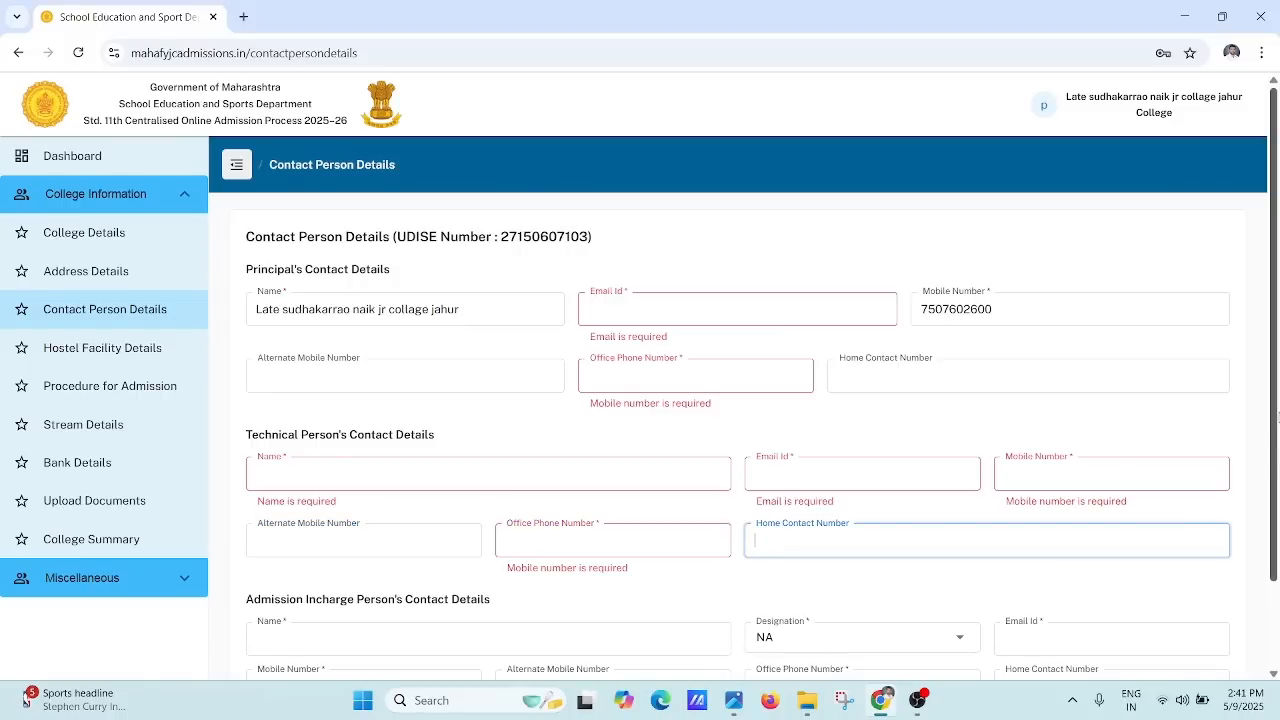
{"action": "scroll", "coordinate": [1276, 362], "scroll_direction": "down", "scroll_amount": 2}
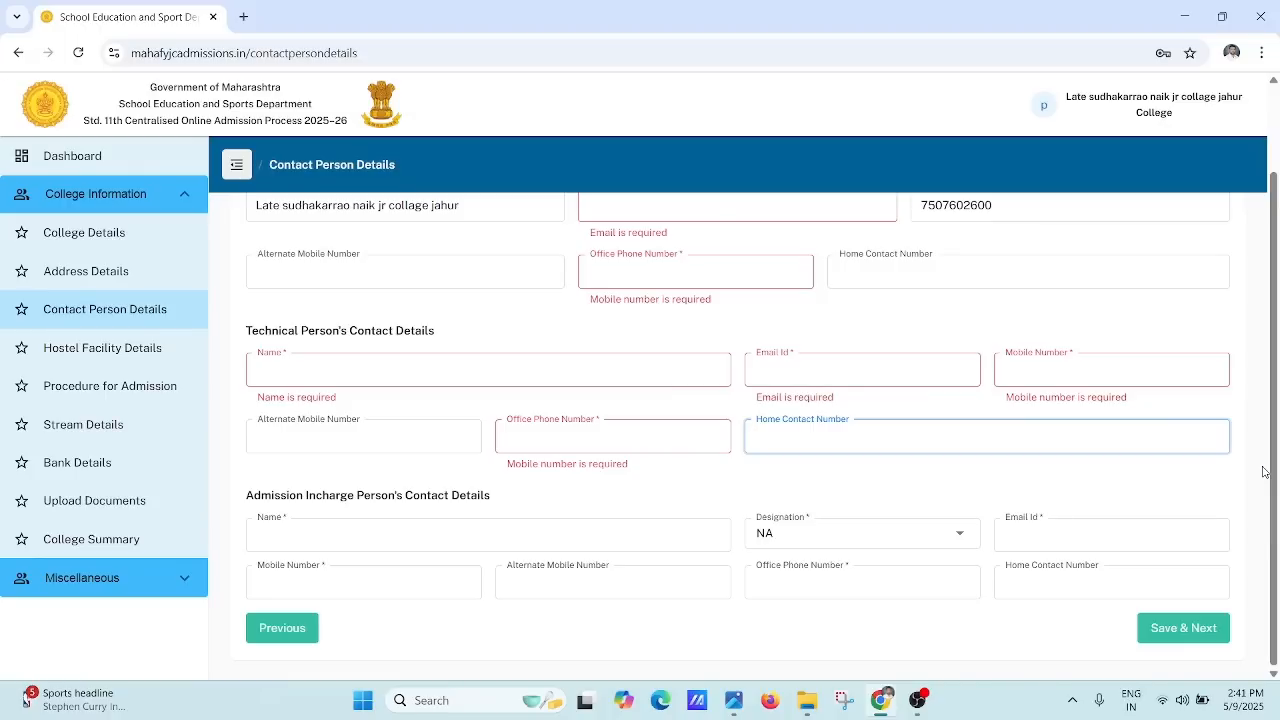
Step: Check the Admission Incharge's name and leave the designation as NA
{"action": "left_click", "coordinate": [369, 531]}
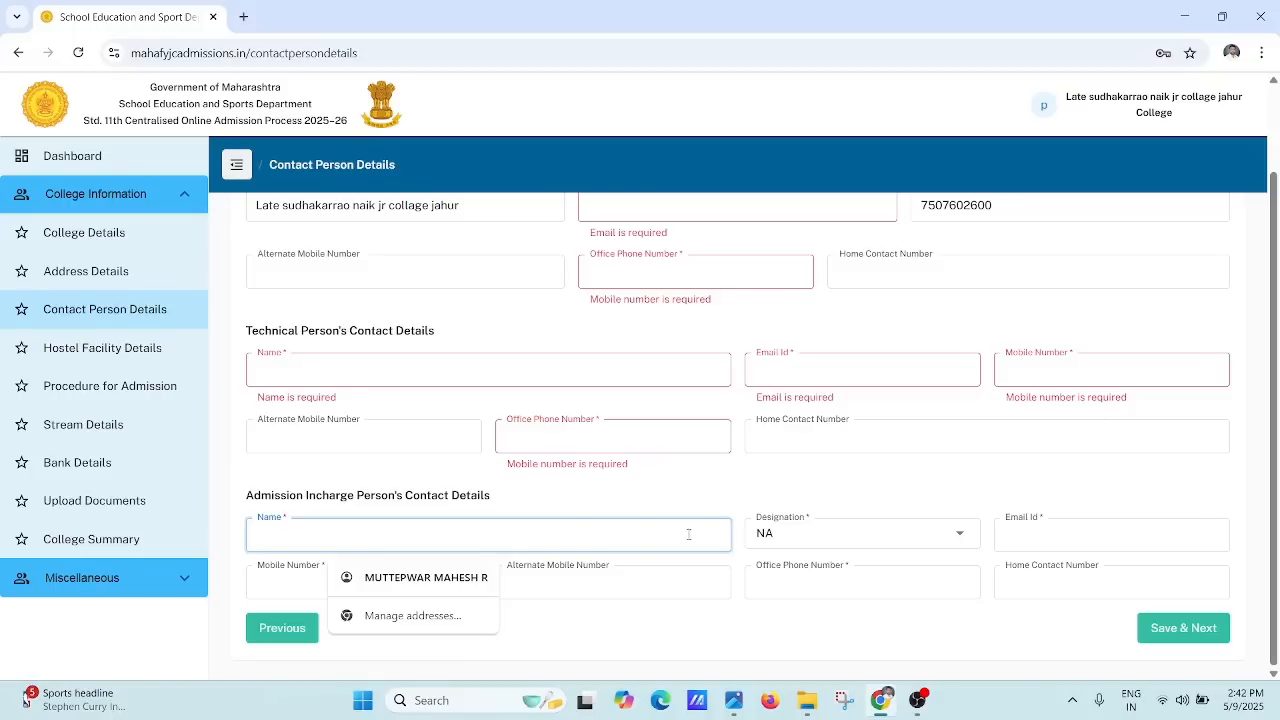
{"action": "left_click", "coordinate": [840, 533]}
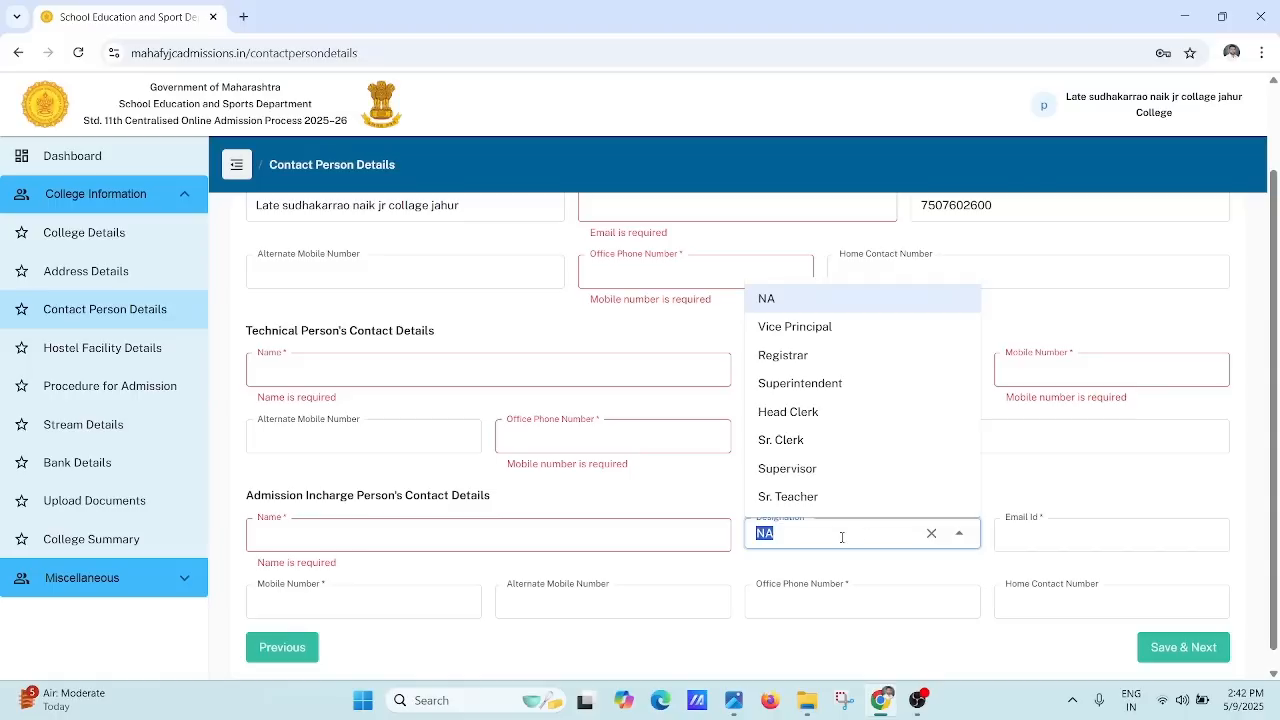
{"action": "left_click", "coordinate": [1077, 535]}
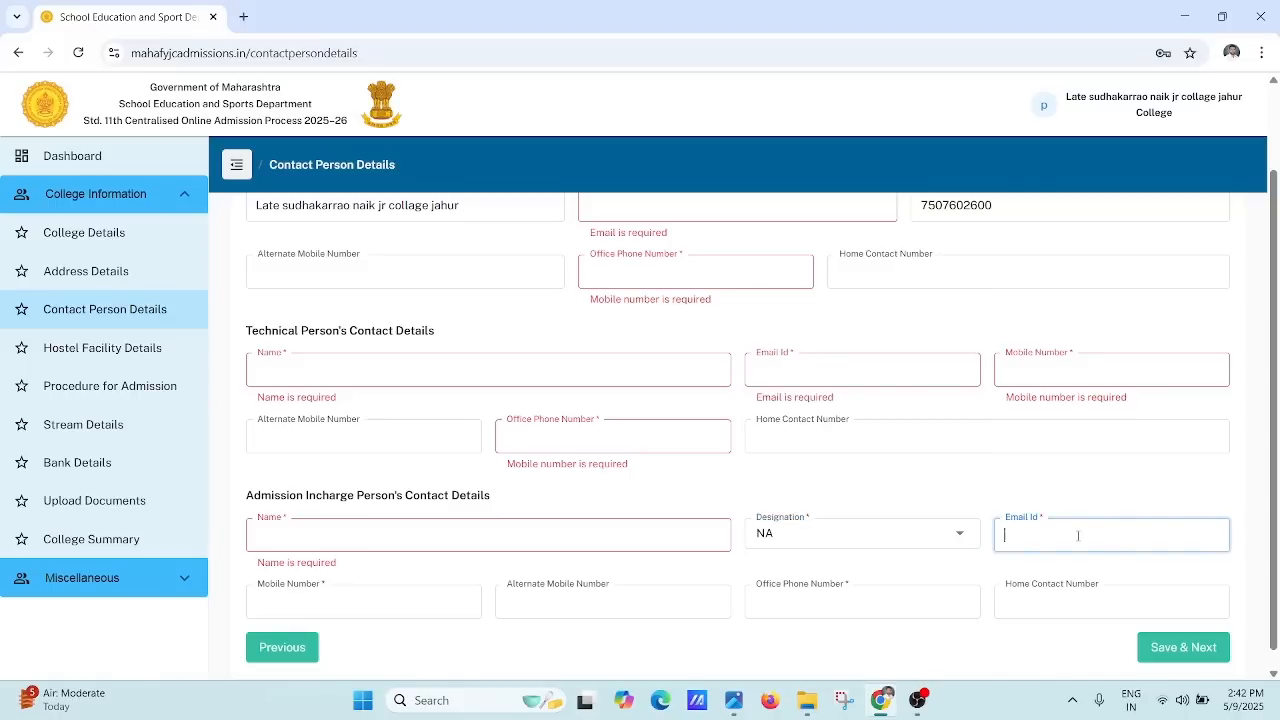
Step: Step through the incharge's mobile and phone fields, then open Hostel Facility Details
{"action": "left_click", "coordinate": [452, 596]}
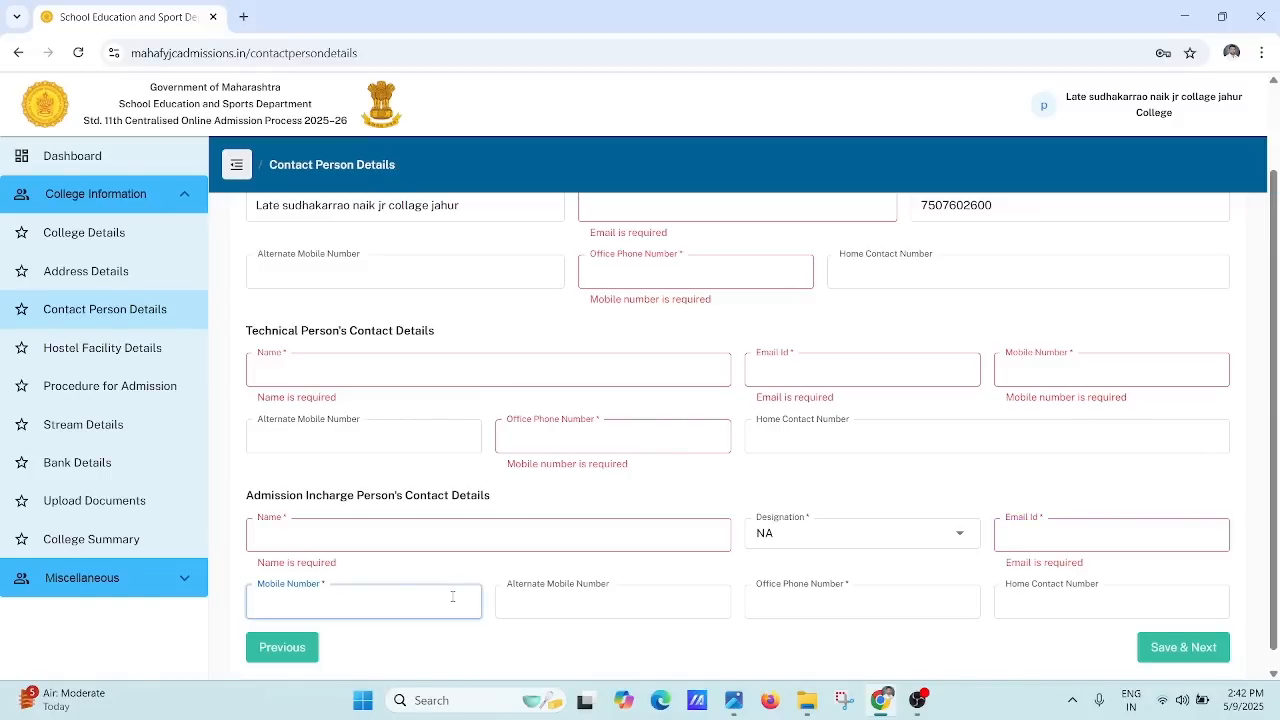
{"action": "left_click", "coordinate": [603, 606]}
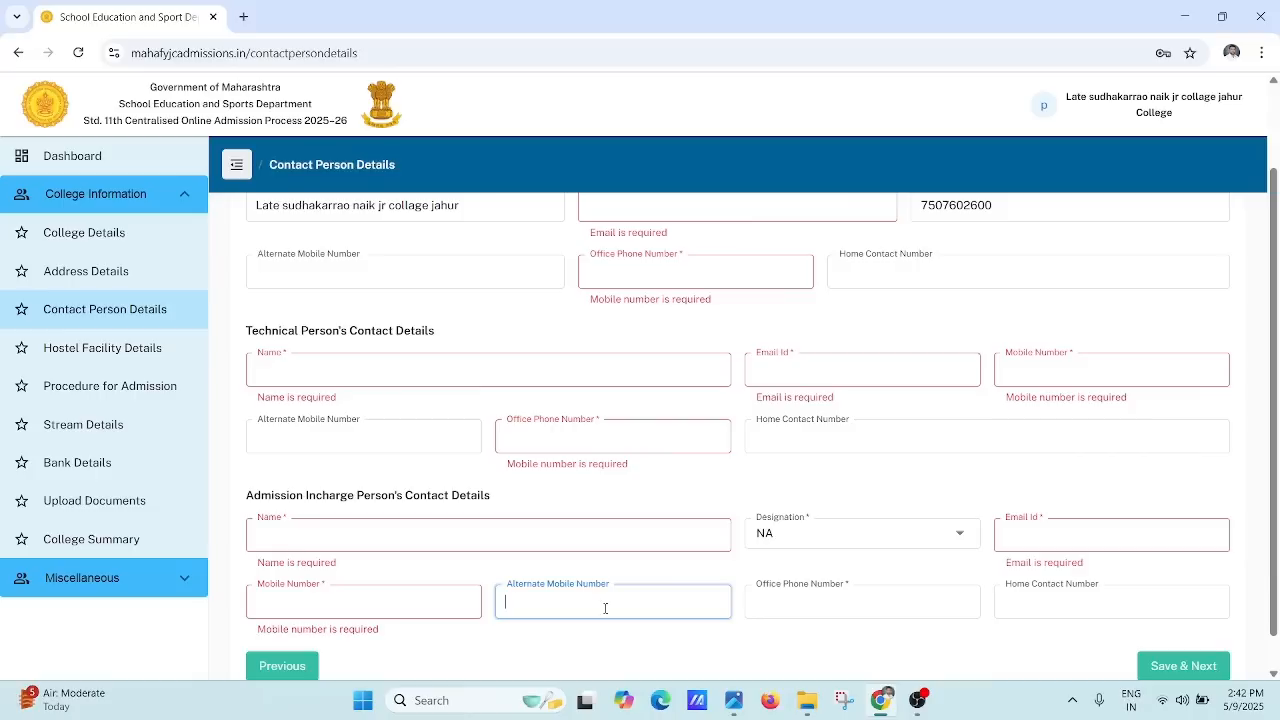
{"action": "left_click", "coordinate": [782, 611]}
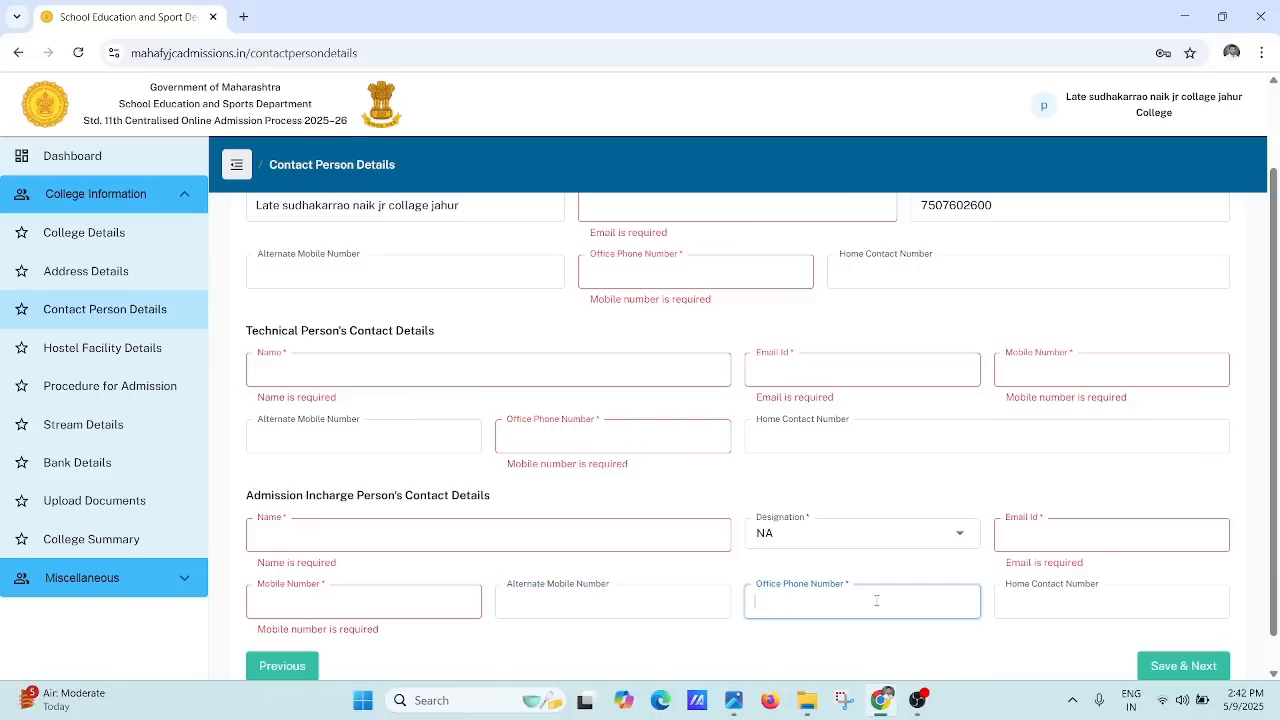
{"action": "left_click", "coordinate": [1014, 607]}
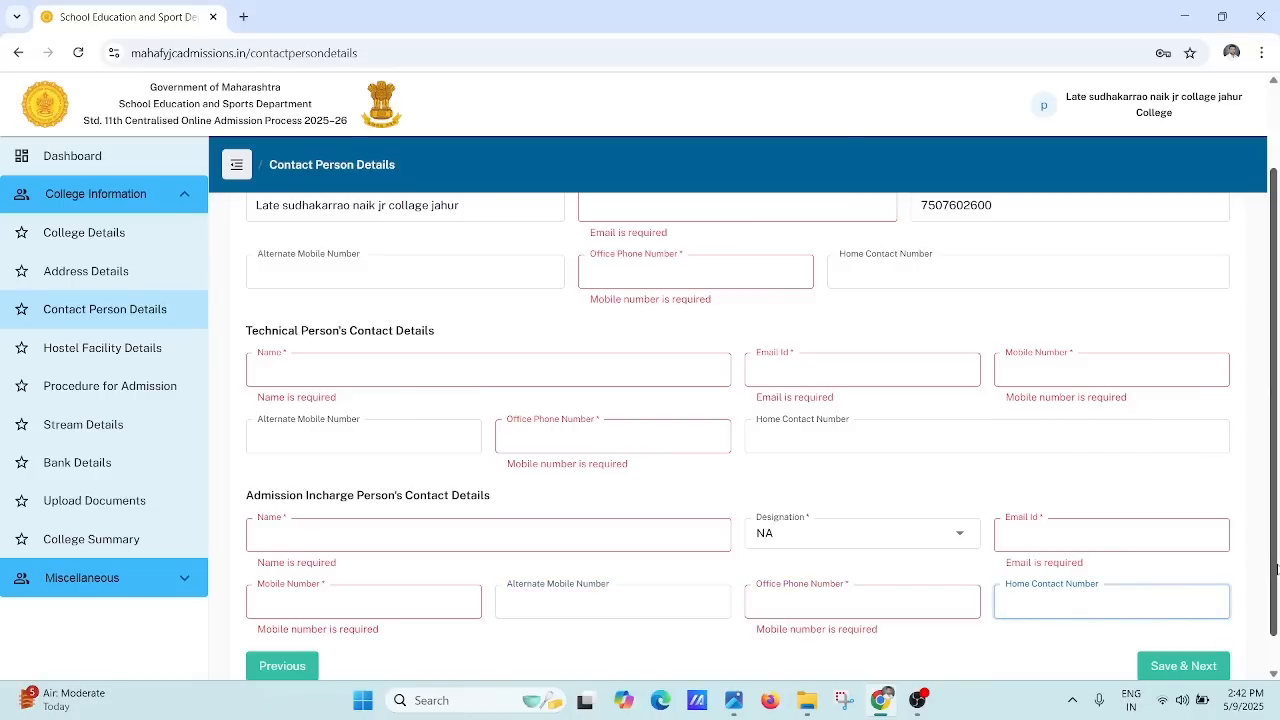
{"action": "scroll", "coordinate": [1276, 568], "scroll_direction": "down", "scroll_amount": 1}
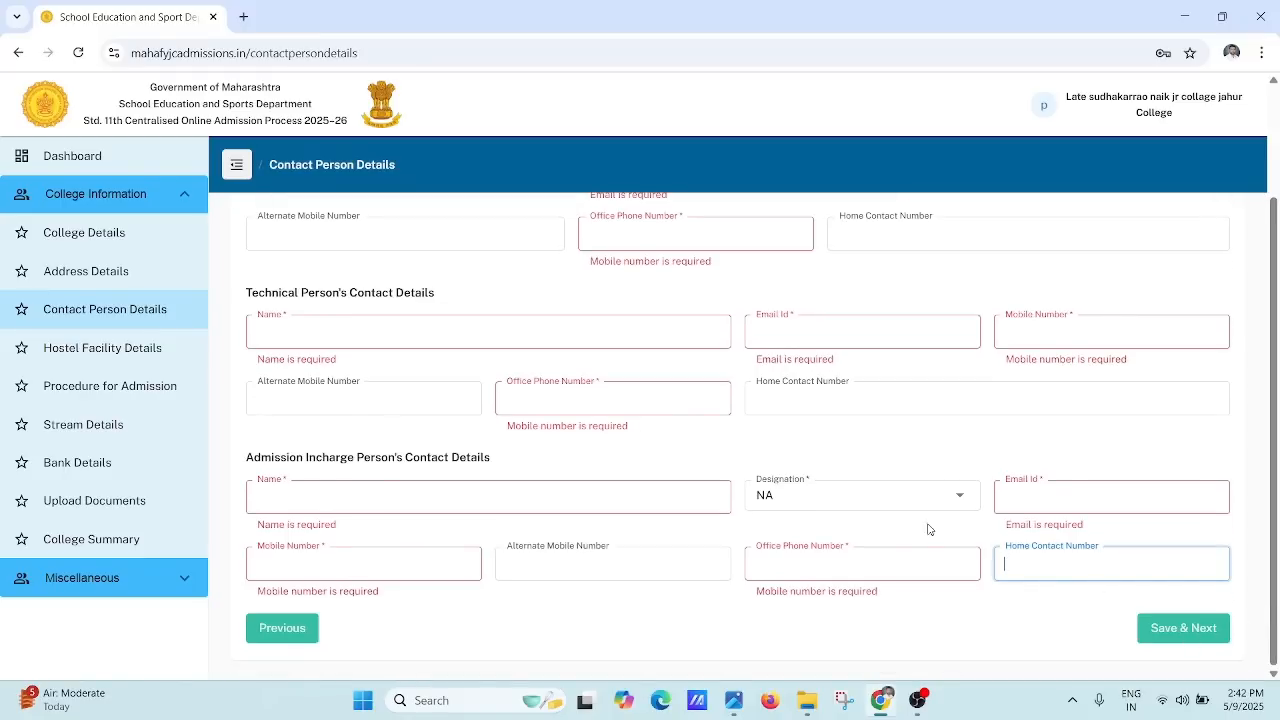
{"action": "left_click", "coordinate": [110, 350]}
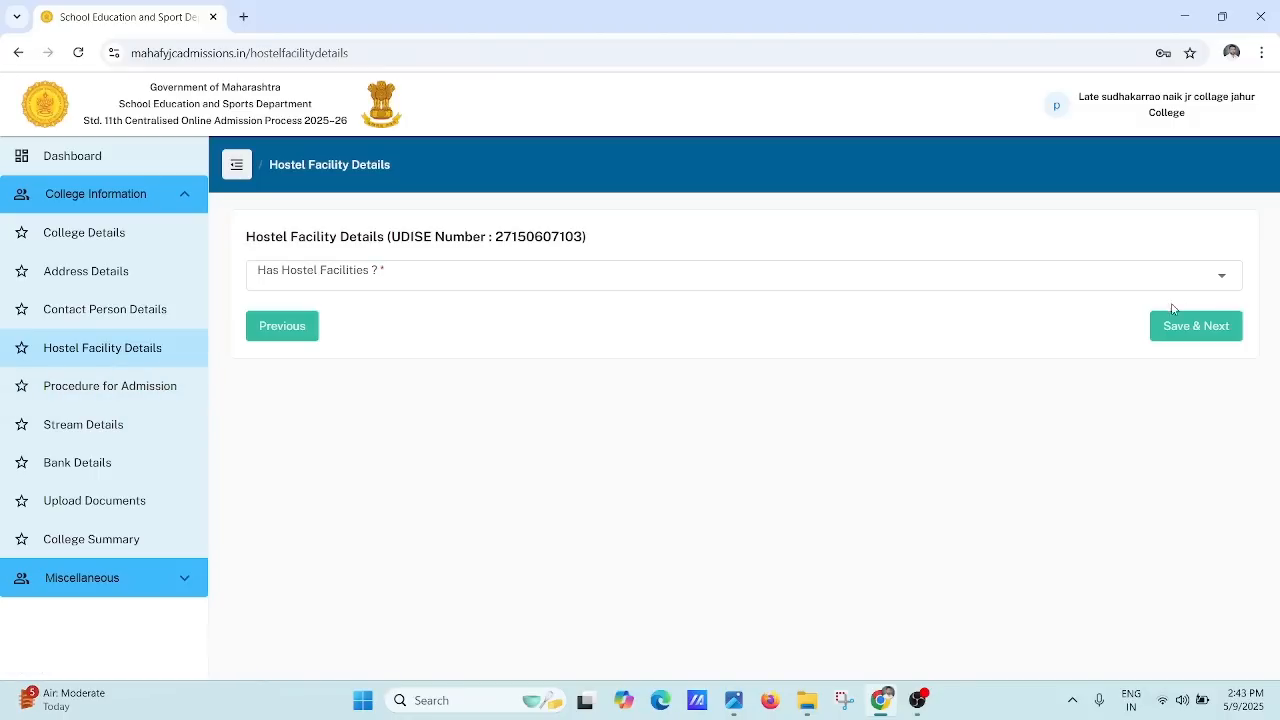
Step: Save the hostel step, go back from the application error, and reopen Hostel Facility Details
{"action": "left_click", "coordinate": [1223, 289]}
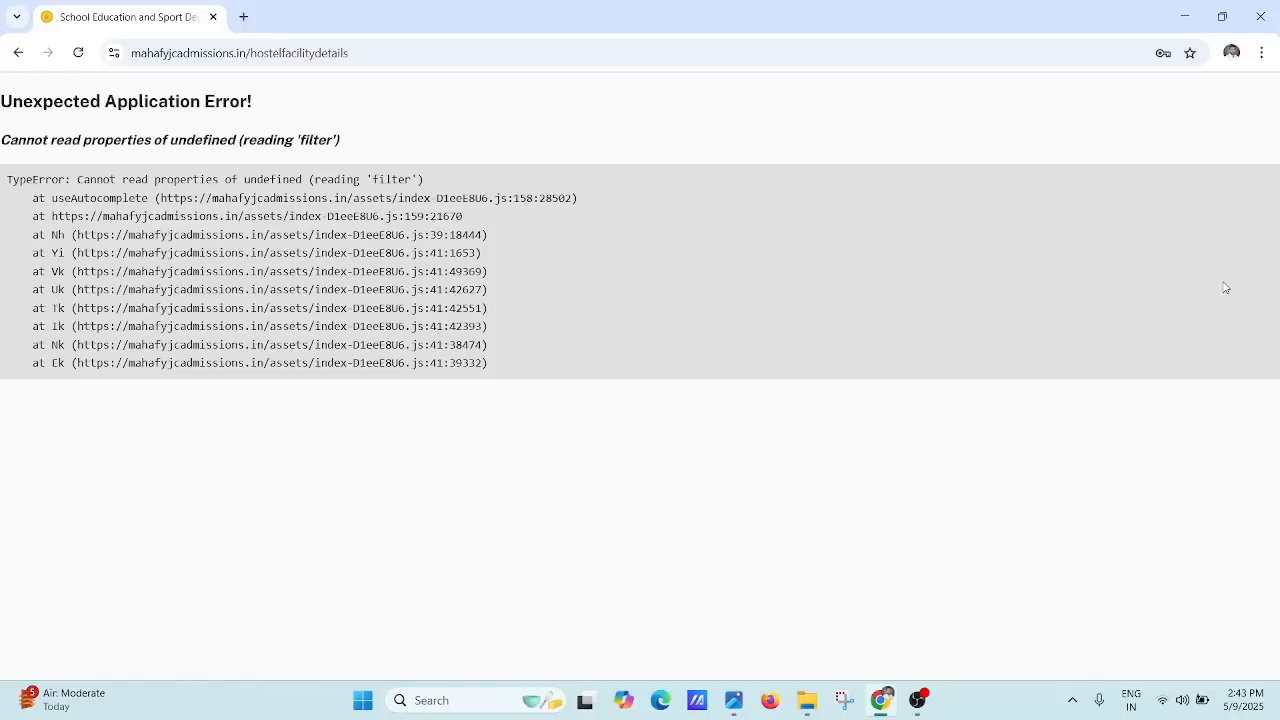
{"action": "left_click", "coordinate": [16, 55]}
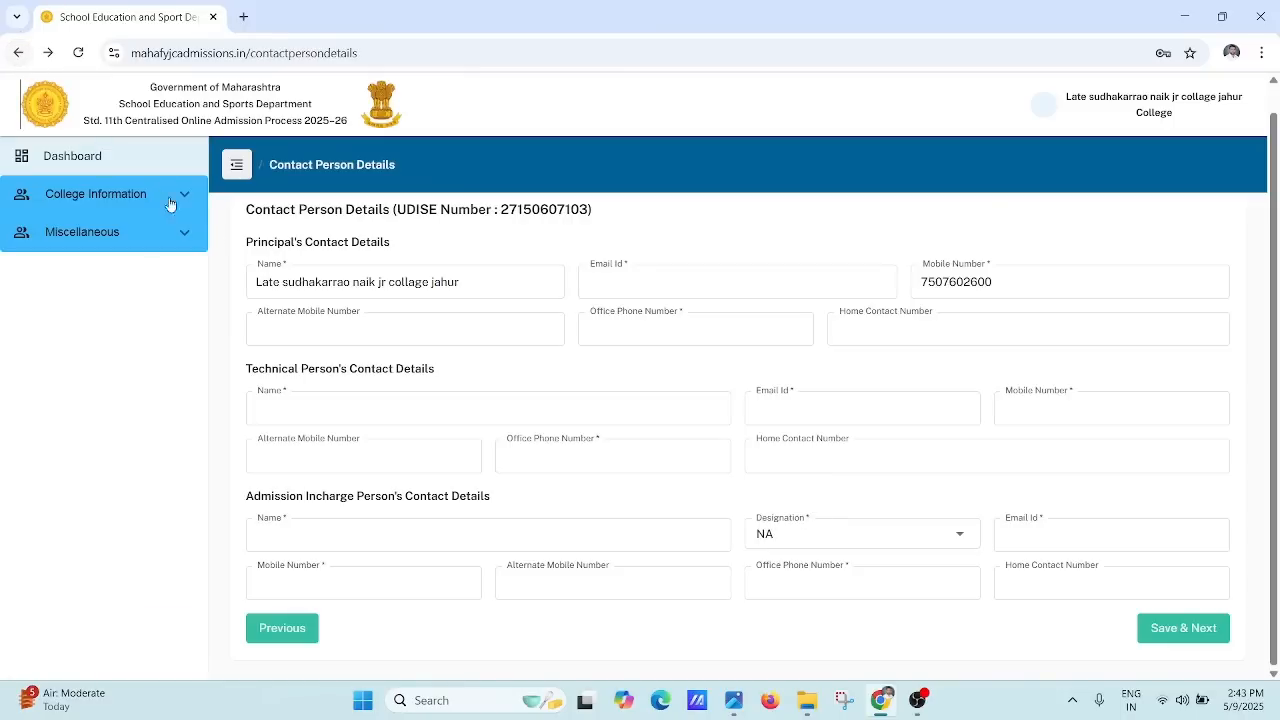
{"action": "left_click", "coordinate": [86, 194]}
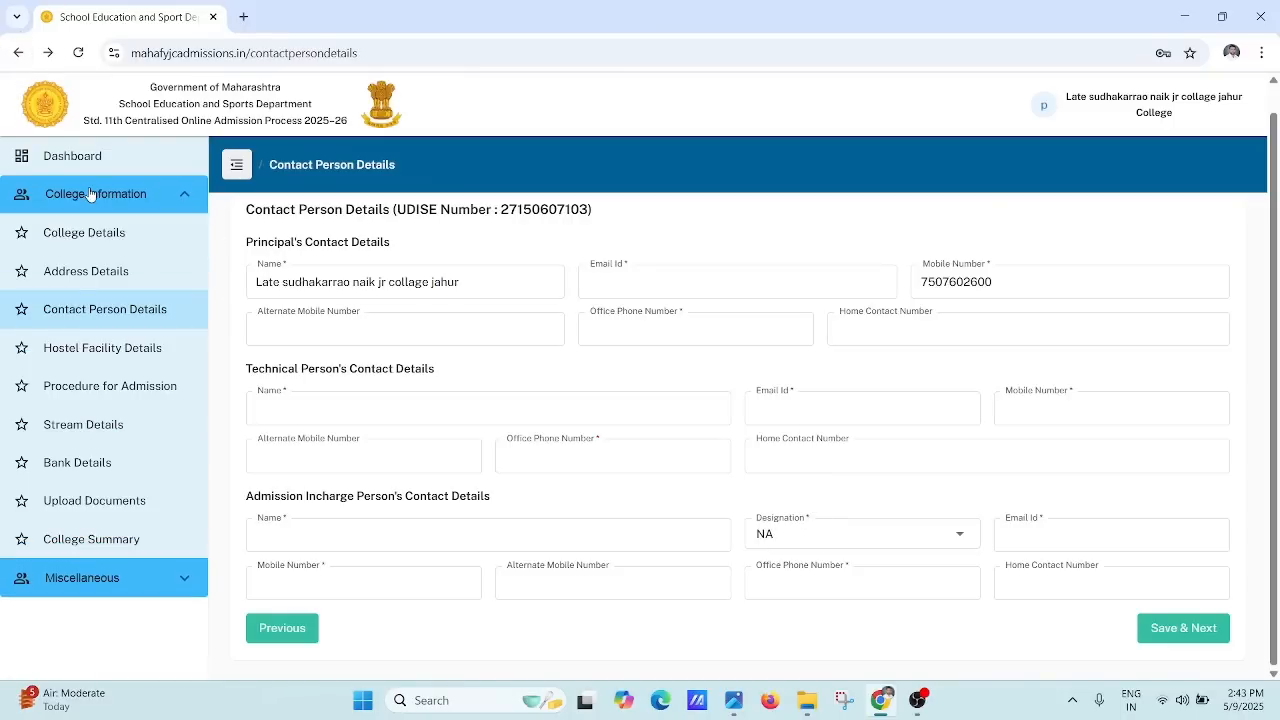
{"action": "left_click", "coordinate": [56, 359]}
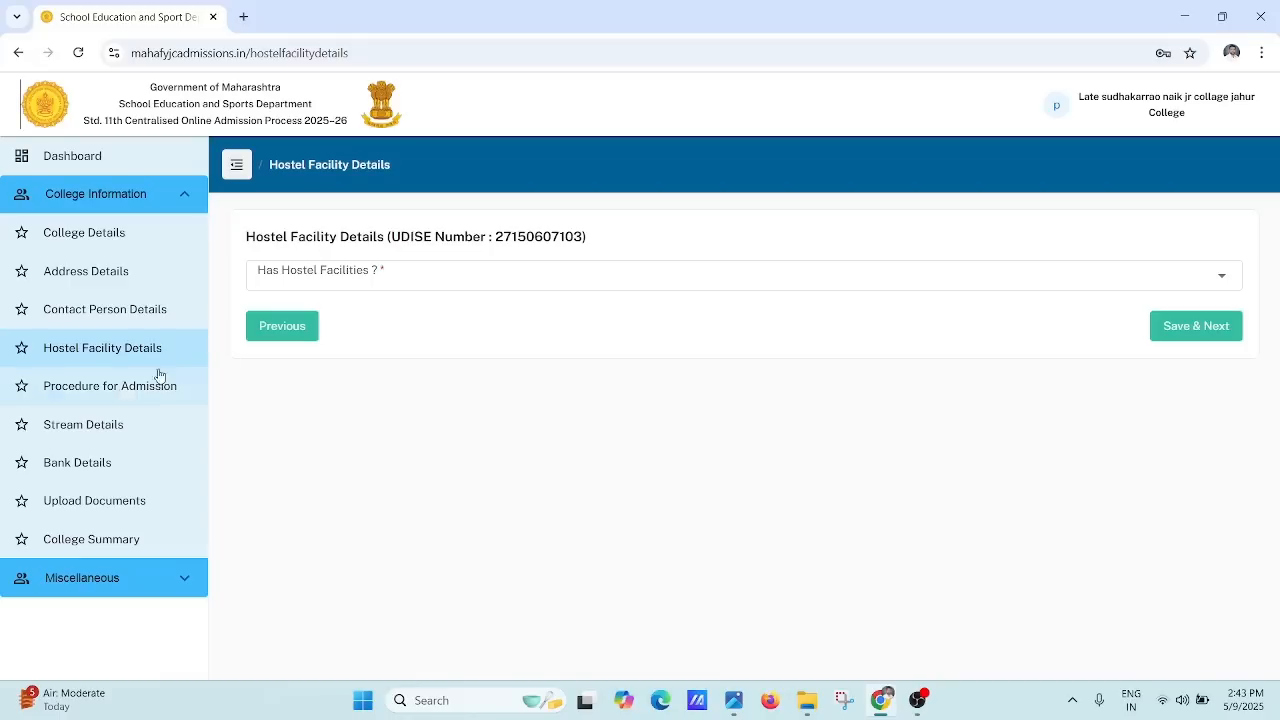
Step: Bring up Procedure for Admission and focus its admission procedure text box
{"action": "left_click", "coordinate": [111, 387]}
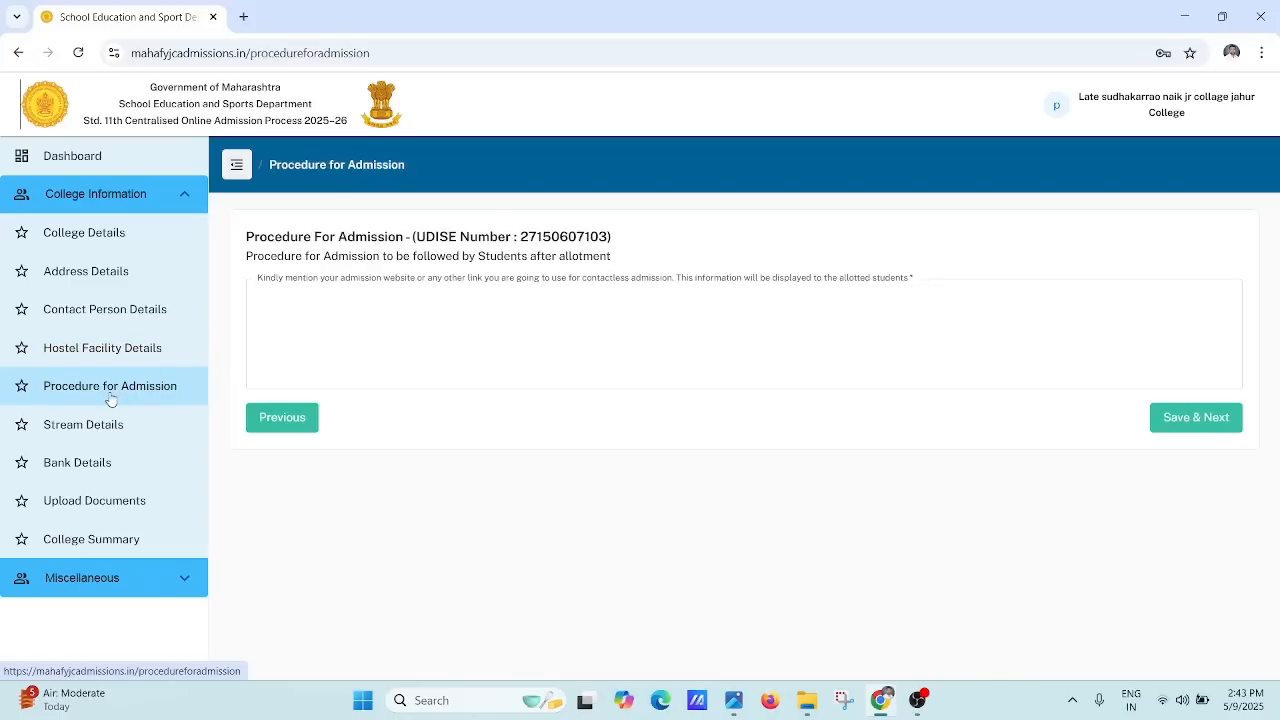
{"action": "left_click", "coordinate": [406, 323]}
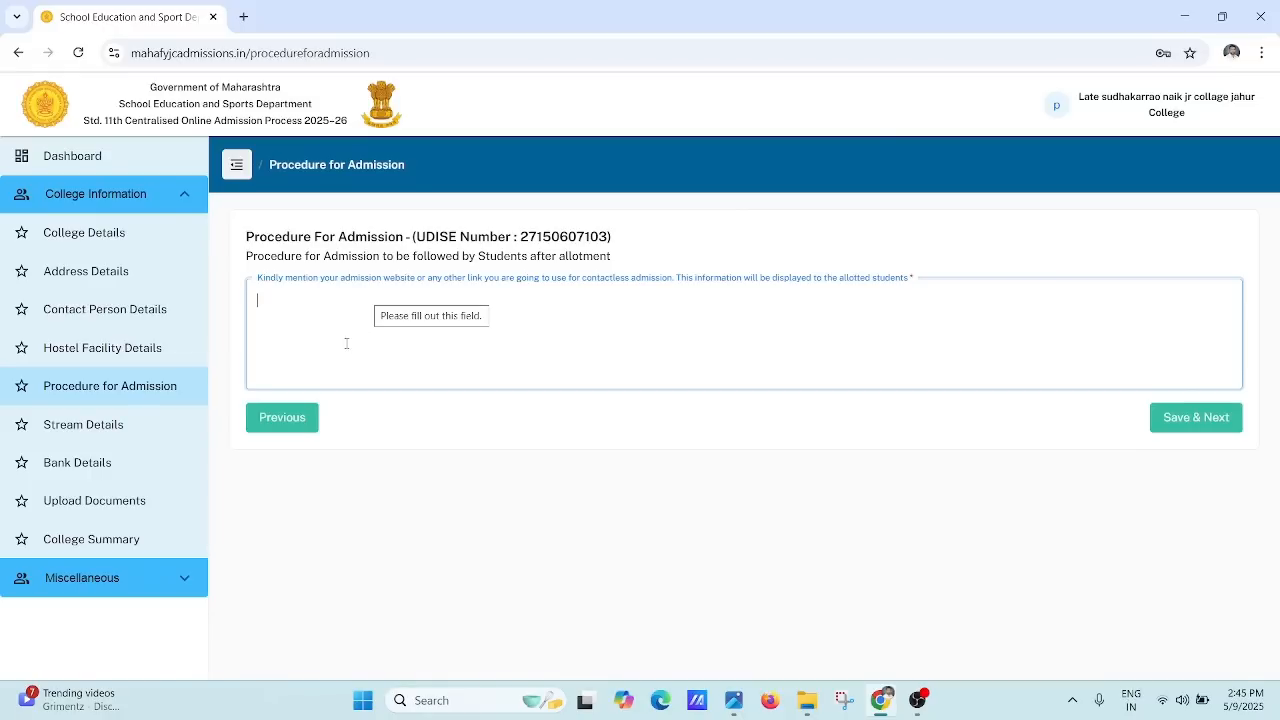
Step: Open the Stream Details page from the College Information sidebar
{"action": "left_click", "coordinate": [62, 430]}
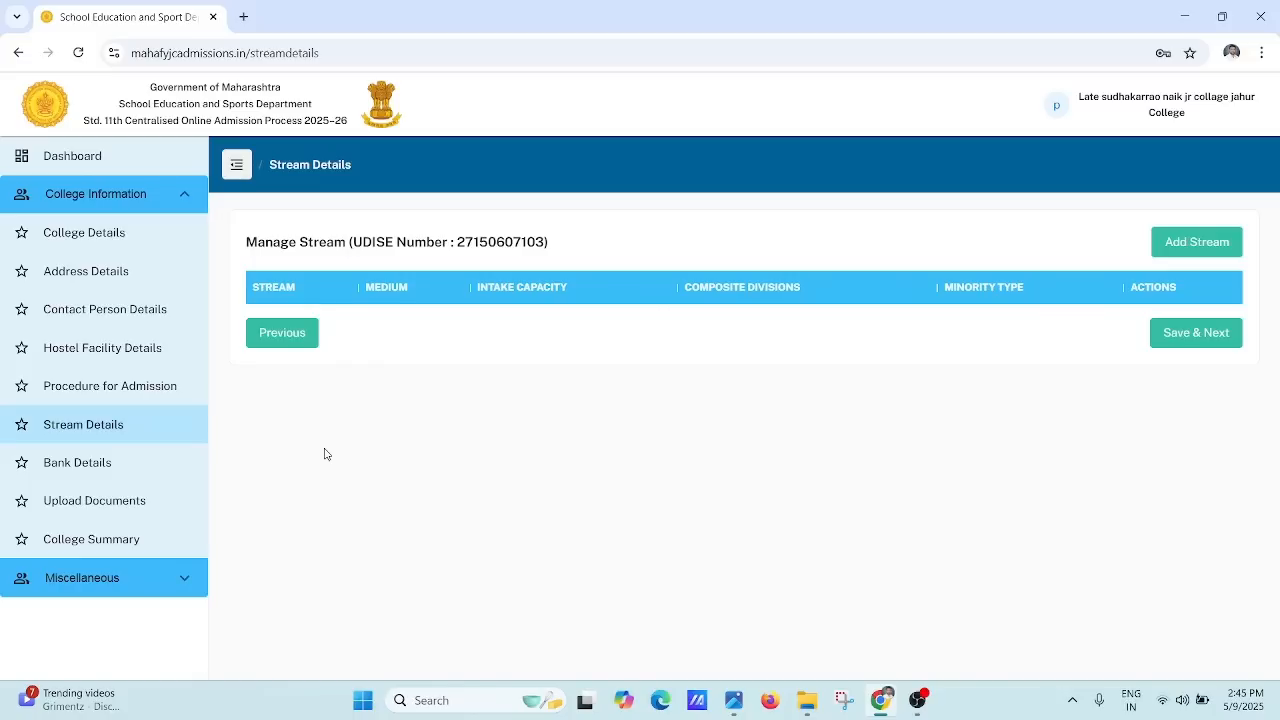
Step: Add a new stream and choose Arts from the Stream dropdown
{"action": "left_click", "coordinate": [1192, 243]}
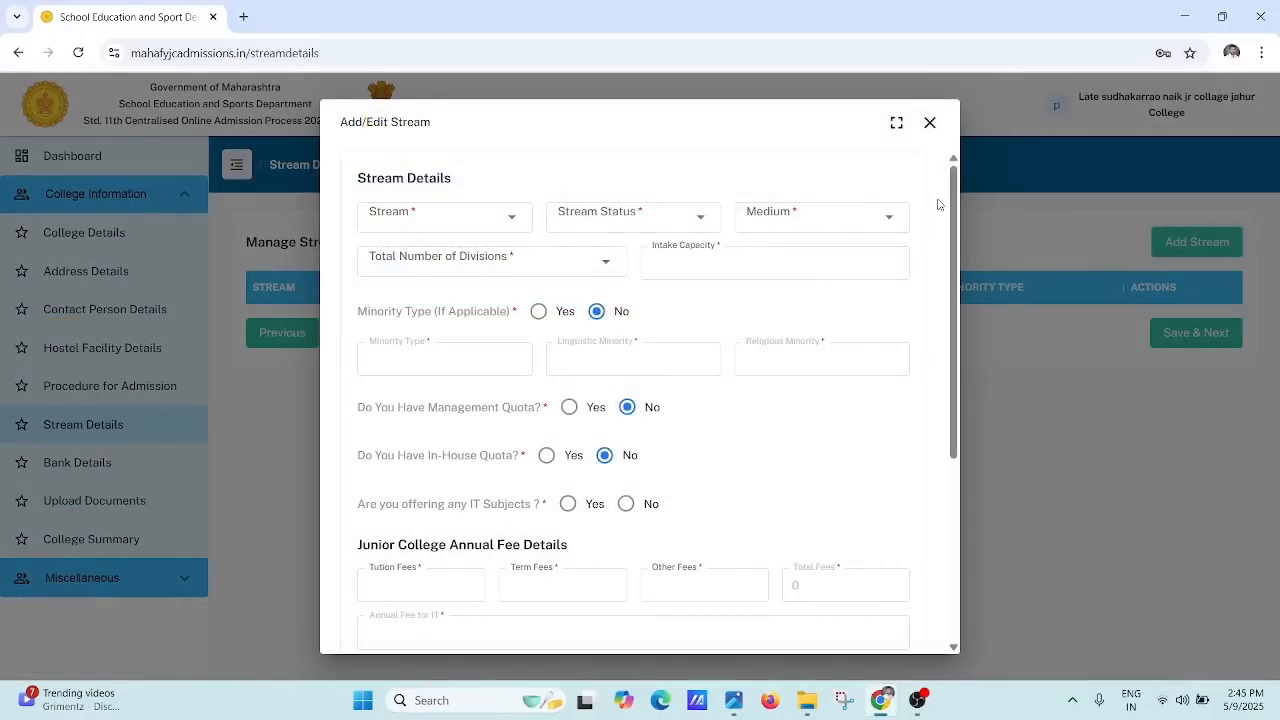
{"action": "left_click", "coordinate": [510, 221]}
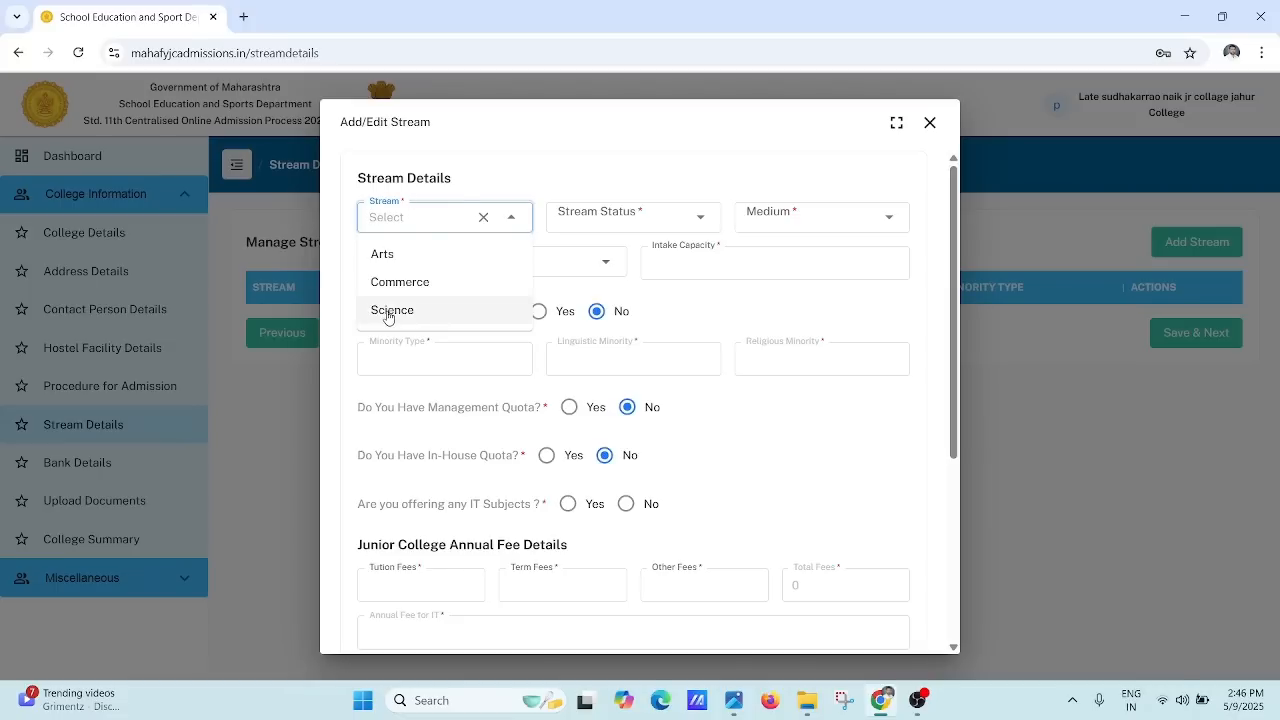
{"action": "left_click", "coordinate": [440, 212]}
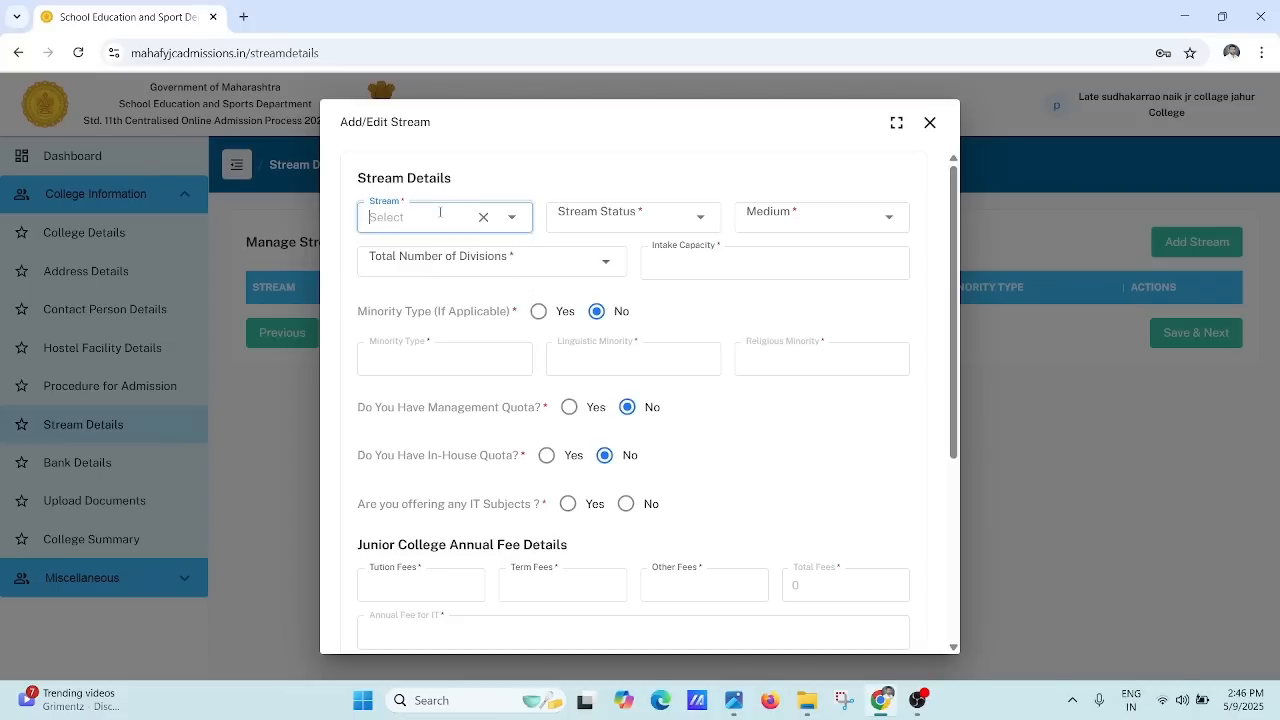
{"action": "left_click", "coordinate": [585, 220]}
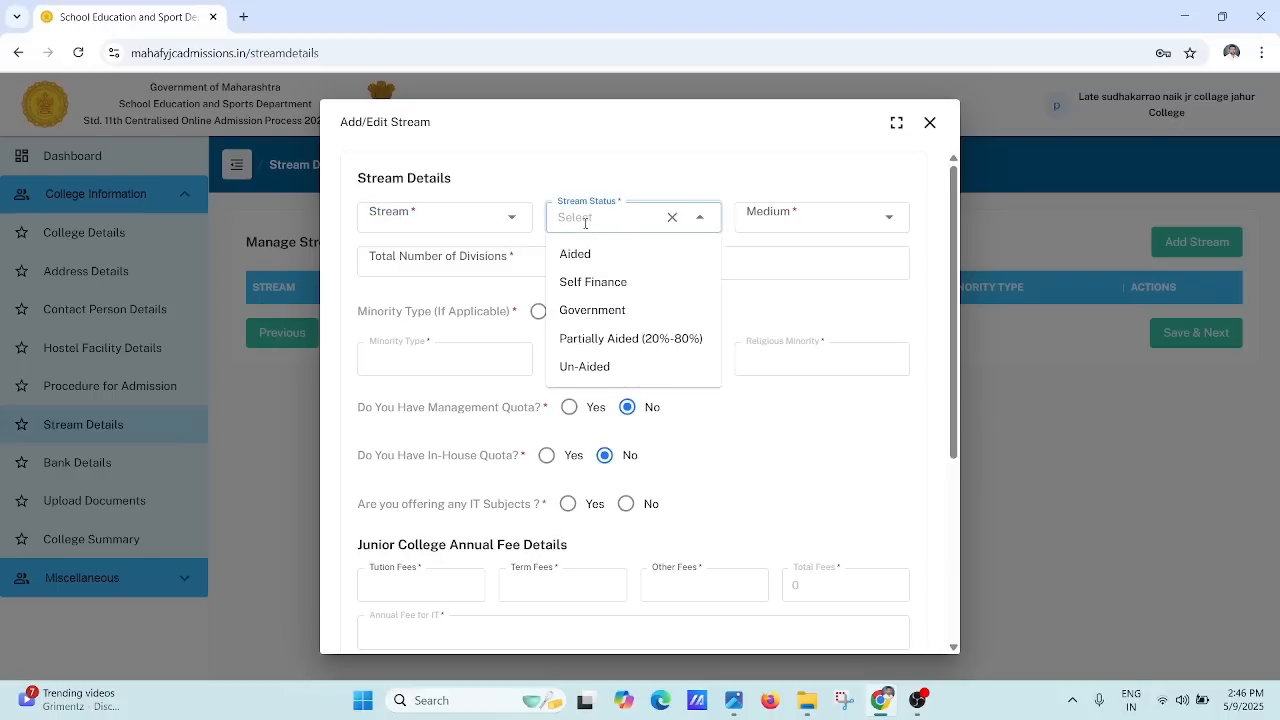
{"action": "left_click", "coordinate": [465, 210]}
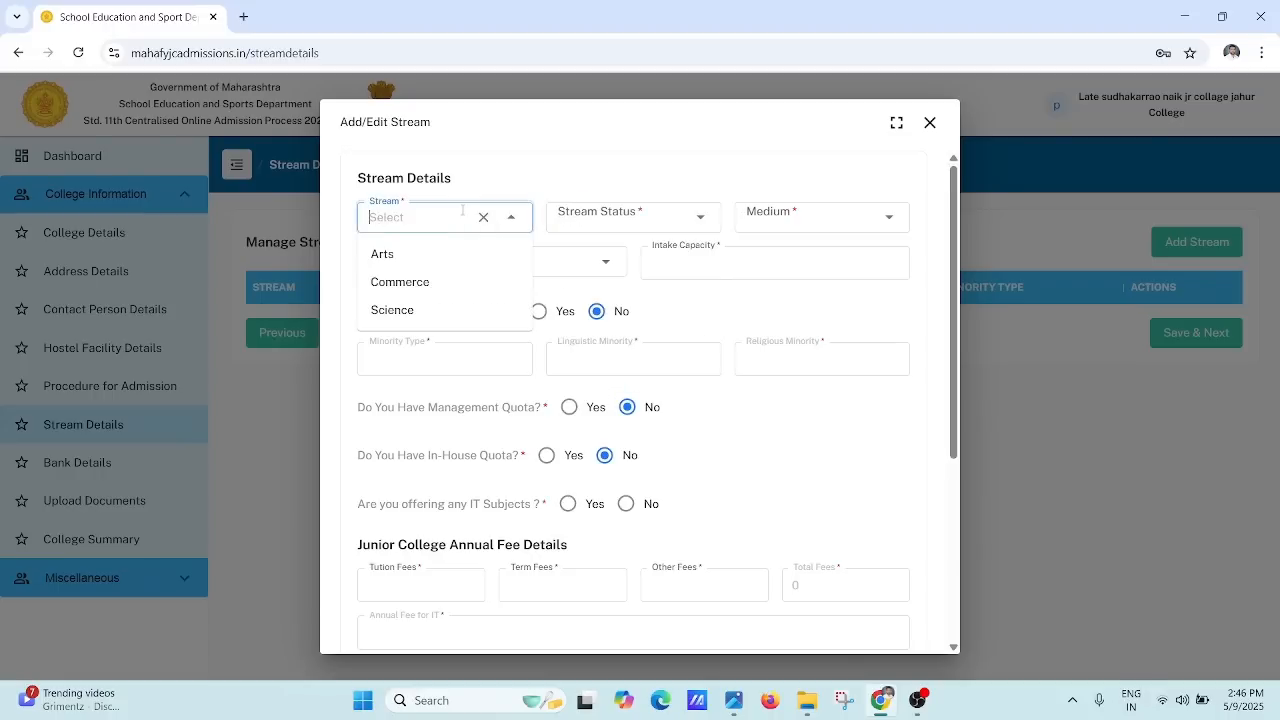
{"action": "left_click", "coordinate": [412, 253]}
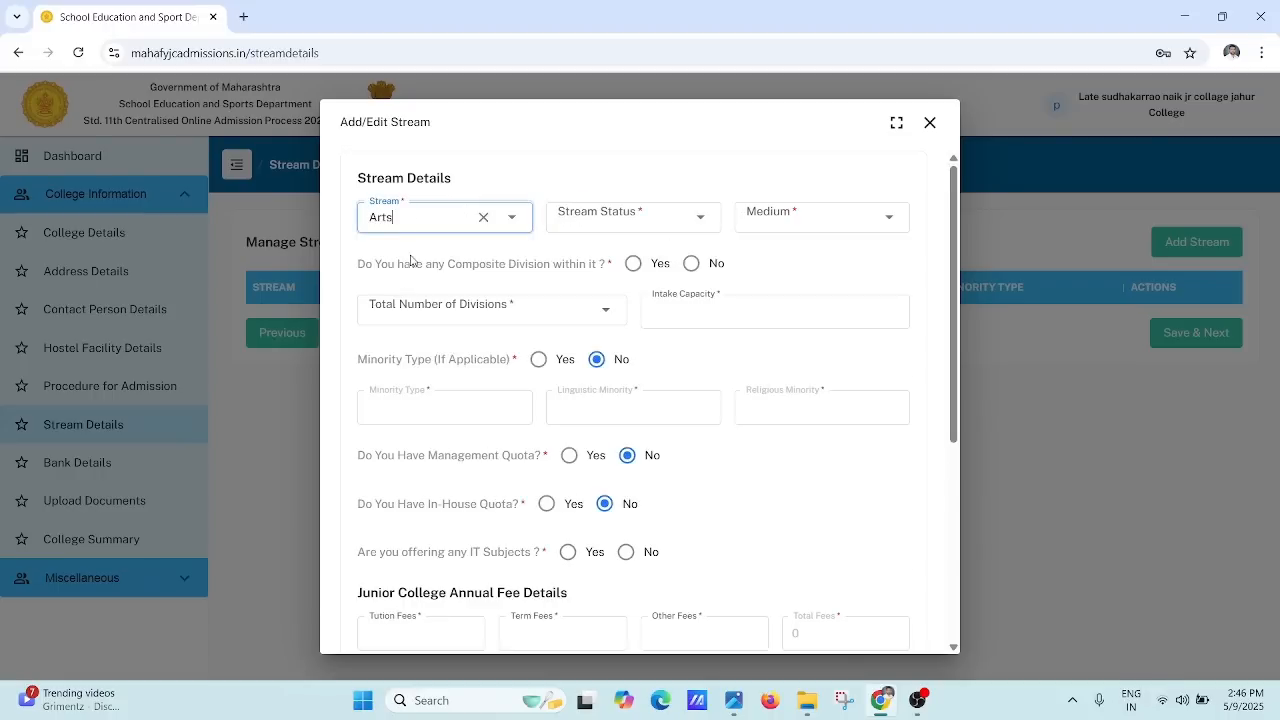
Step: Look over the status and medium lists, then set Composite Division to No
{"action": "left_click", "coordinate": [595, 229]}
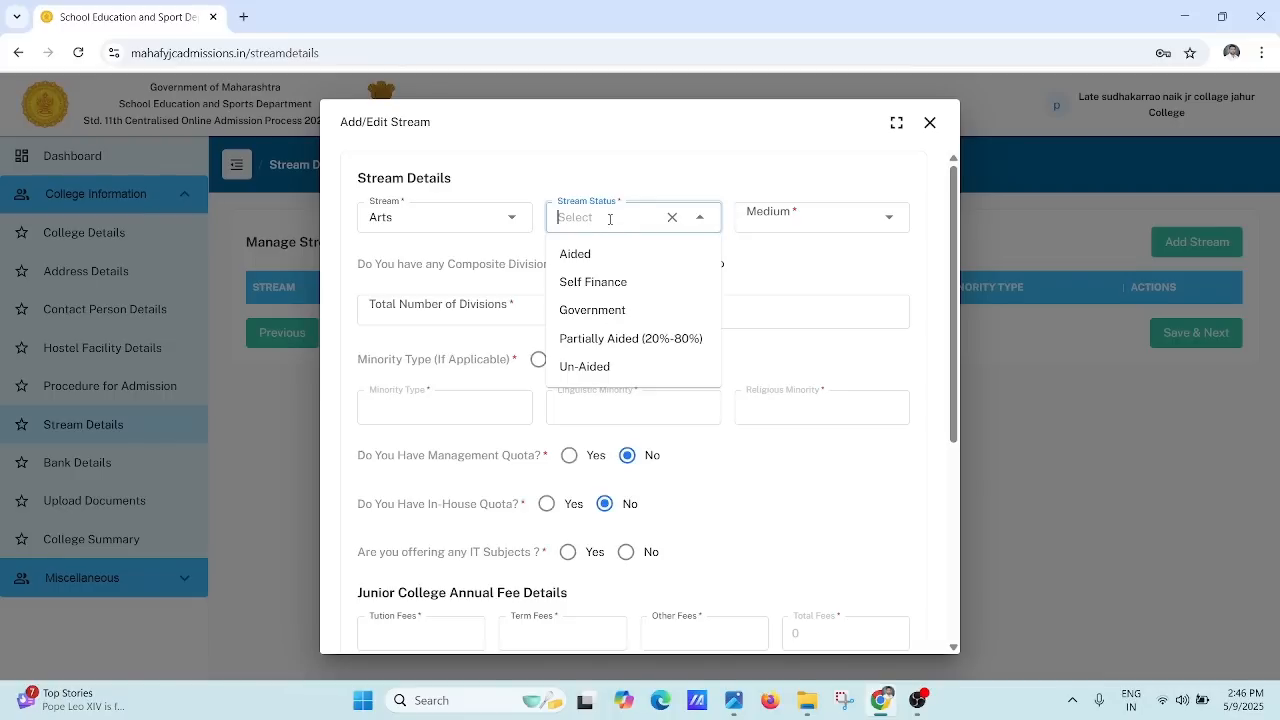
{"action": "left_click", "coordinate": [831, 212]}
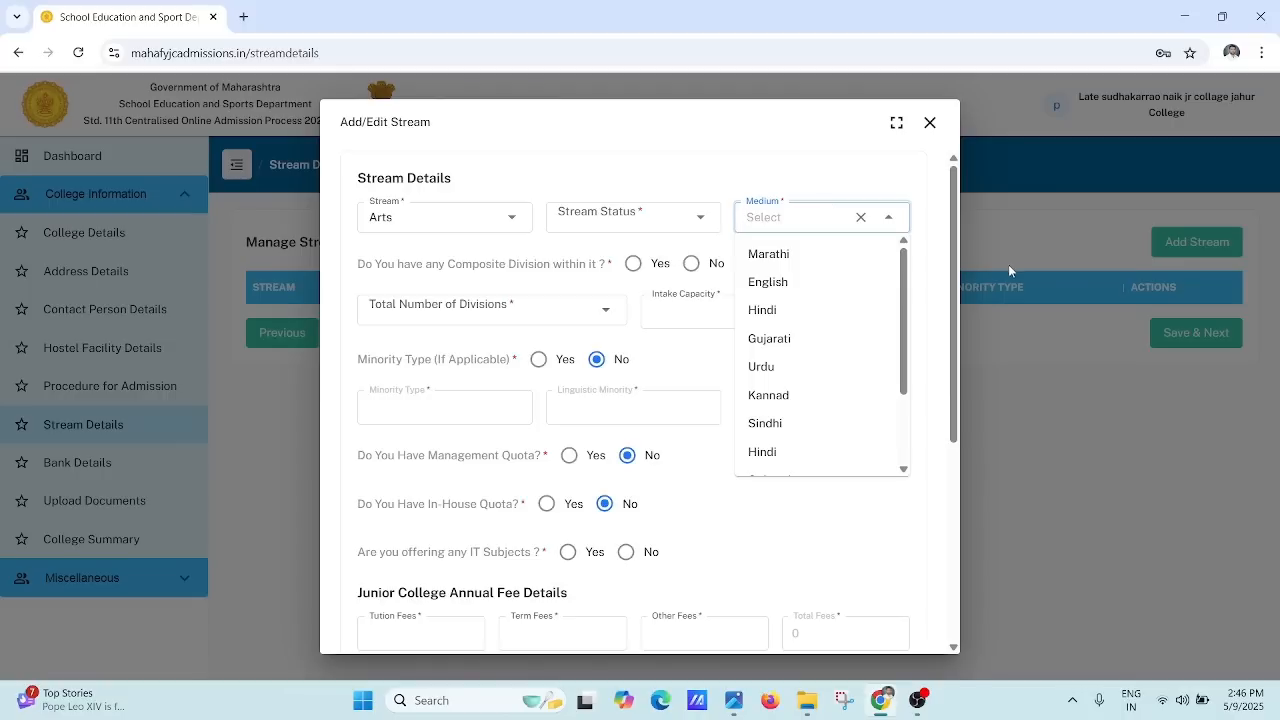
{"action": "mouse_move", "coordinate": [903, 271]}
{"action": "left_mouse_down"}
{"action": "mouse_move", "coordinate": [897, 362]}
{"action": "mouse_move", "coordinate": [908, 258]}
{"action": "left_mouse_up"}
{"action": "left_click", "coordinate": [532, 264]}
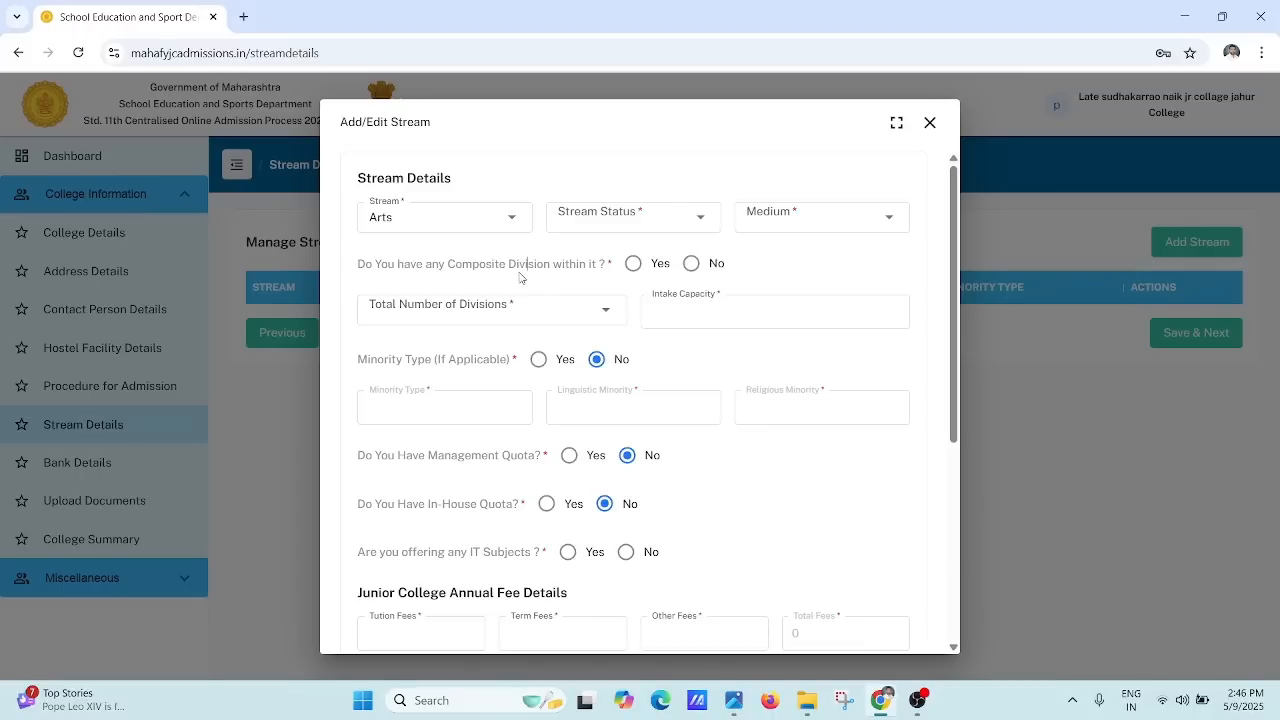
{"action": "left_click", "coordinate": [632, 264]}
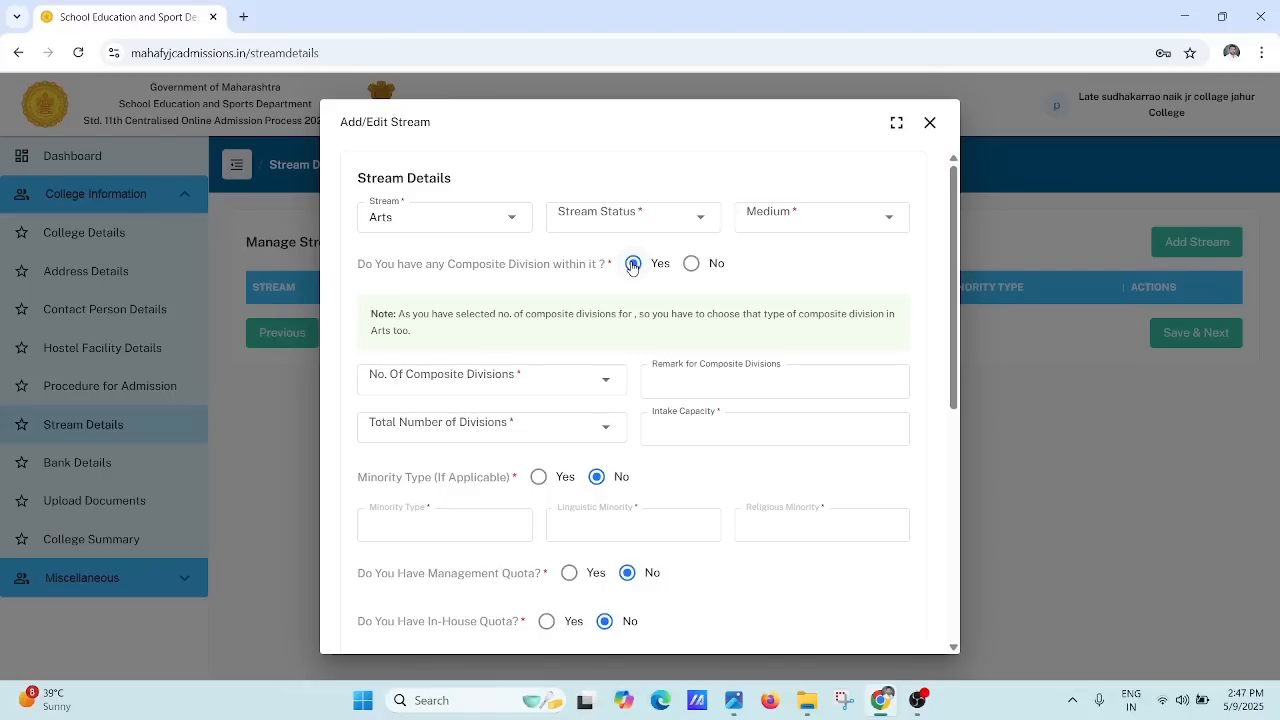
{"action": "left_click", "coordinate": [692, 264]}
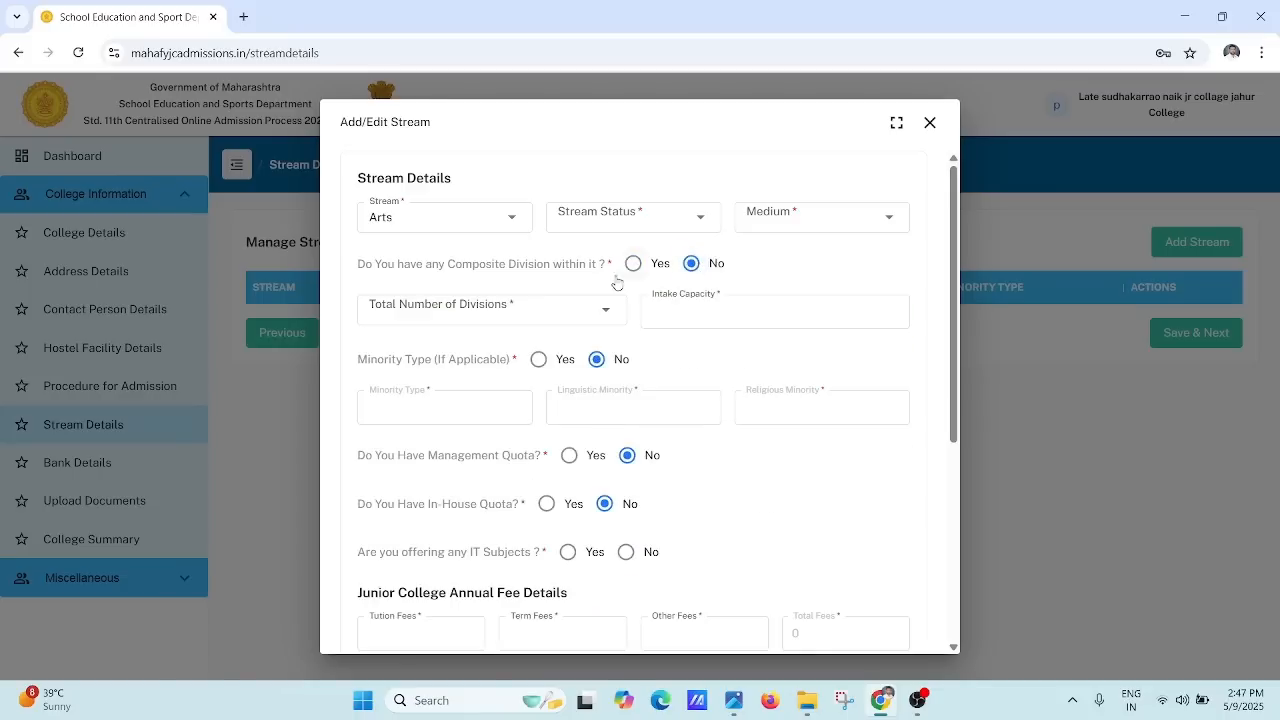
Step: Set Total Number of Divisions to 2 and move through Intake Capacity and Minority Type
{"action": "left_click", "coordinate": [510, 311]}
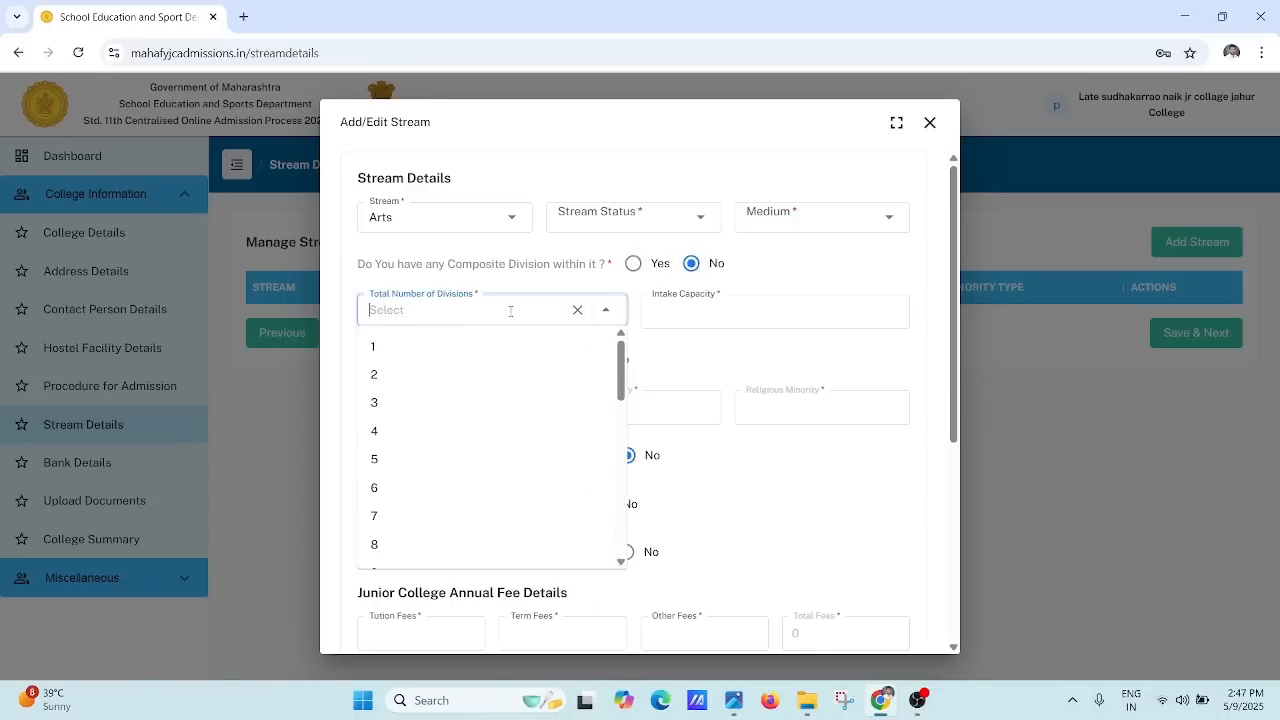
{"action": "left_click", "coordinate": [510, 312]}
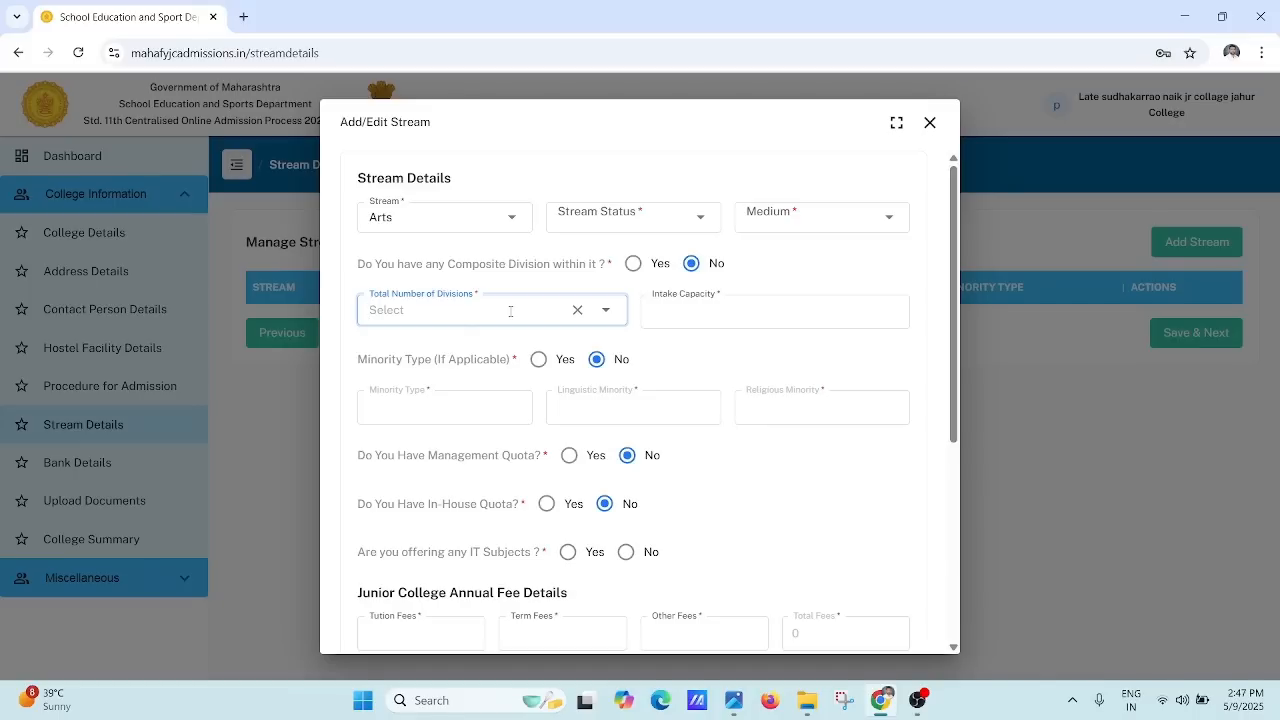
{"action": "left_click", "coordinate": [510, 311]}
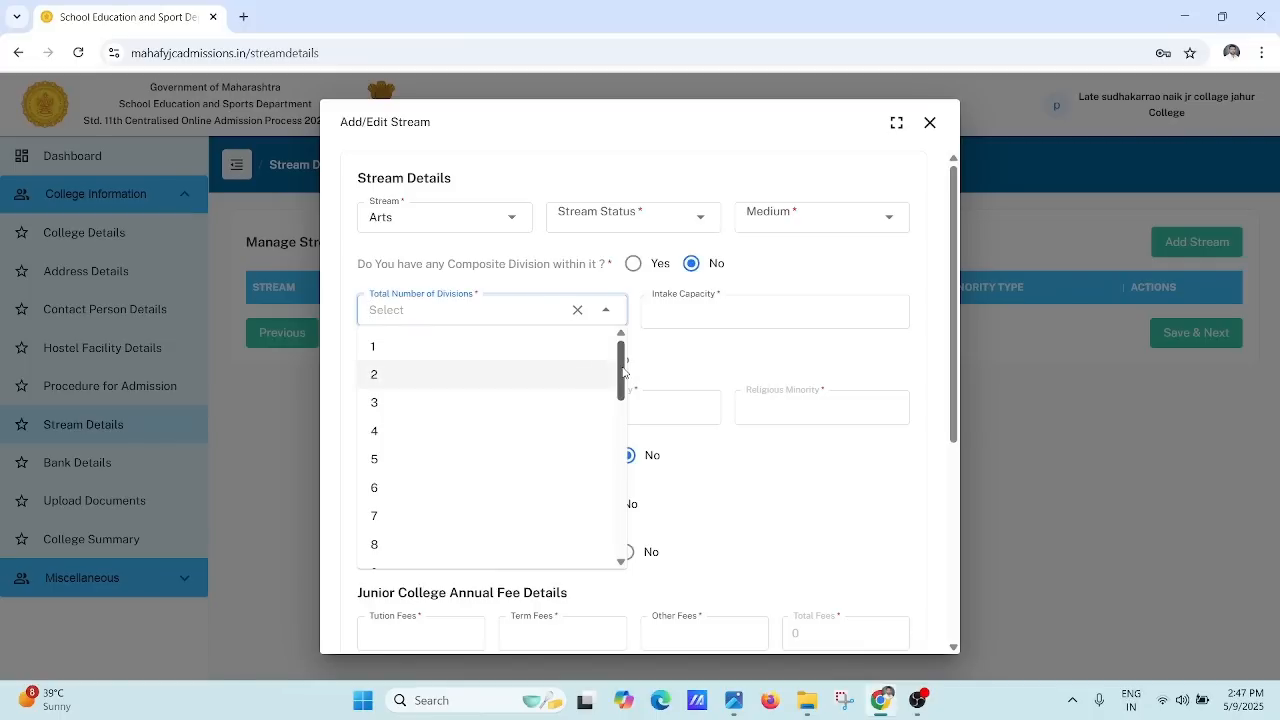
{"action": "left_click_drag", "start_coordinate": [622, 372], "coordinate": [609, 548]}
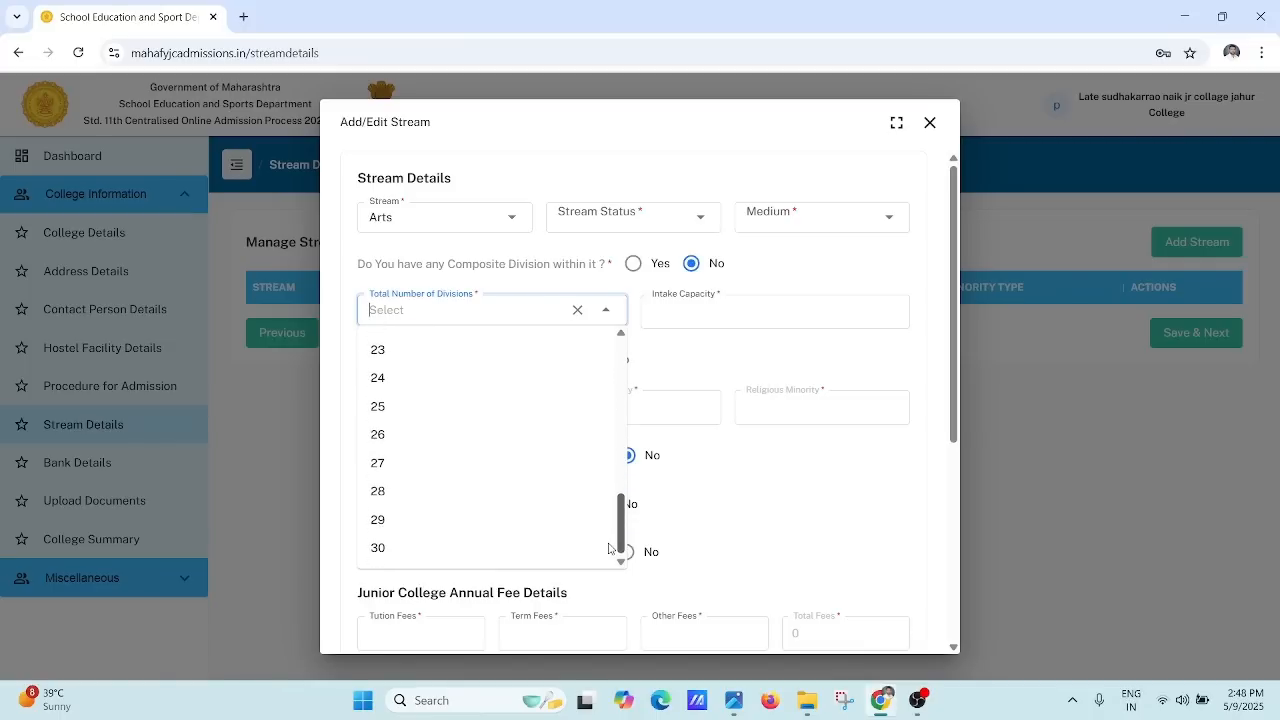
{"action": "scroll", "coordinate": [609, 548], "scroll_direction": "up", "scroll_amount": 6}
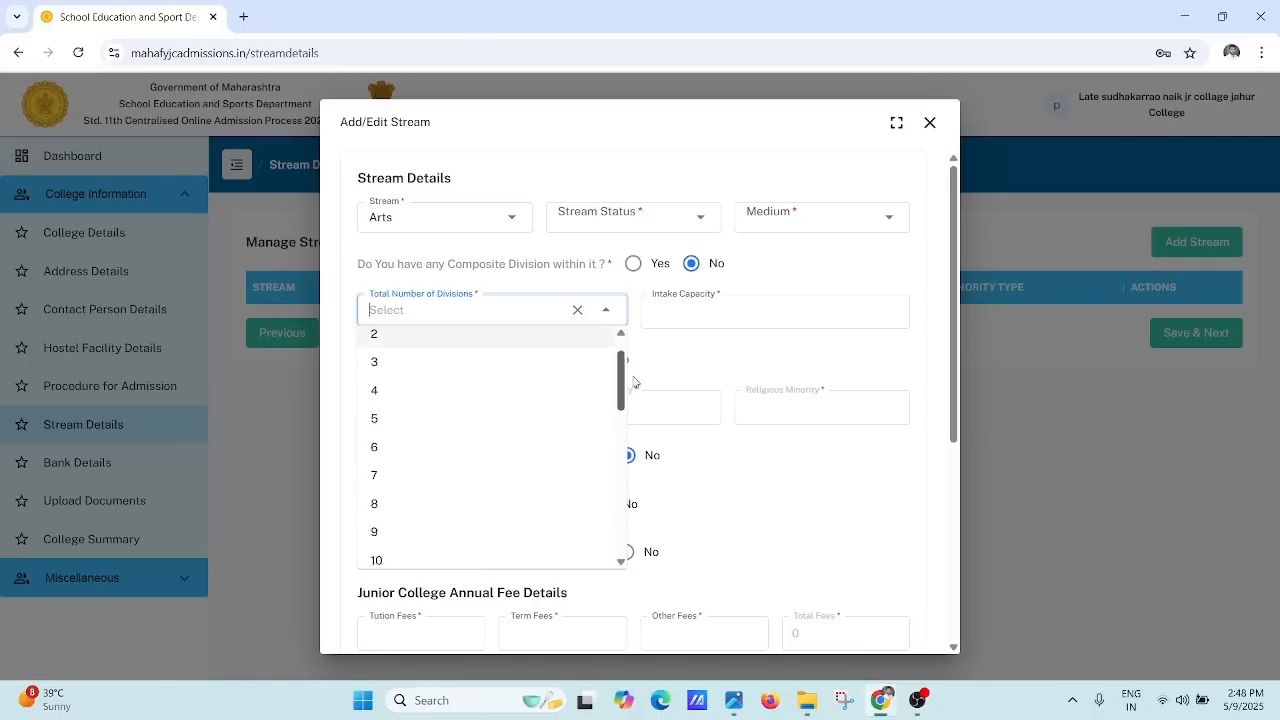
{"action": "left_click", "coordinate": [487, 300]}
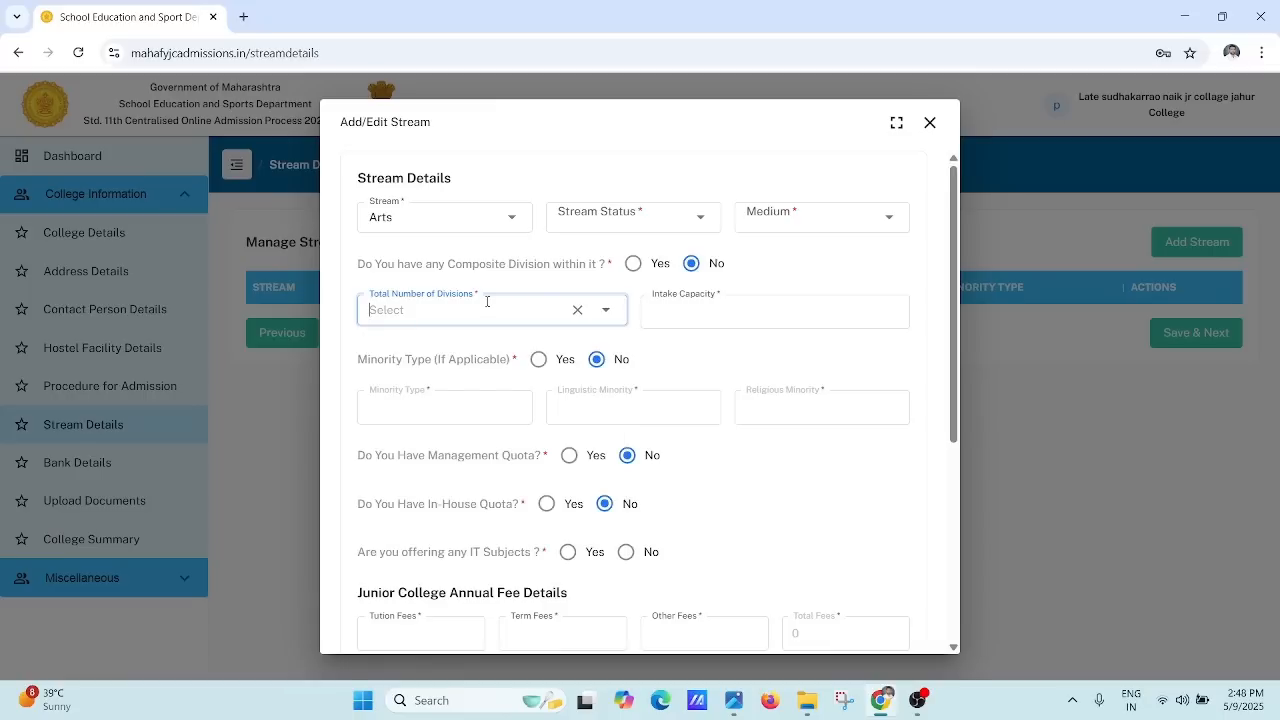
{"action": "left_click", "coordinate": [713, 310]}
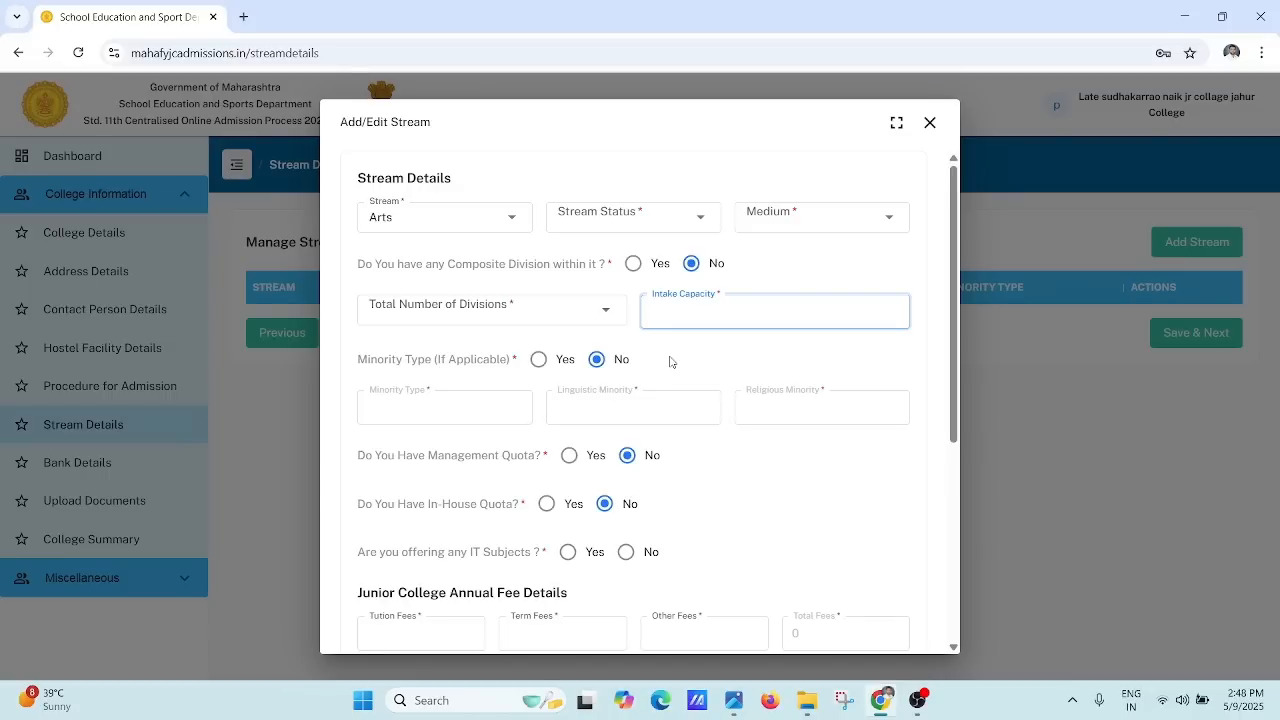
{"action": "left_click", "coordinate": [492, 305]}
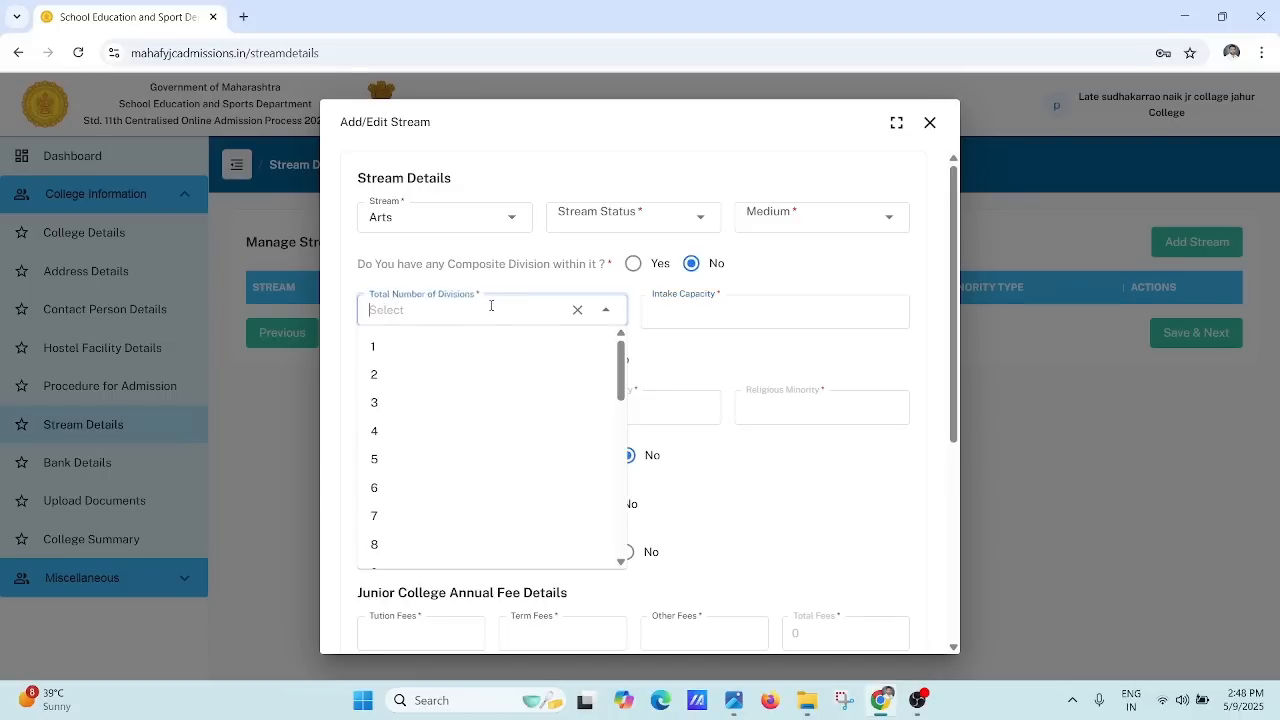
{"action": "left_click", "coordinate": [422, 382]}
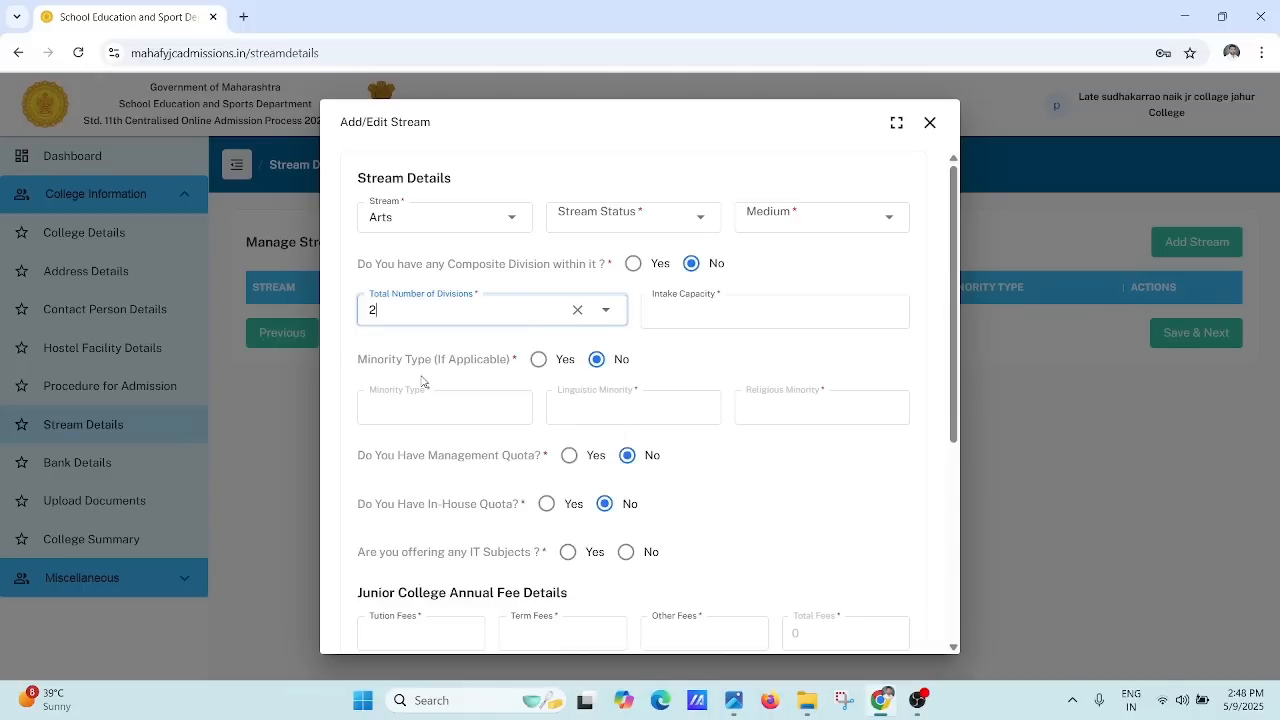
{"action": "left_click", "coordinate": [677, 321]}
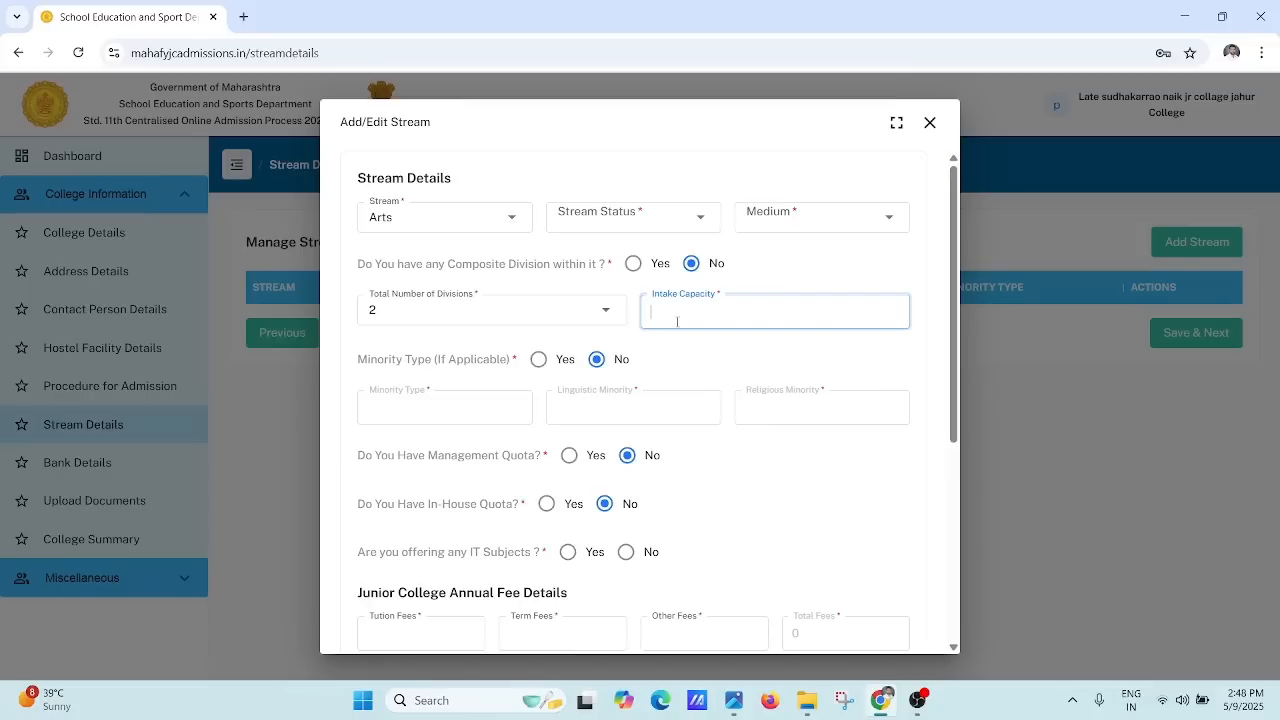
{"action": "left_click", "coordinate": [455, 403]}
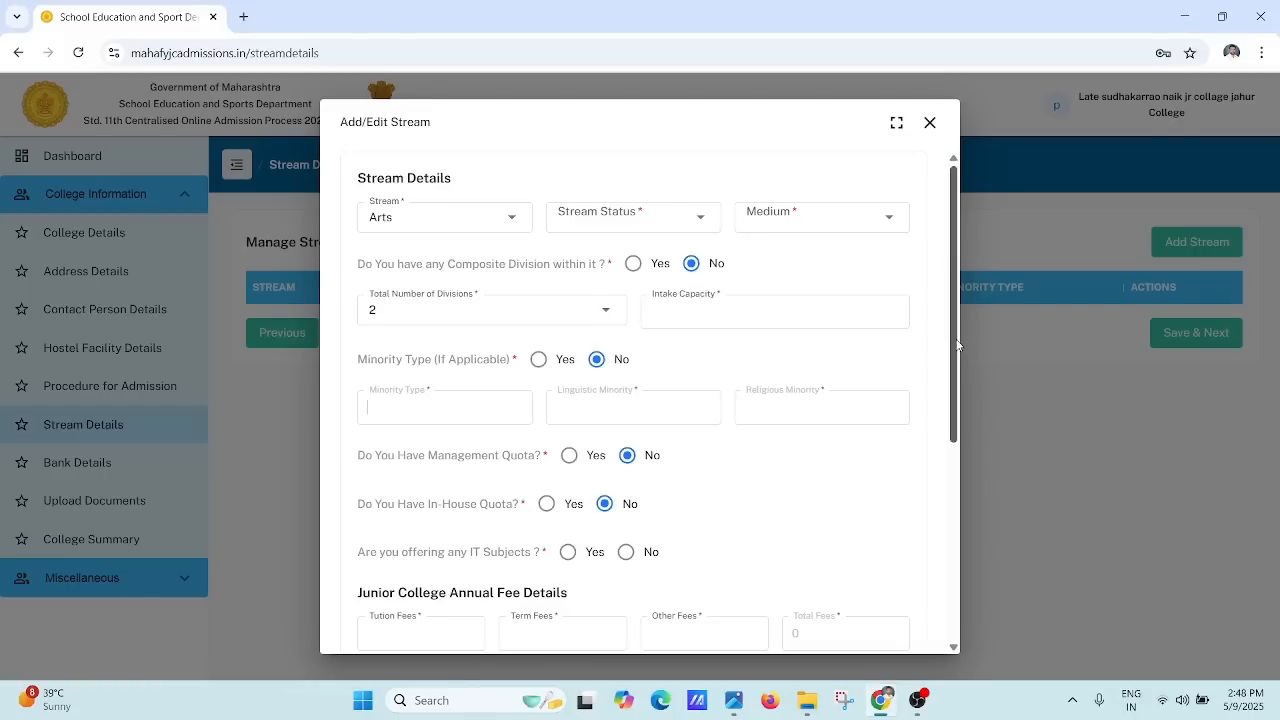
{"action": "scroll", "coordinate": [930, 413], "scroll_direction": "down", "scroll_amount": 2}
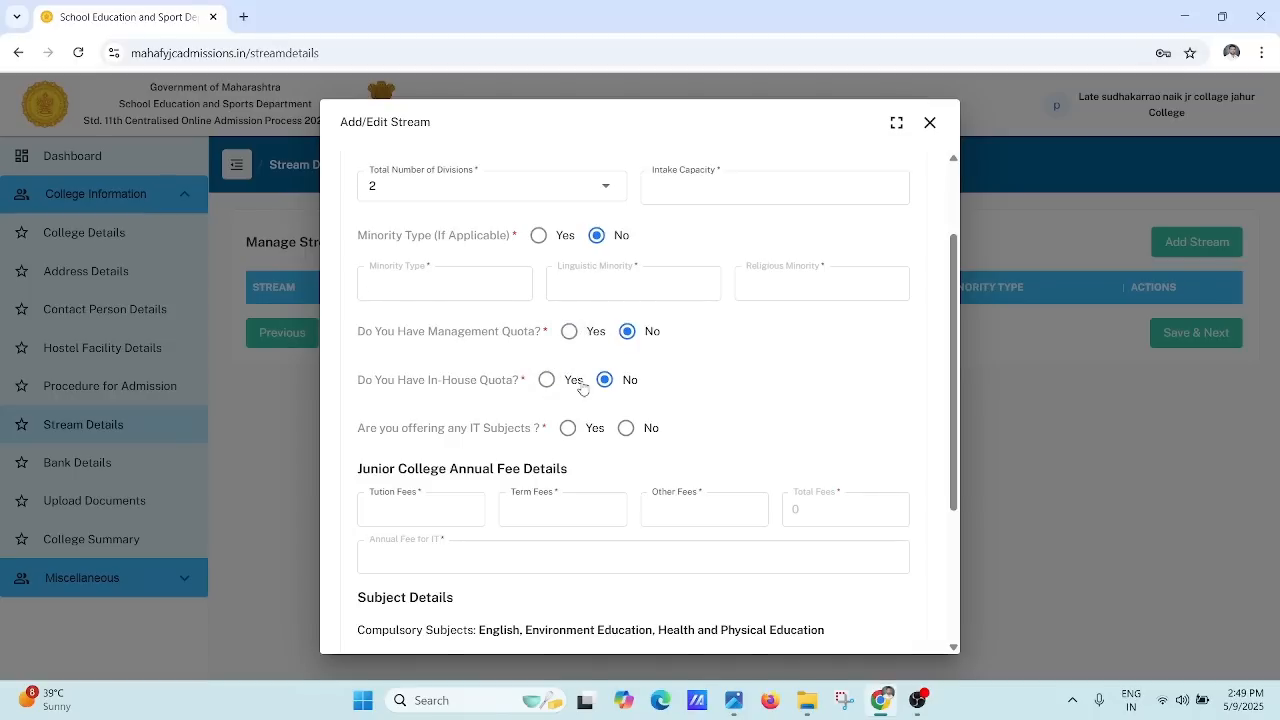
{"action": "left_click", "coordinate": [568, 433]}
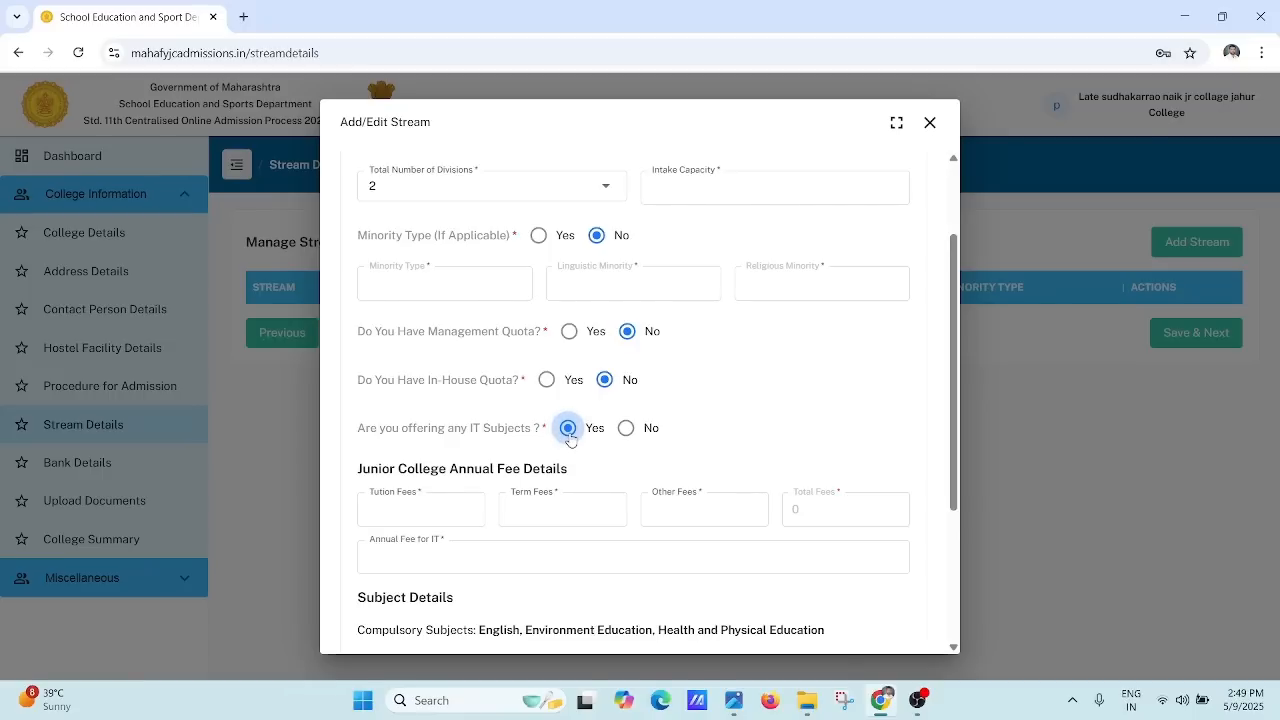
{"action": "left_click", "coordinate": [626, 432]}
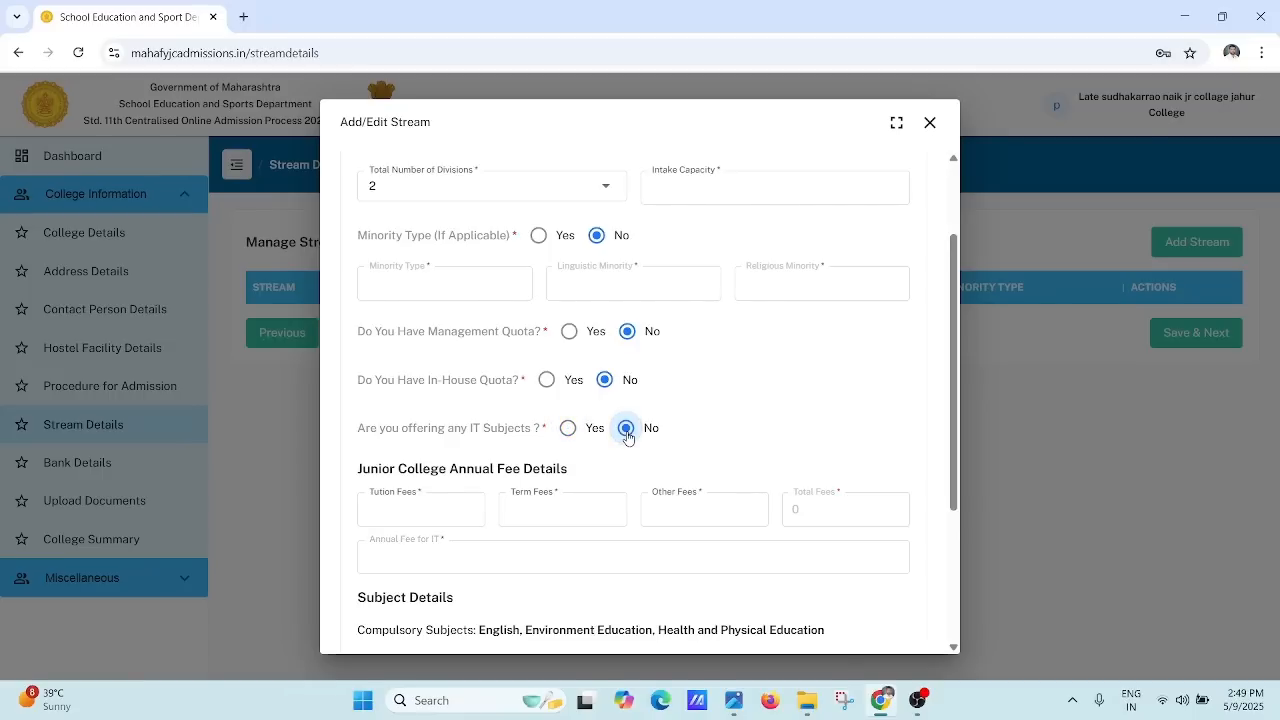
{"action": "left_click", "coordinate": [570, 432]}
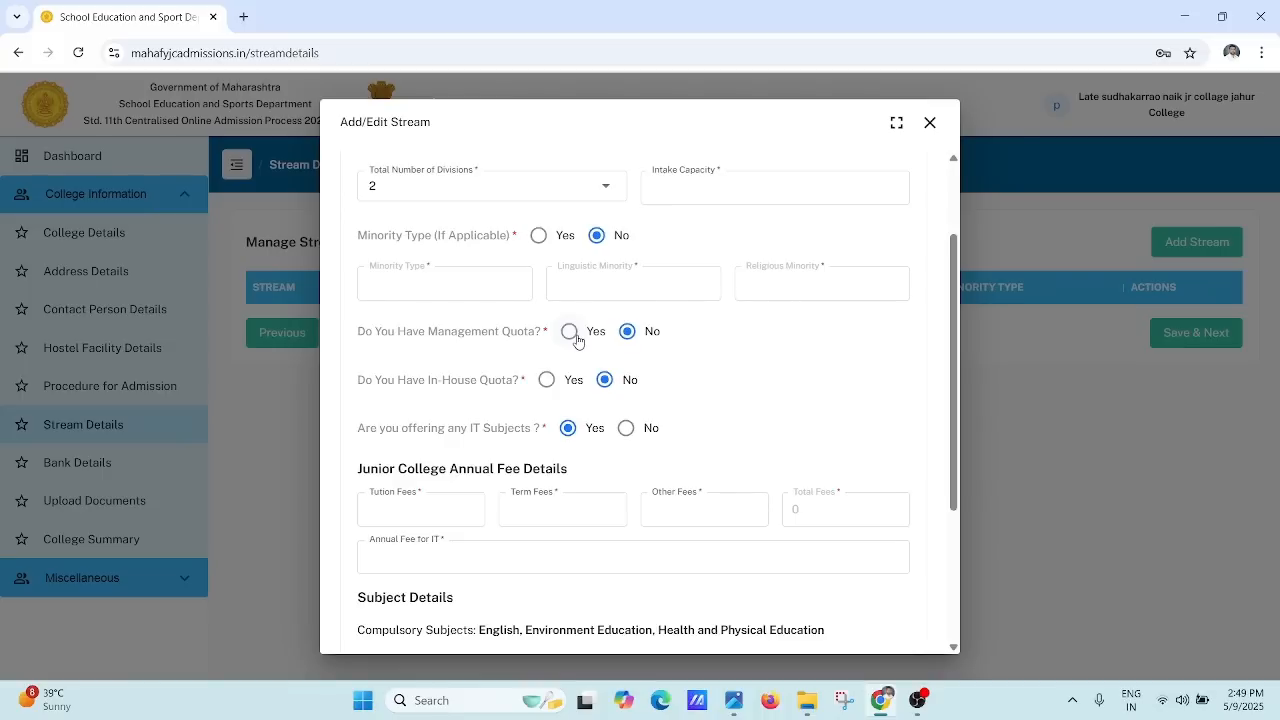
{"action": "left_click", "coordinate": [406, 506]}
{"action": "left_click", "coordinate": [547, 510]}
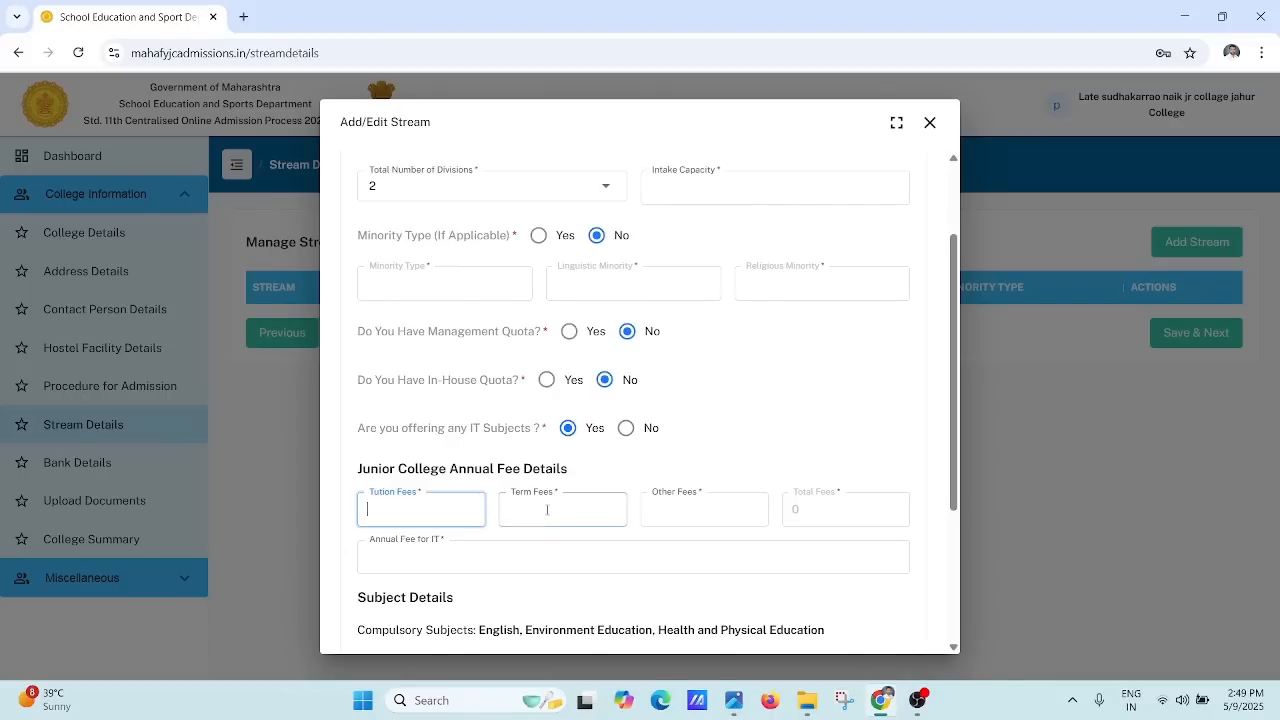
{"action": "left_click", "coordinate": [469, 559]}
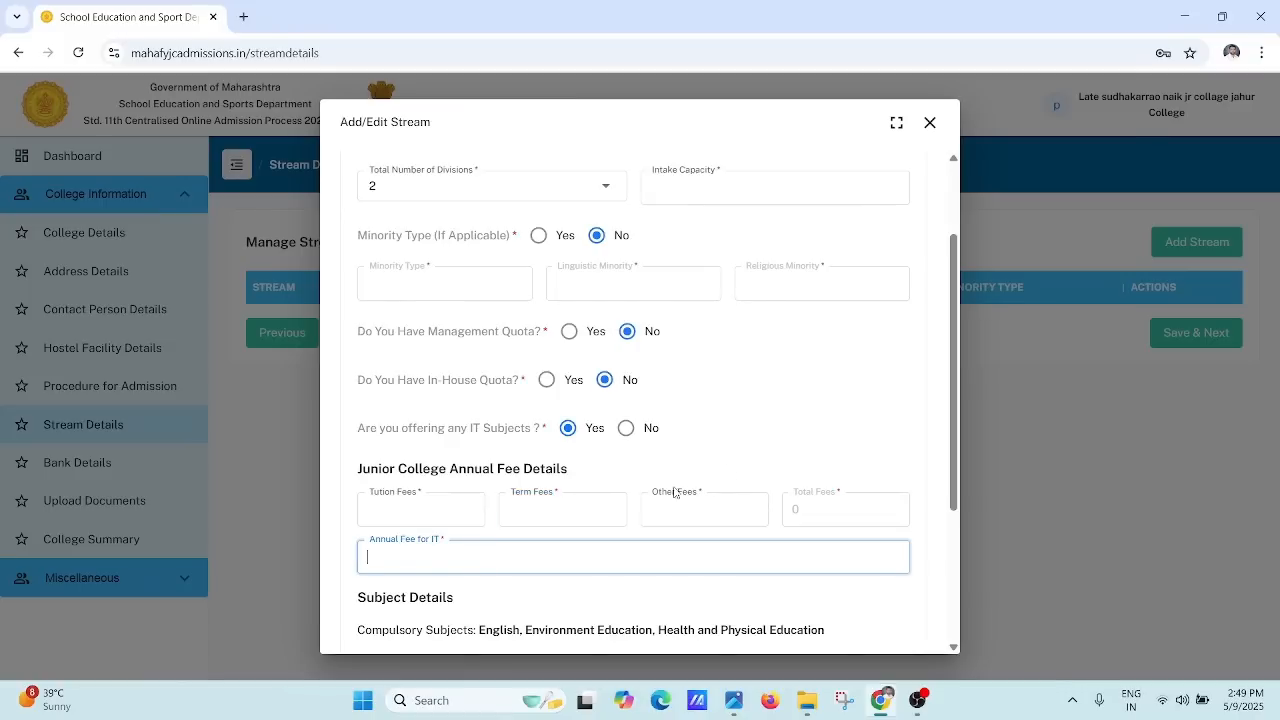
{"action": "left_click", "coordinate": [955, 407]}
{"action": "left_click_drag", "start_coordinate": [955, 407], "coordinate": [933, 501]}
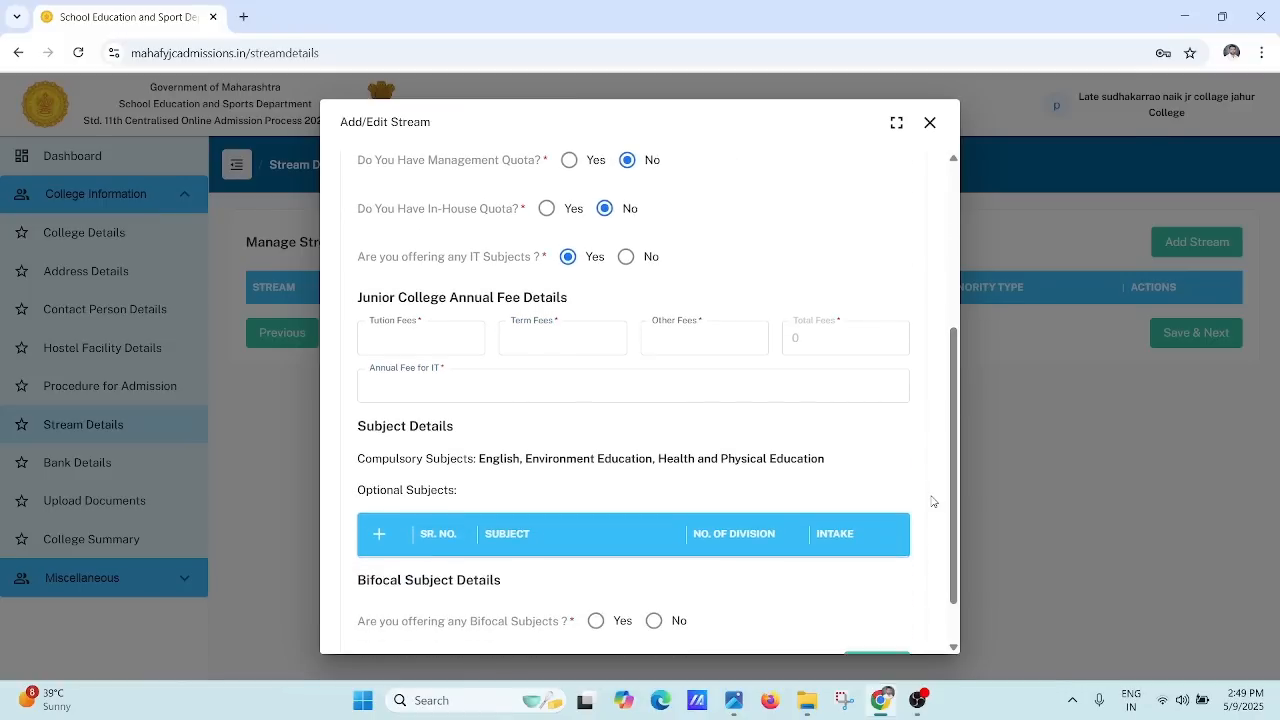
{"action": "left_click", "coordinate": [510, 386]}
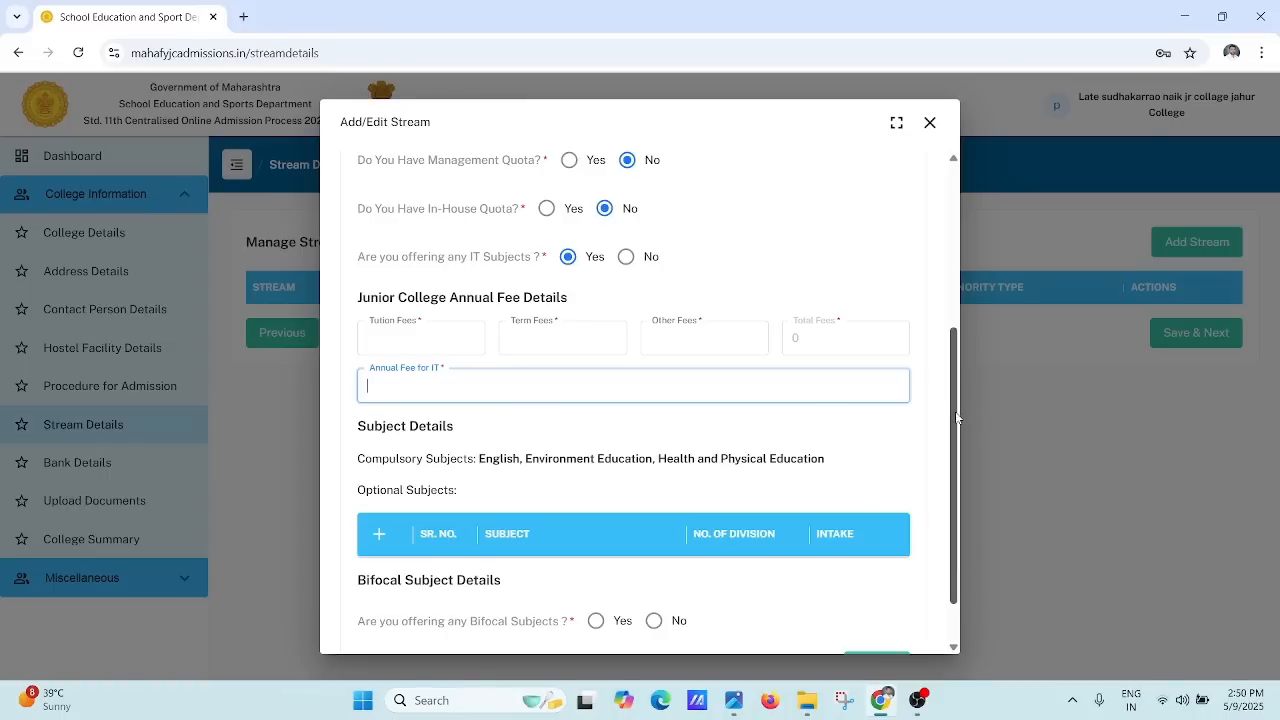
{"action": "left_click_drag", "start_coordinate": [955, 411], "coordinate": [942, 469]}
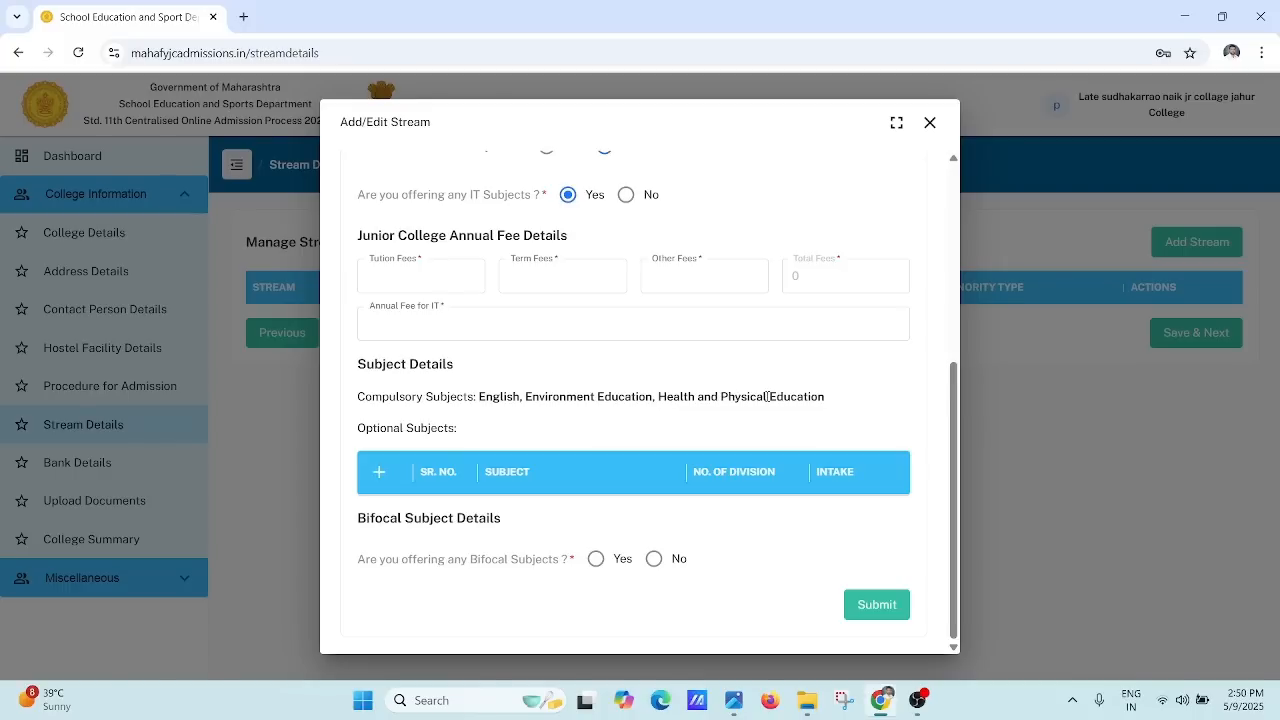
Step: Answer Yes to bifocal subjects and add a first optional-subject row
{"action": "left_click", "coordinate": [595, 560]}
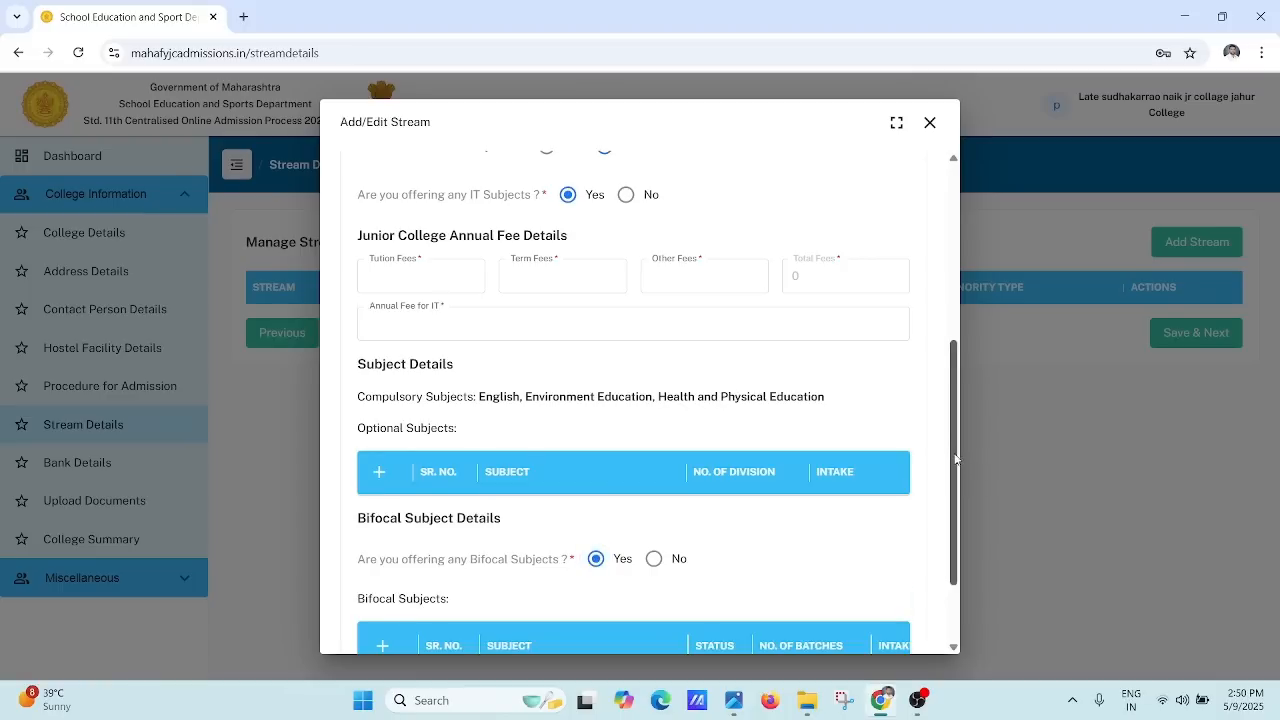
{"action": "scroll", "coordinate": [950, 537], "scroll_direction": "down", "scroll_amount": 2}
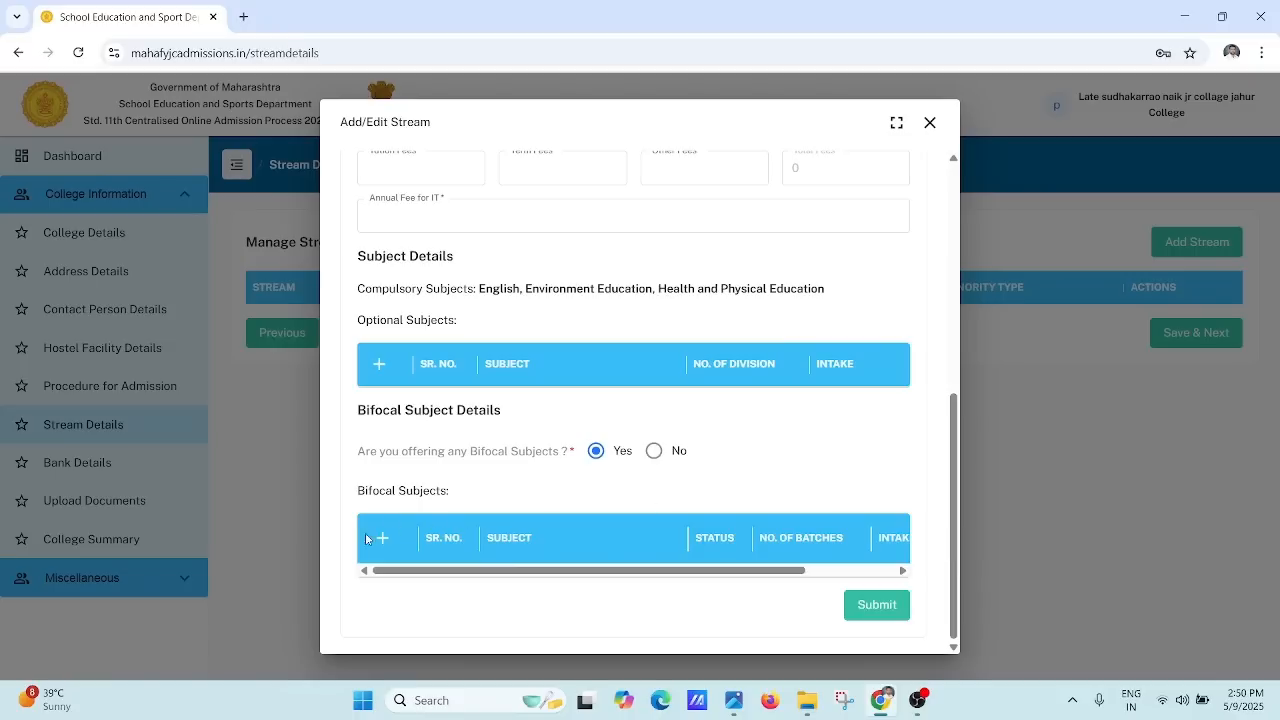
{"action": "left_click", "coordinate": [381, 364]}
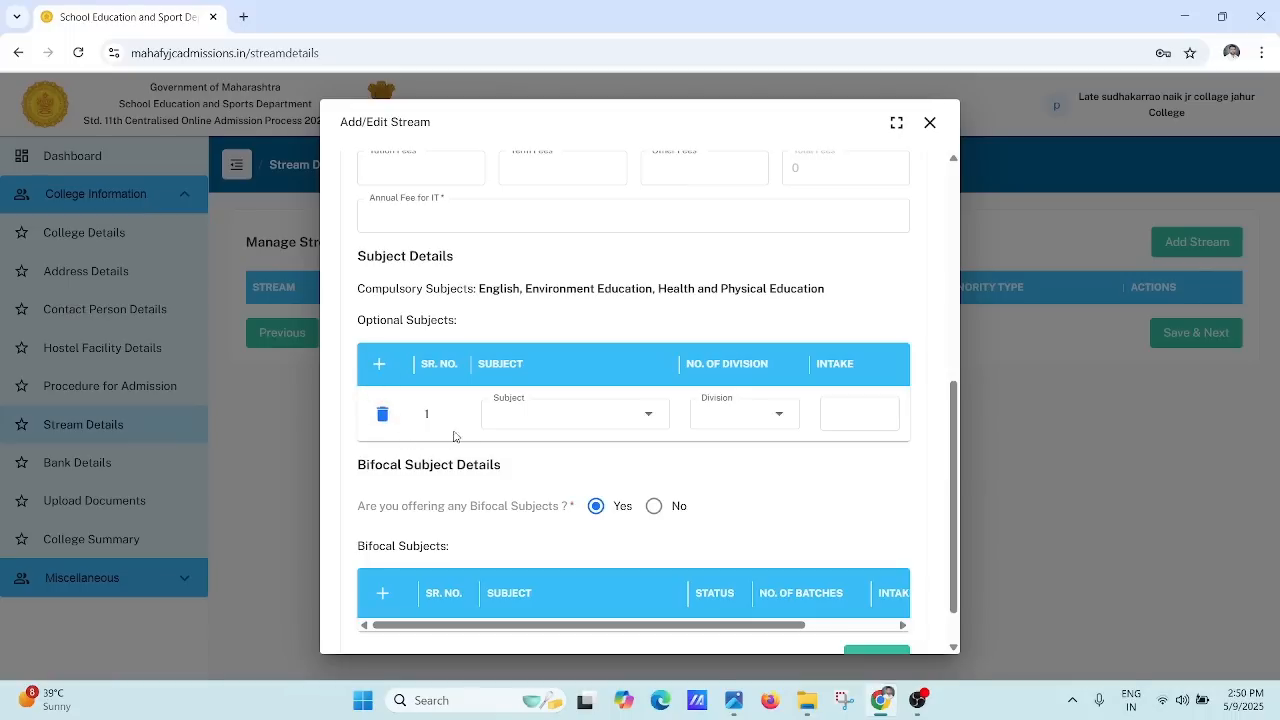
Step: Look over the optional row's Subject and division-count choices without picking any
{"action": "left_click", "coordinate": [530, 416]}
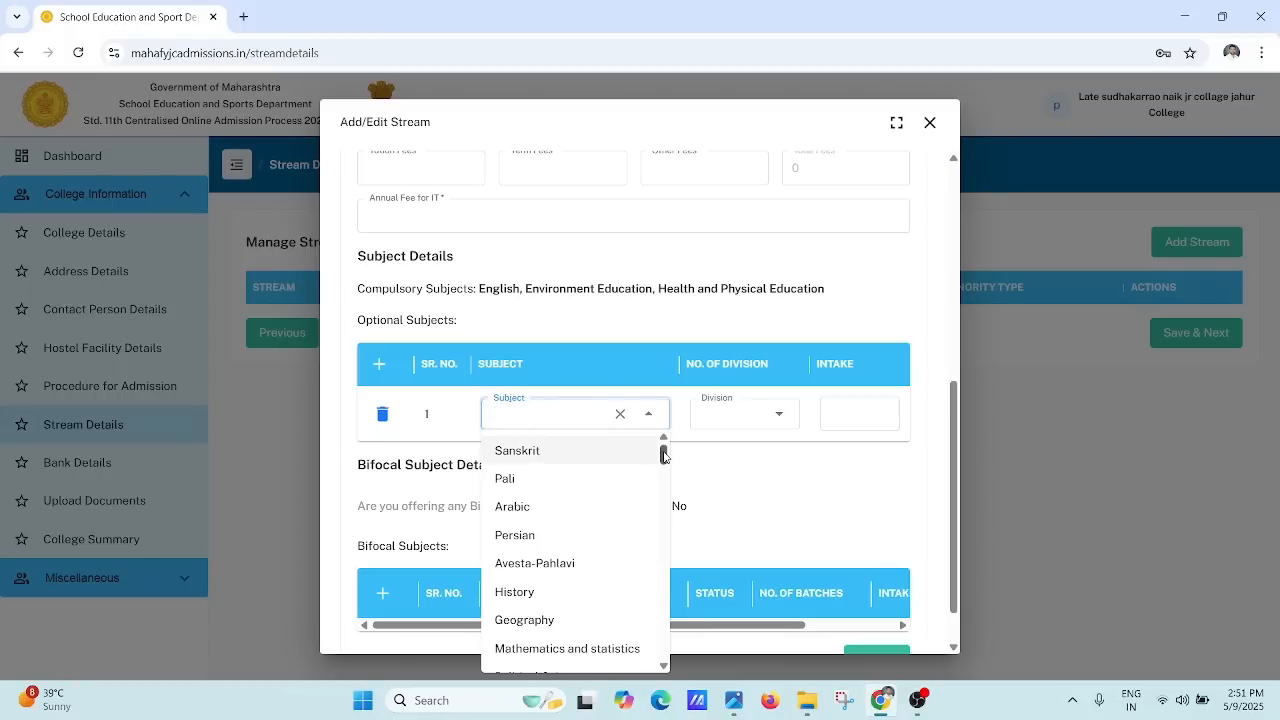
{"action": "mouse_move", "coordinate": [663, 453]}
{"action": "left_mouse_down"}
{"action": "mouse_move", "coordinate": [663, 606]}
{"action": "mouse_move", "coordinate": [663, 440]}
{"action": "left_mouse_up"}
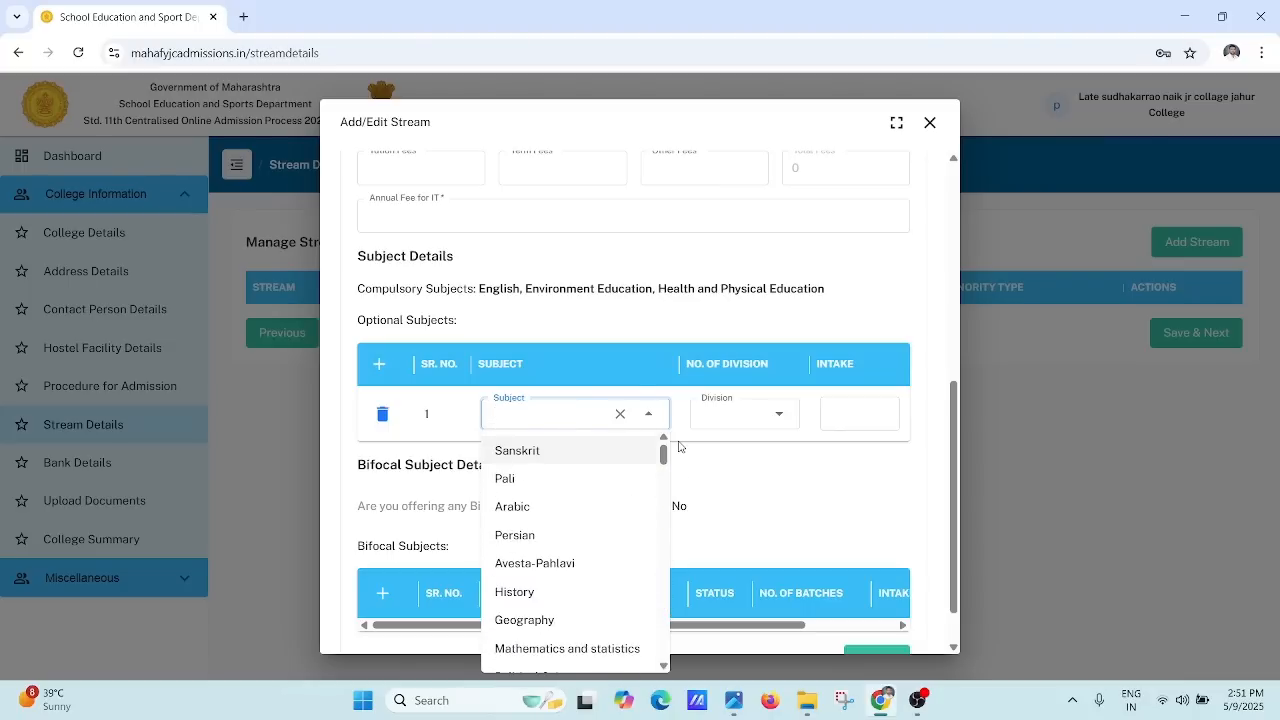
{"action": "left_click", "coordinate": [581, 406]}
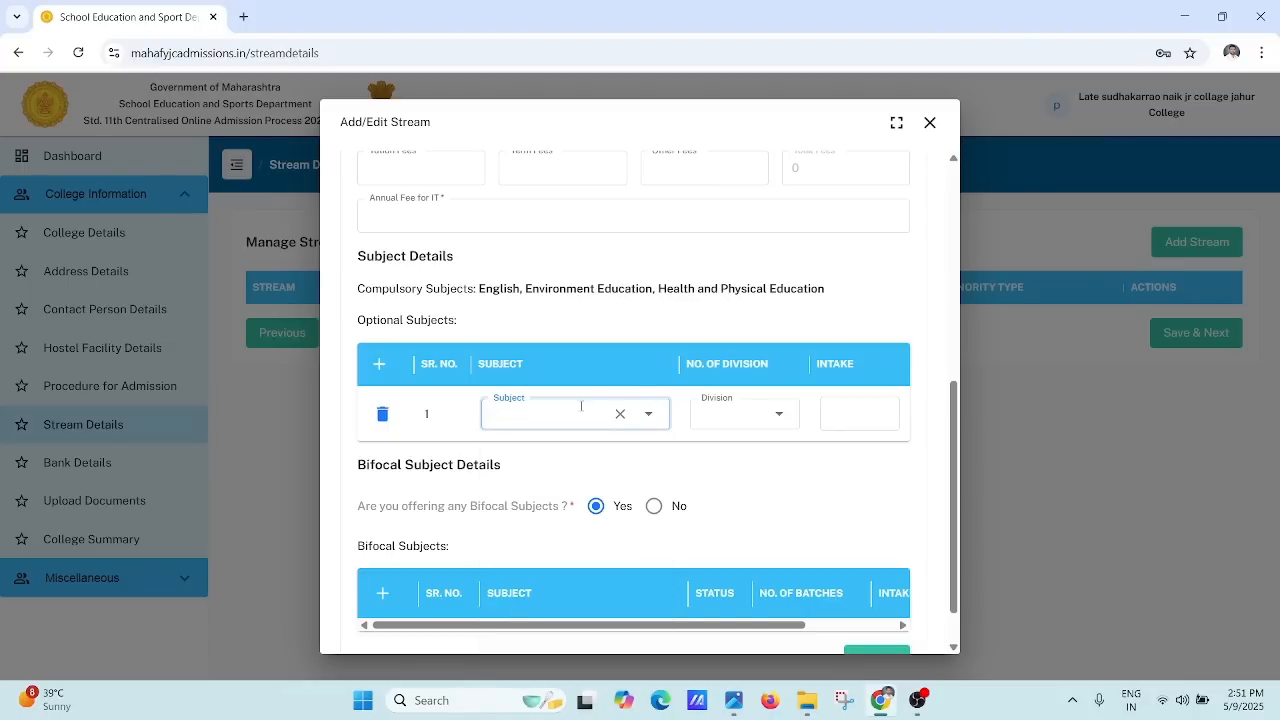
{"action": "left_click", "coordinate": [746, 412]}
{"action": "left_click", "coordinate": [716, 416]}
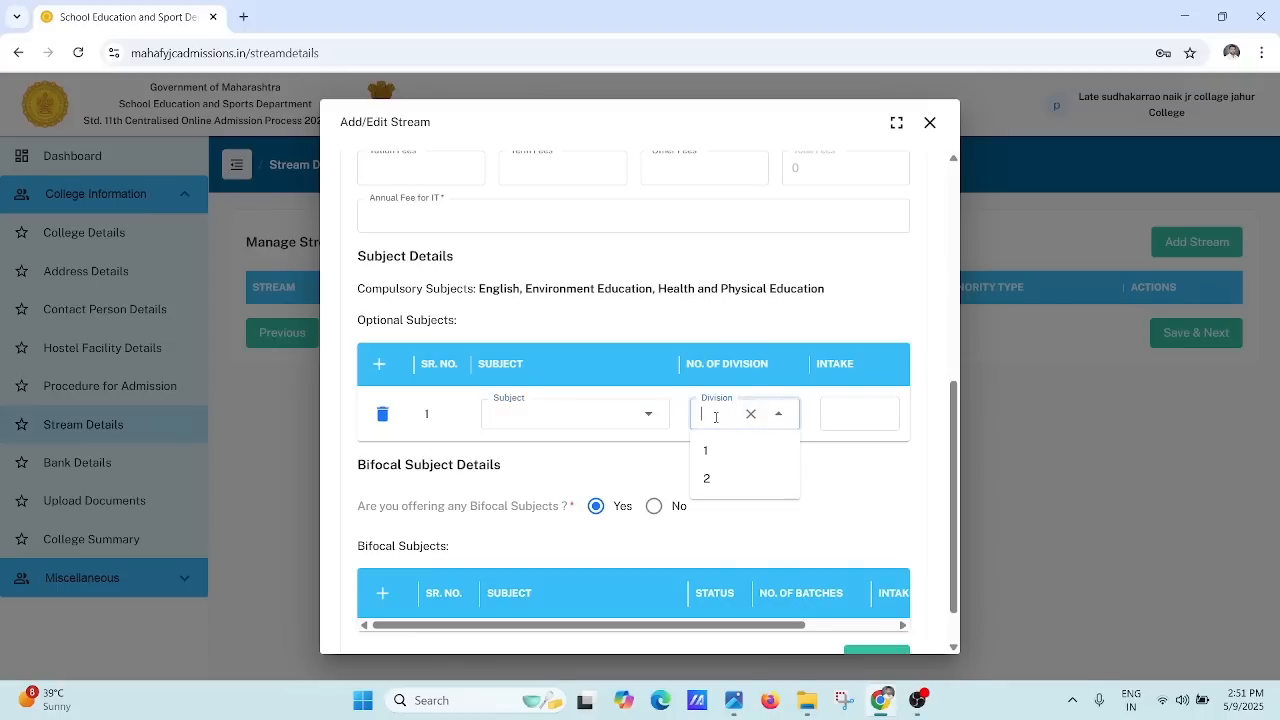
{"action": "left_click", "coordinate": [716, 416]}
{"action": "left_click", "coordinate": [716, 416]}
{"action": "left_click", "coordinate": [778, 416]}
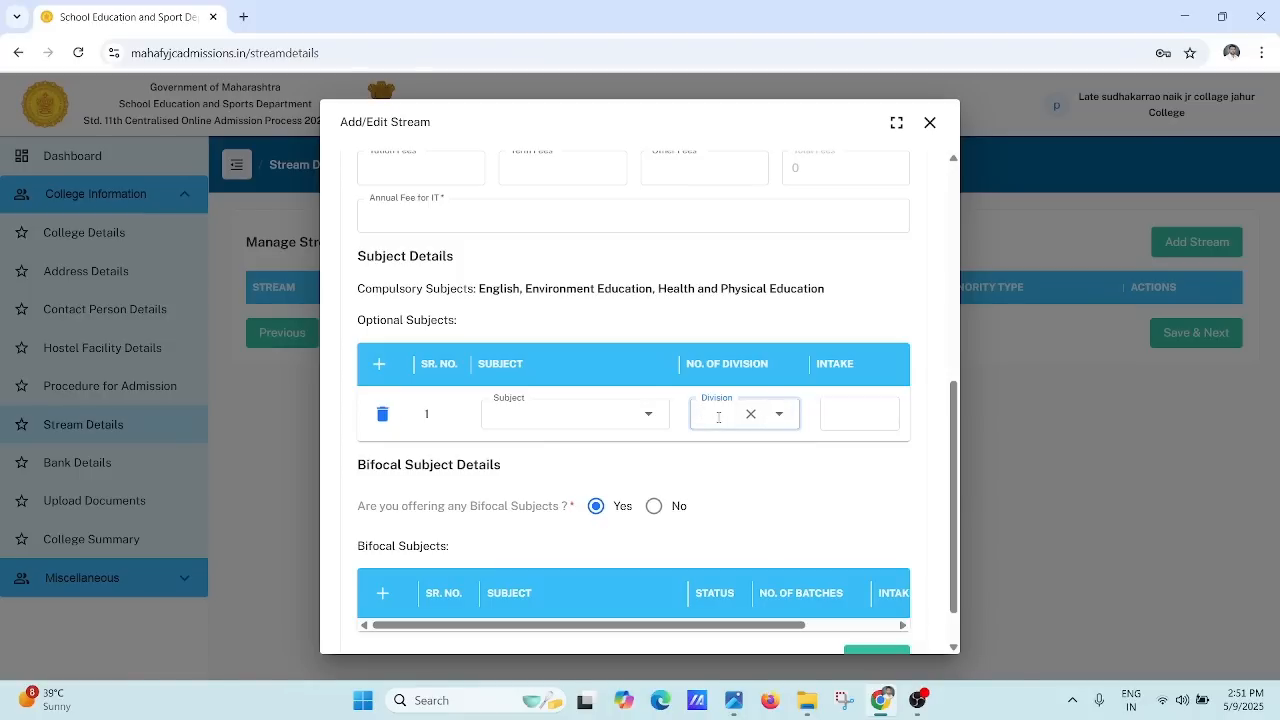
{"action": "left_click", "coordinate": [864, 417]}
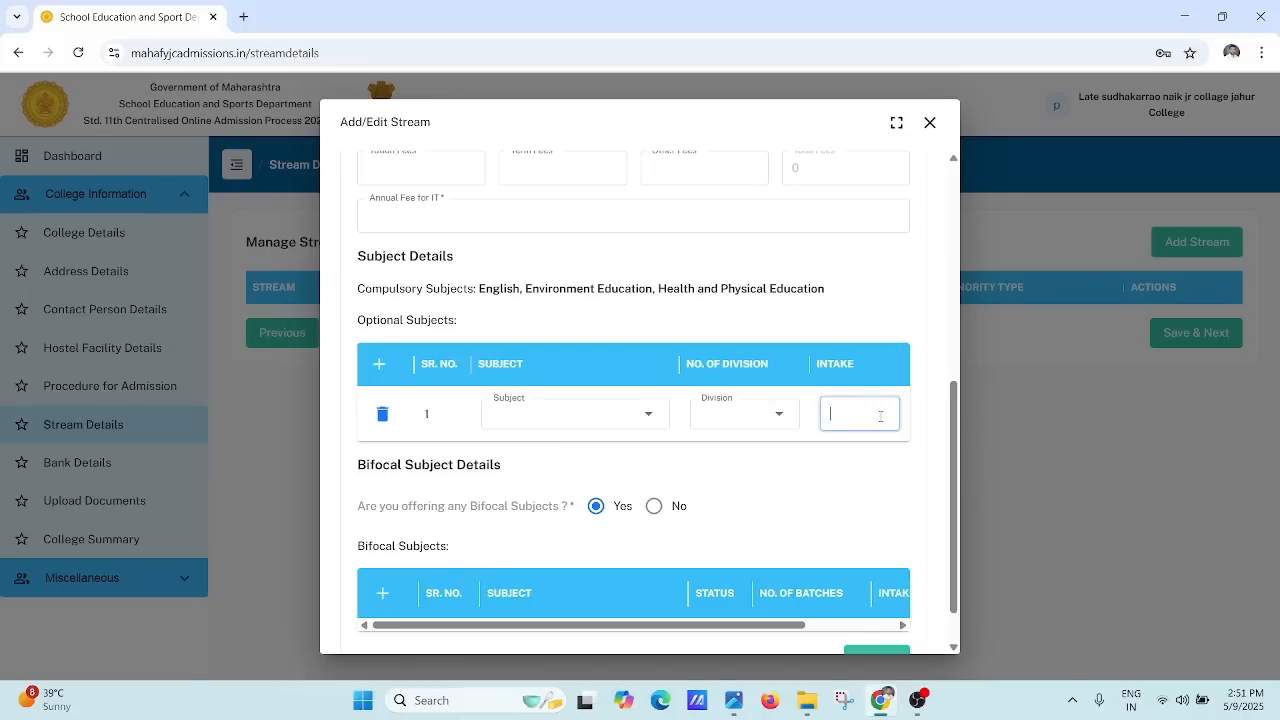
{"action": "left_click", "coordinate": [716, 419]}
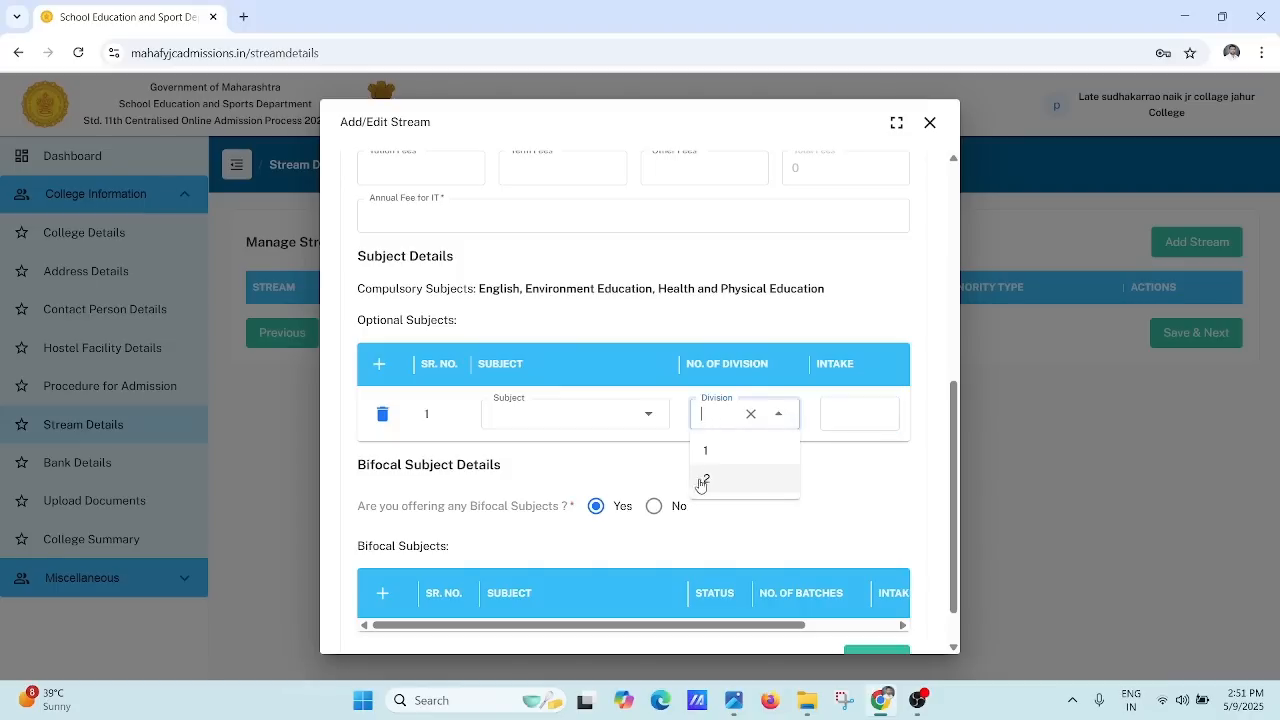
{"action": "left_click", "coordinate": [718, 417]}
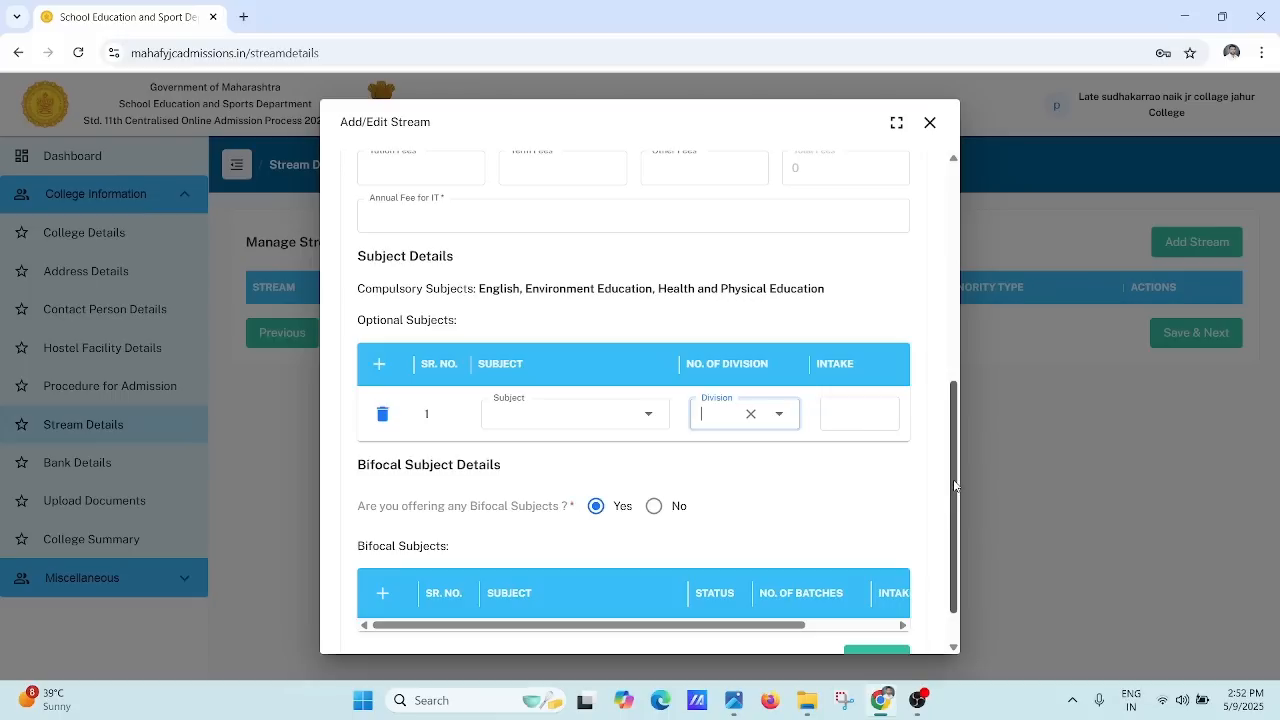
Step: Add a bifocal subject row and choose Banking as its subject
{"action": "left_click_drag", "start_coordinate": [953, 479], "coordinate": [953, 505]}
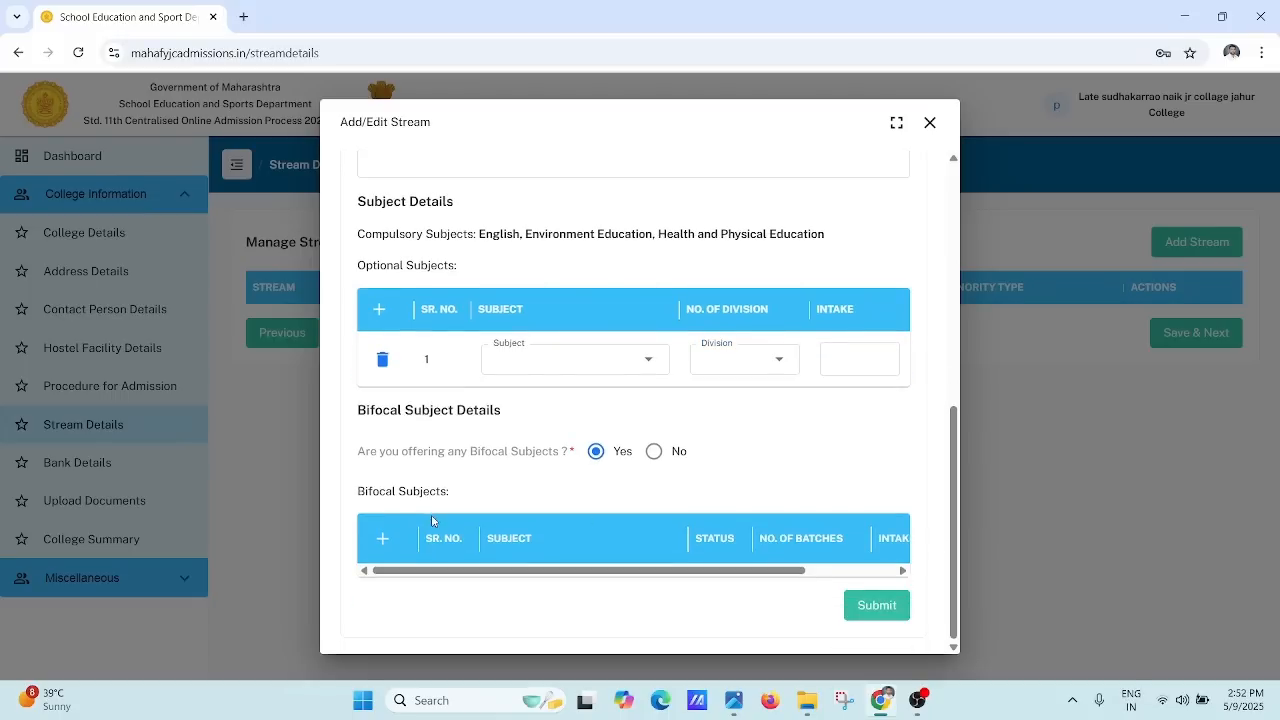
{"action": "left_click", "coordinate": [376, 538]}
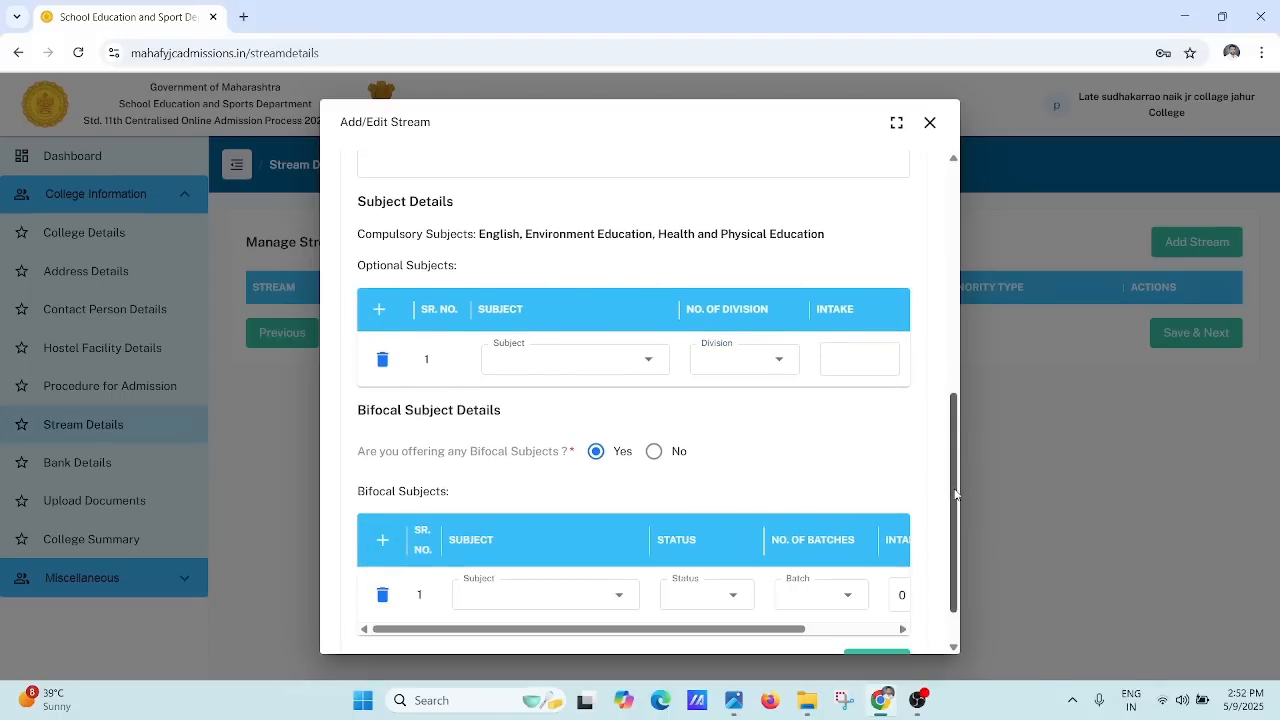
{"action": "scroll", "coordinate": [945, 549], "scroll_direction": "down", "scroll_amount": 1}
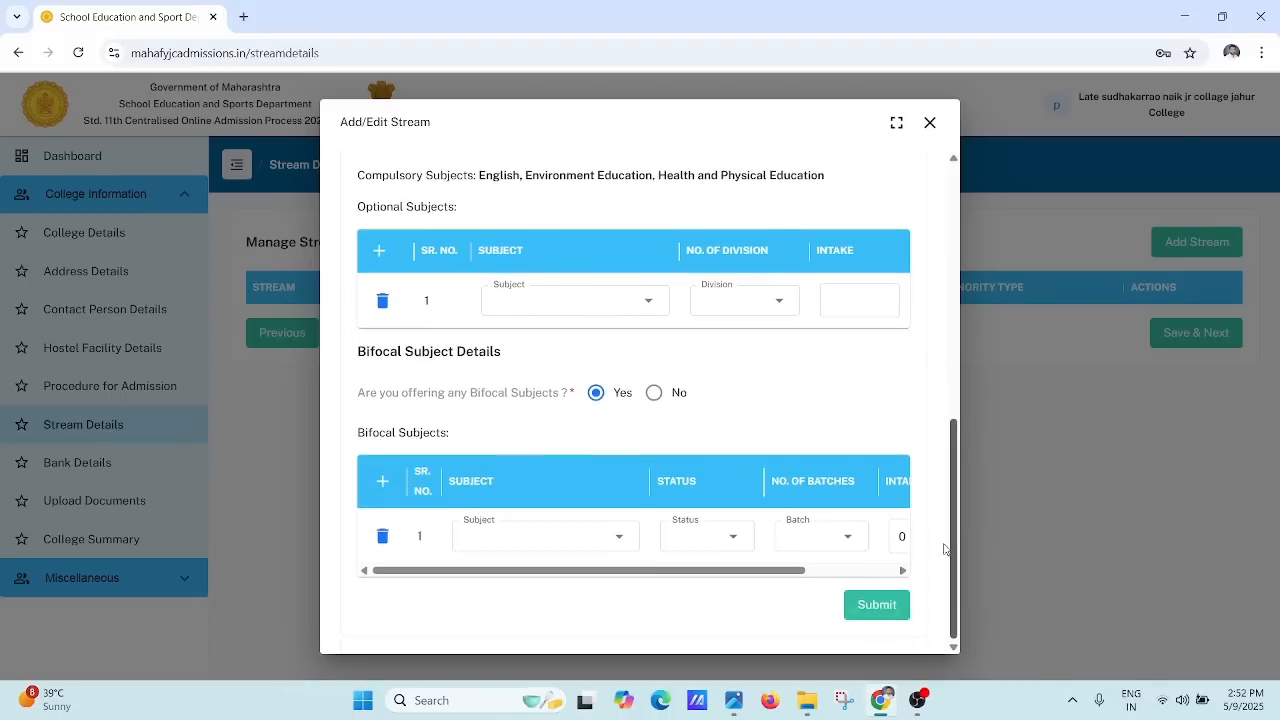
{"action": "left_click", "coordinate": [530, 533]}
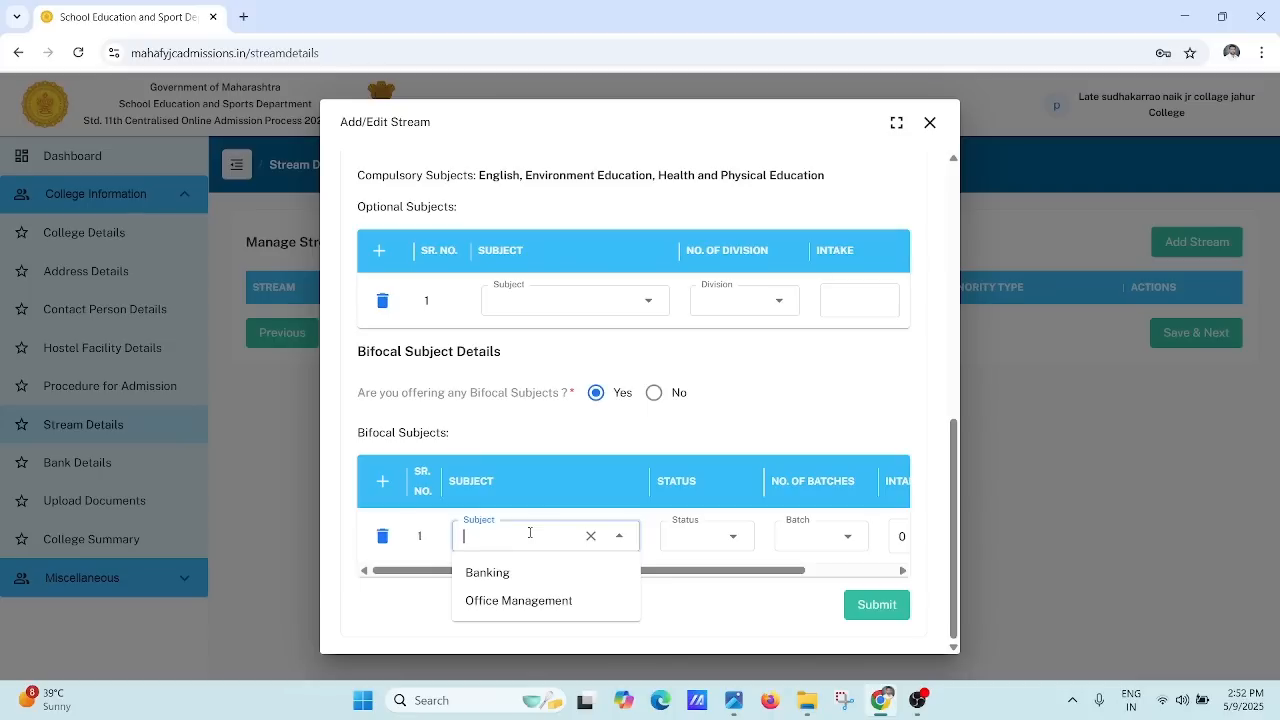
{"action": "left_click", "coordinate": [530, 533]}
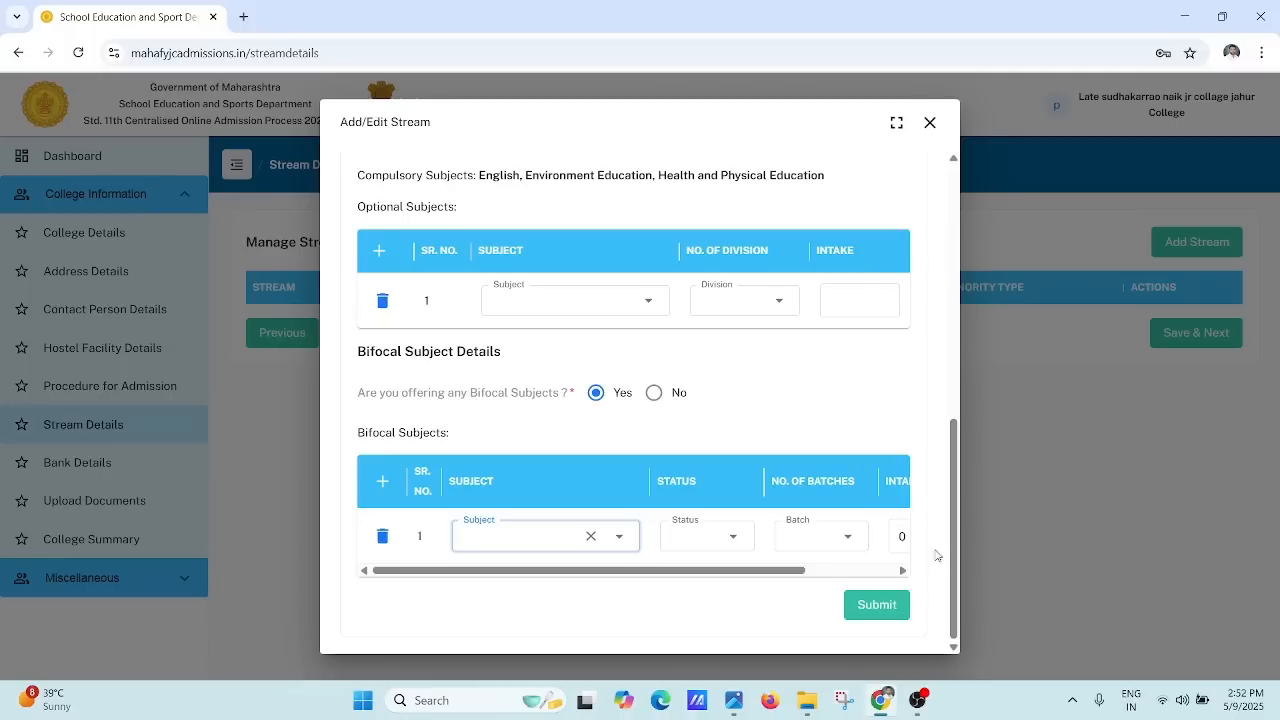
{"action": "left_click_drag", "start_coordinate": [953, 521], "coordinate": [956, 592]}
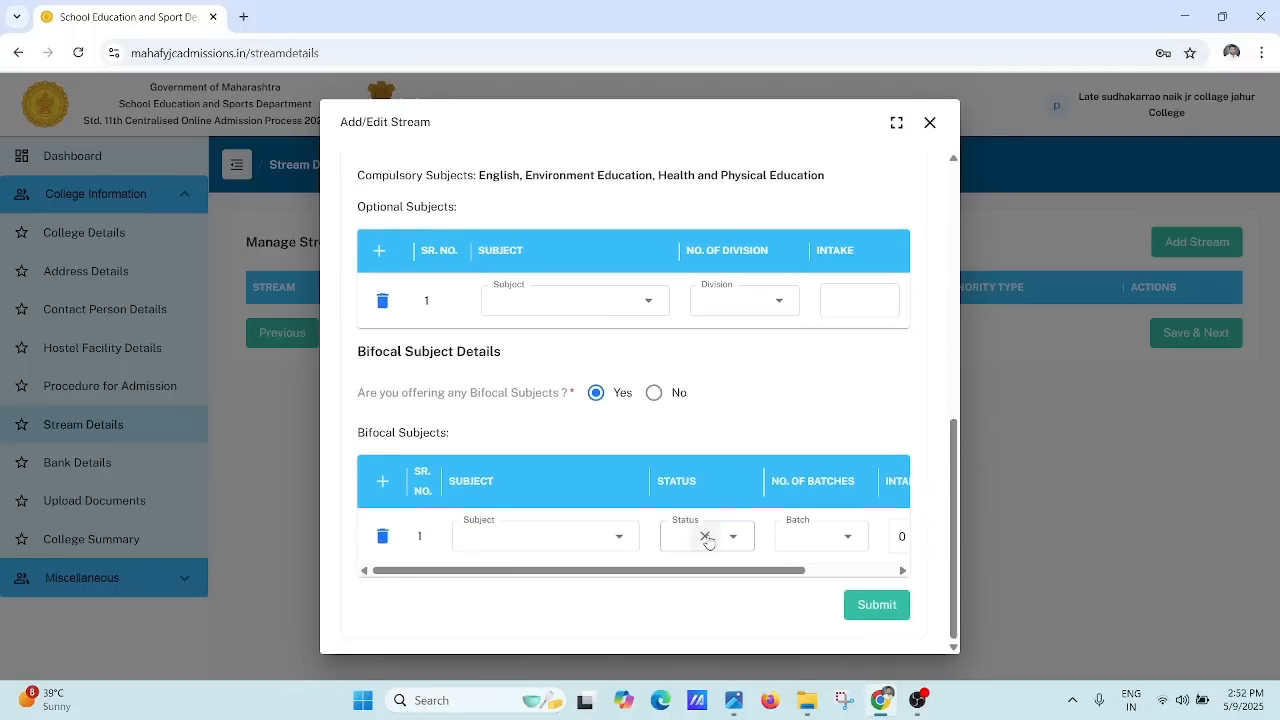
{"action": "left_click", "coordinate": [707, 539]}
{"action": "left_click", "coordinate": [686, 536]}
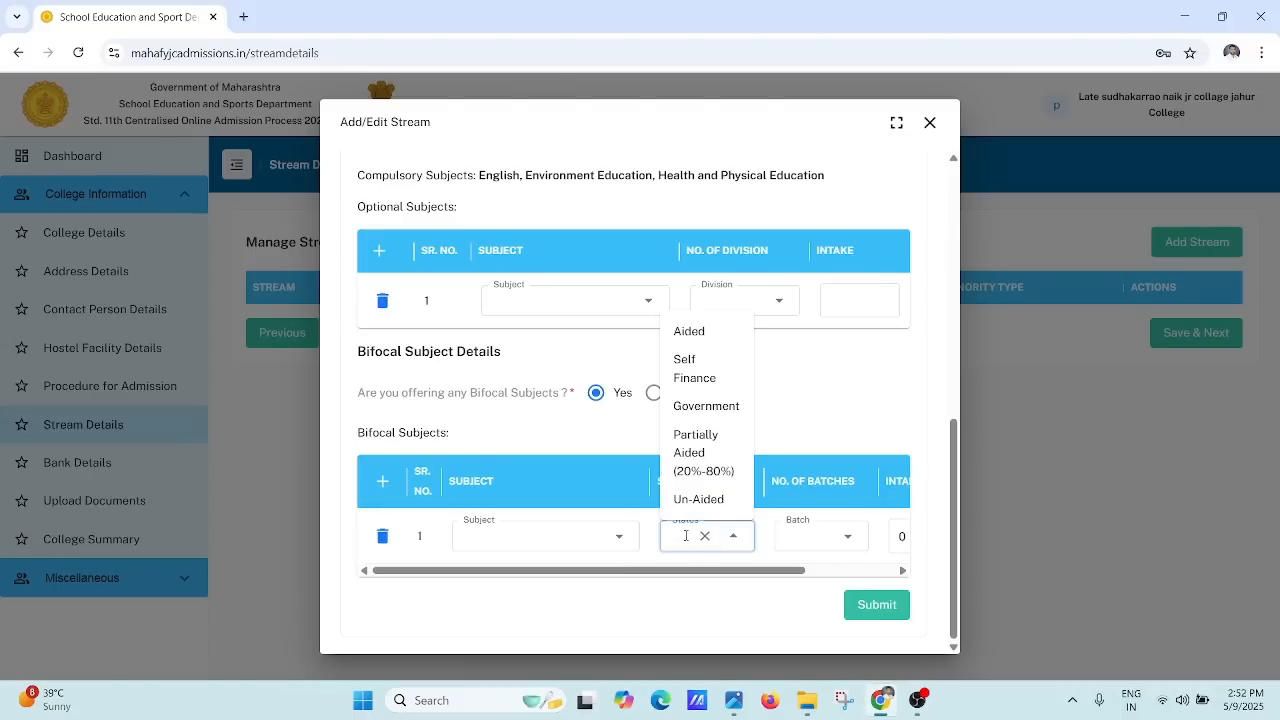
{"action": "left_click", "coordinate": [530, 536]}
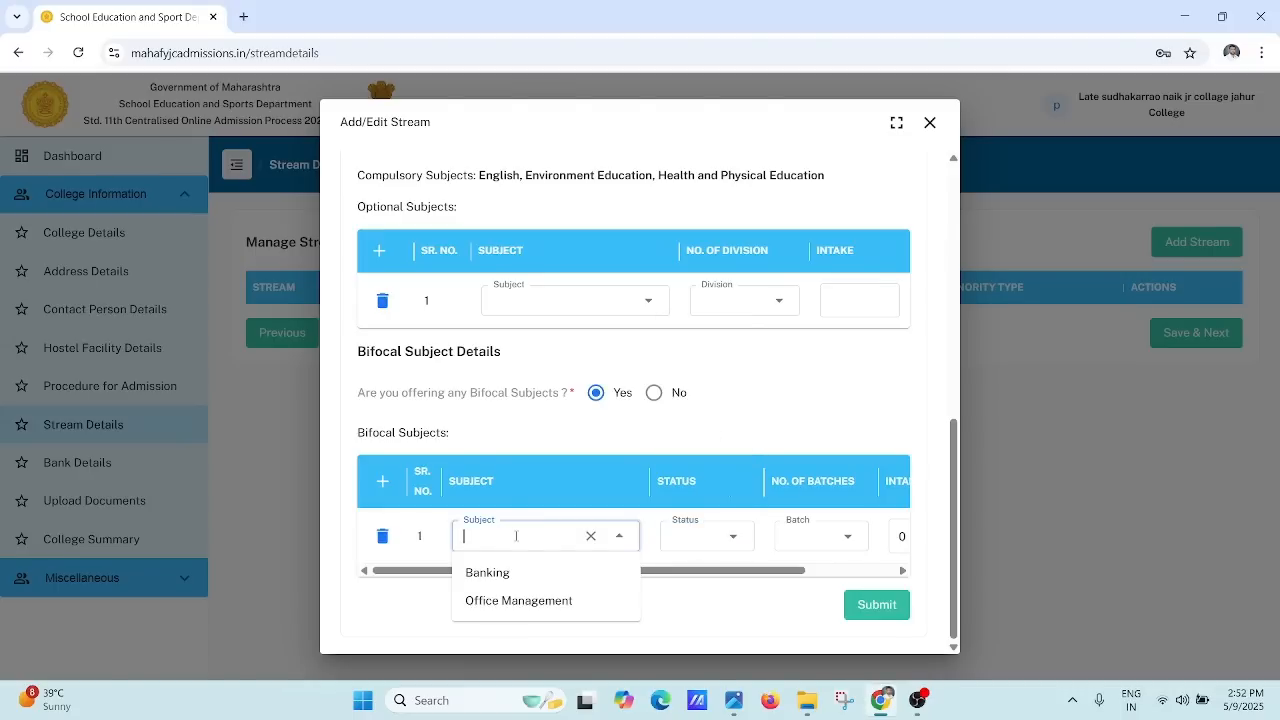
{"action": "left_click", "coordinate": [493, 576]}
Step: Check the Banking row's status and batch options, then close the Add/Edit Stream form
{"action": "left_click", "coordinate": [680, 538]}
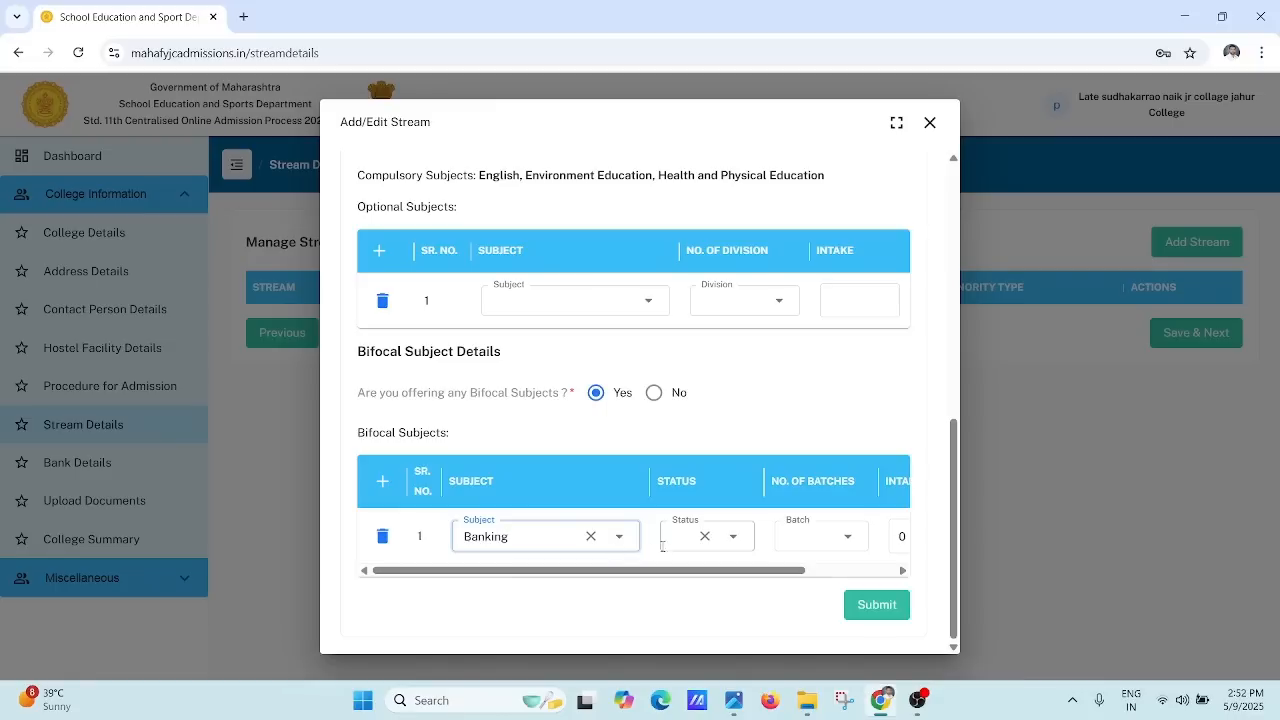
{"action": "left_click", "coordinate": [682, 541]}
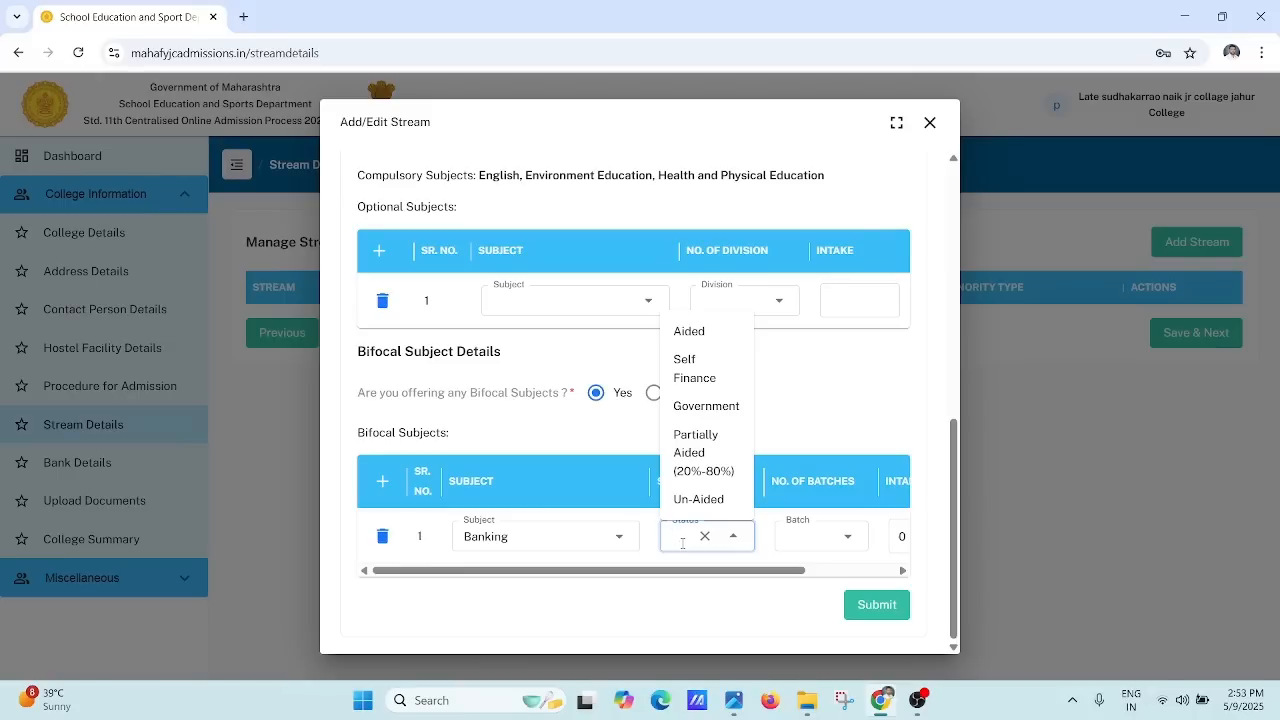
{"action": "left_click", "coordinate": [683, 543]}
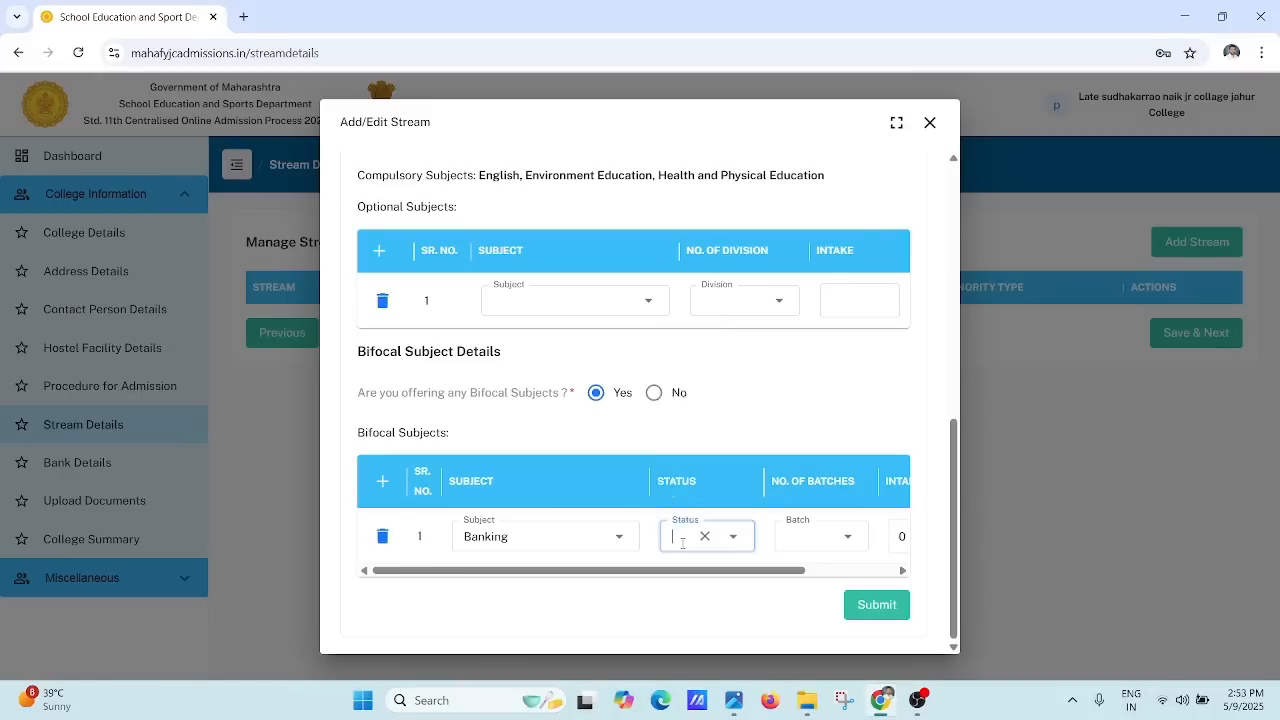
{"action": "left_click", "coordinate": [735, 573]}
{"action": "left_click_drag", "start_coordinate": [735, 574], "coordinate": [843, 591]}
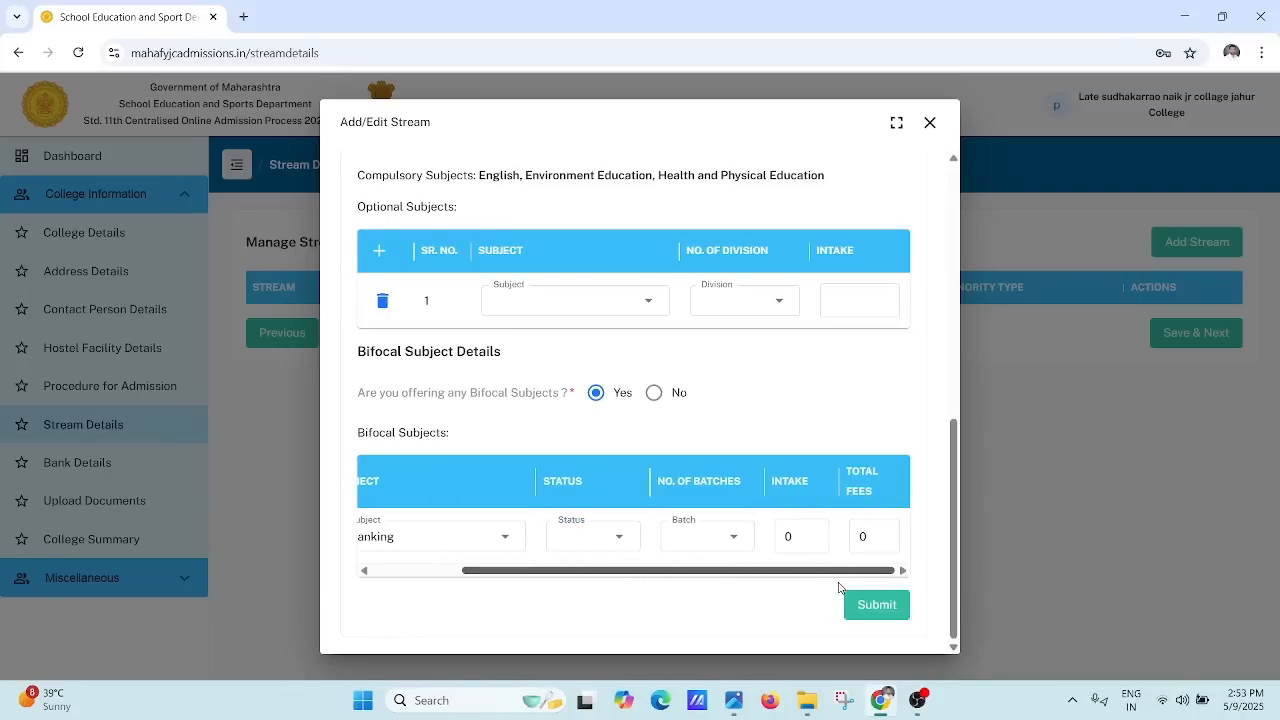
{"action": "left_click", "coordinate": [683, 534]}
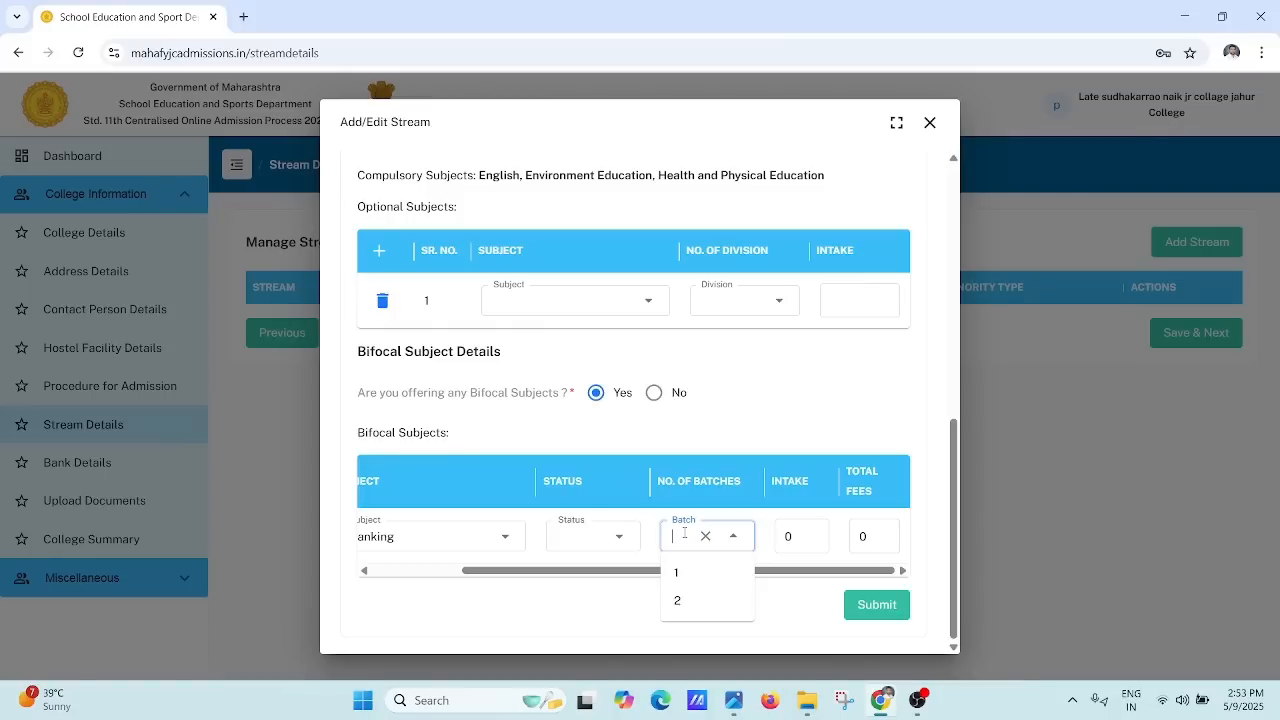
{"action": "left_click", "coordinate": [684, 534]}
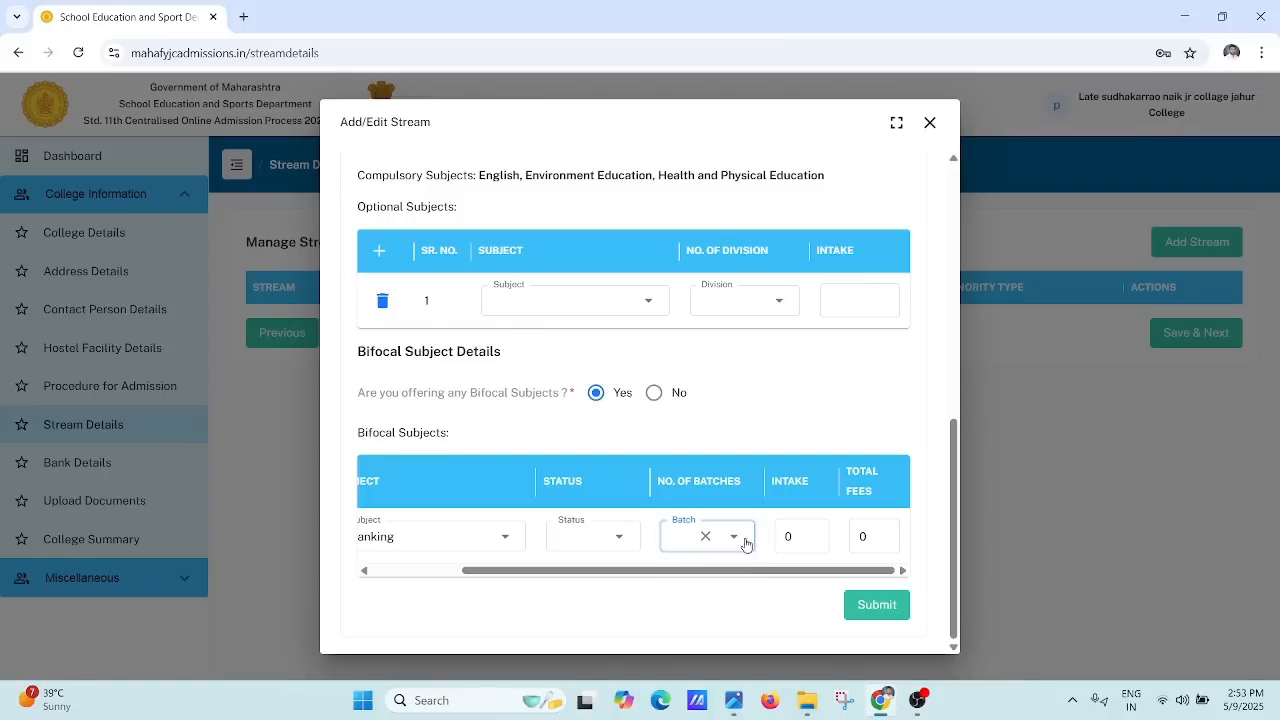
{"action": "left_click", "coordinate": [878, 541]}
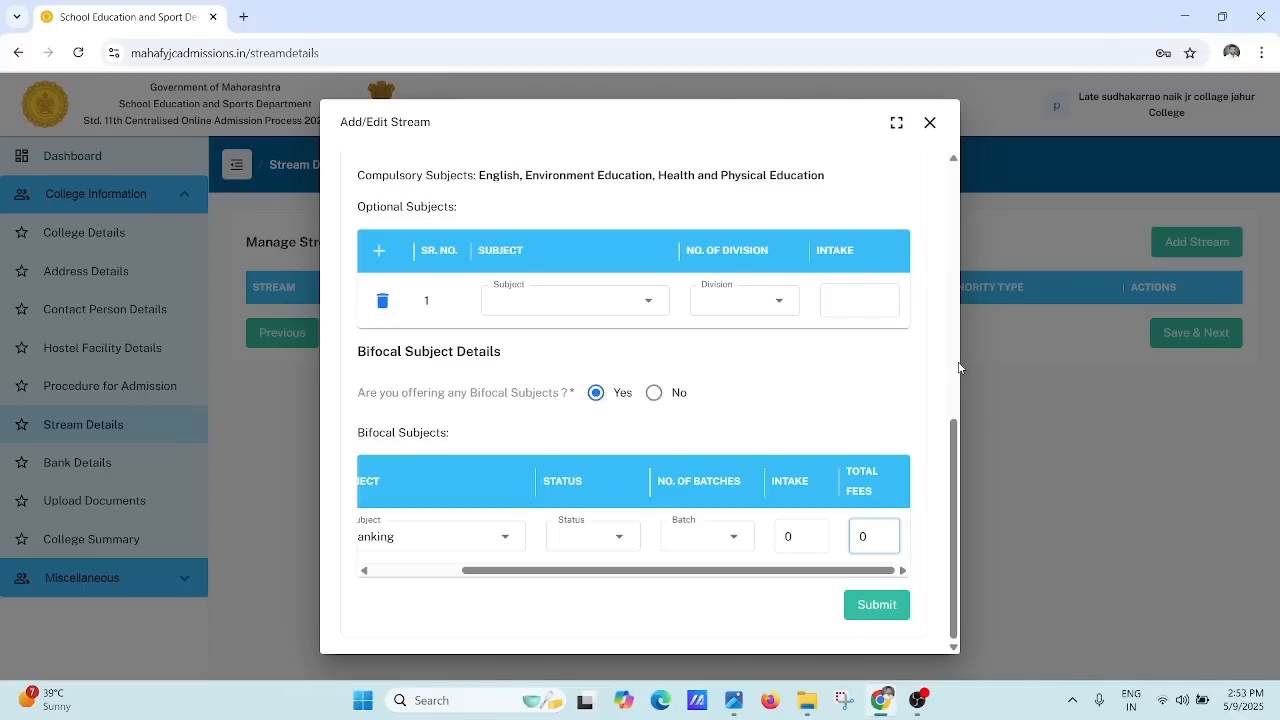
{"action": "left_click", "coordinate": [930, 124]}
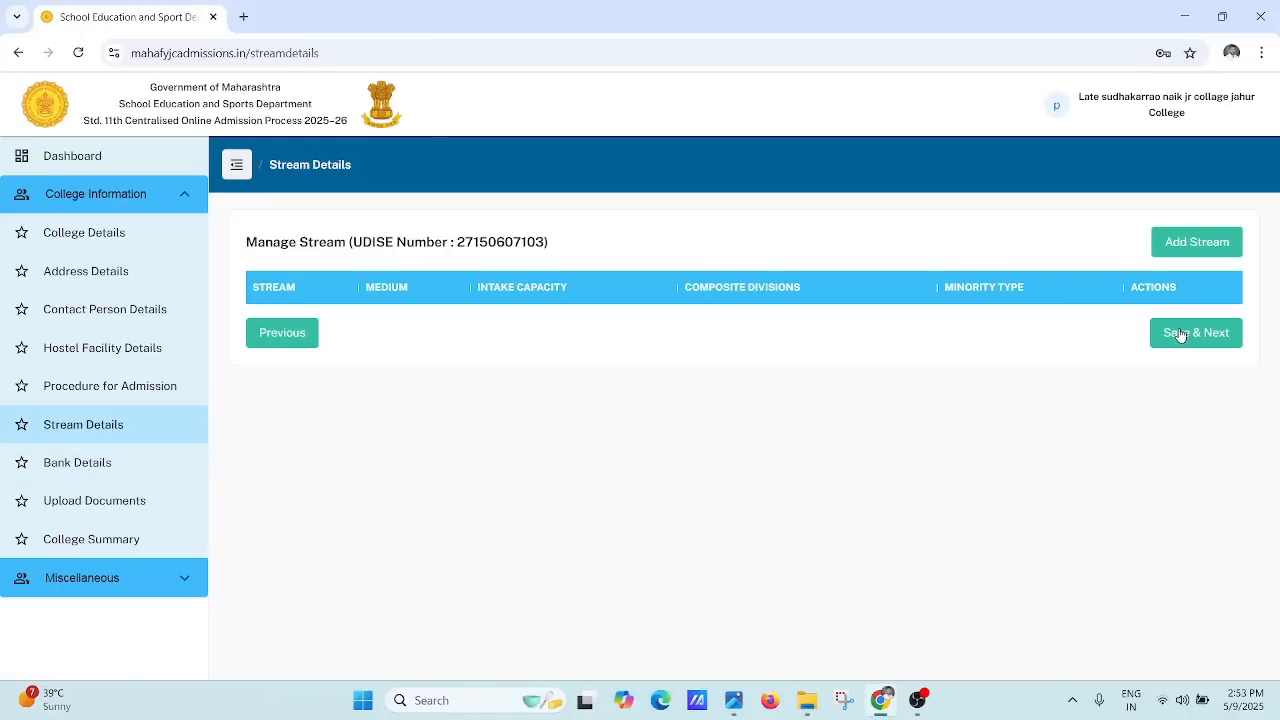
Step: Step through the empty Bank Details fields, account number to linked mobile, then open Upload Documents
{"action": "left_click", "coordinate": [48, 465]}
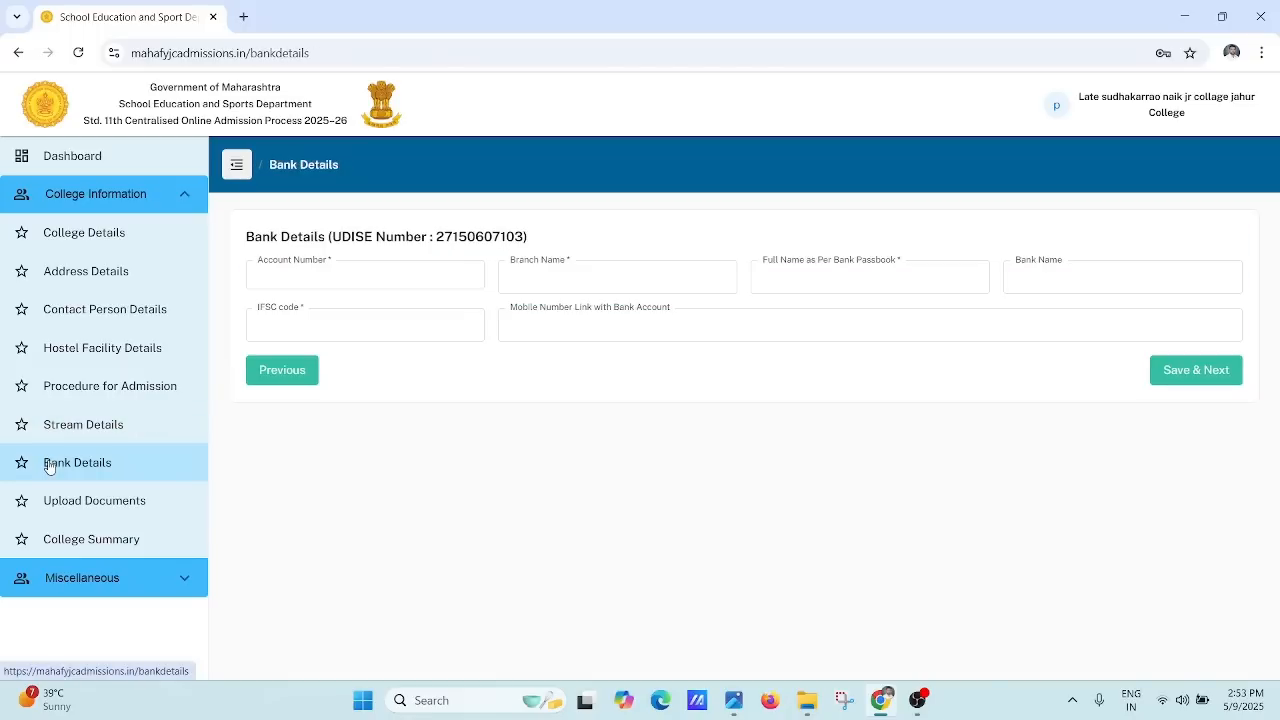
{"action": "left_click", "coordinate": [328, 274]}
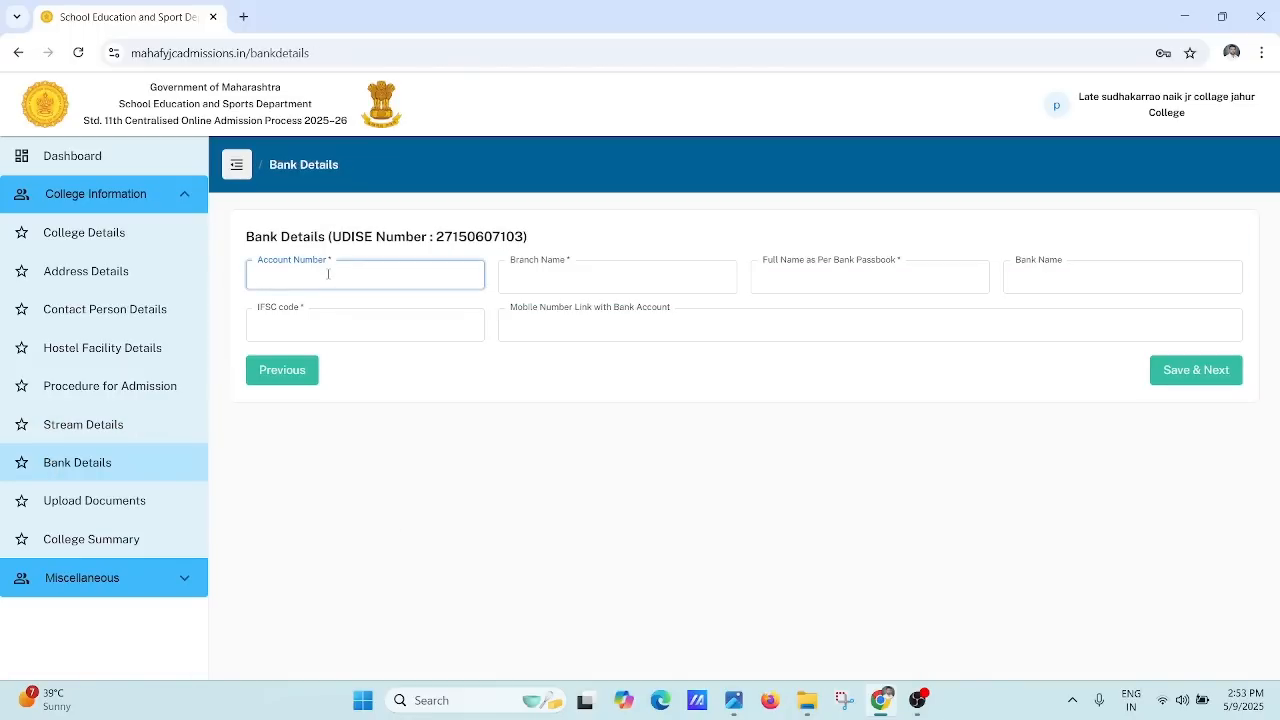
{"action": "left_click", "coordinate": [537, 285]}
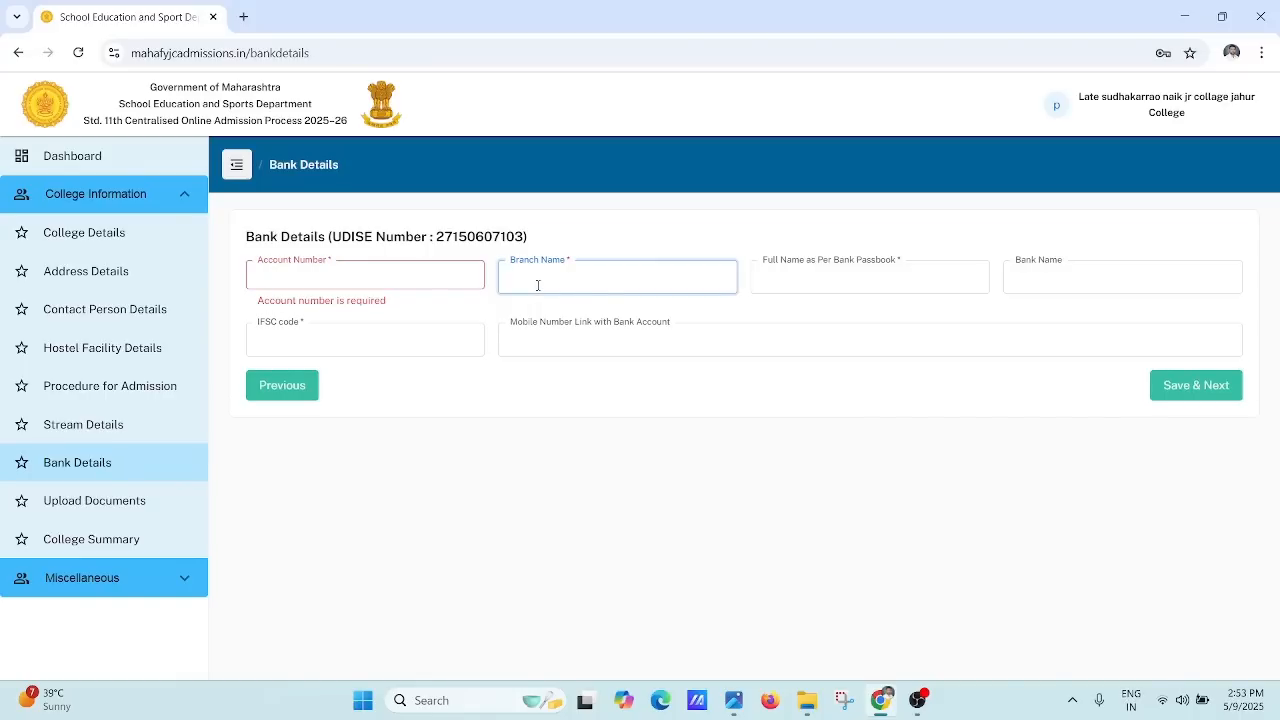
{"action": "left_click", "coordinate": [823, 277]}
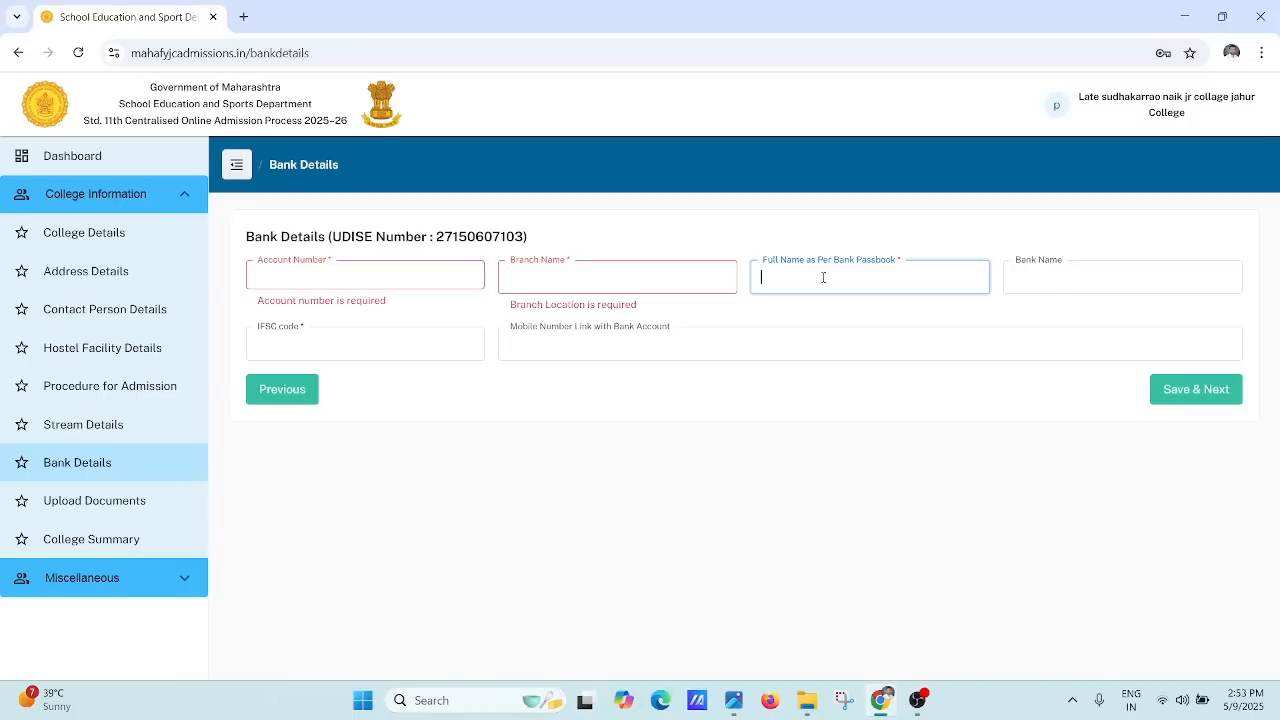
{"action": "left_click", "coordinate": [1039, 270]}
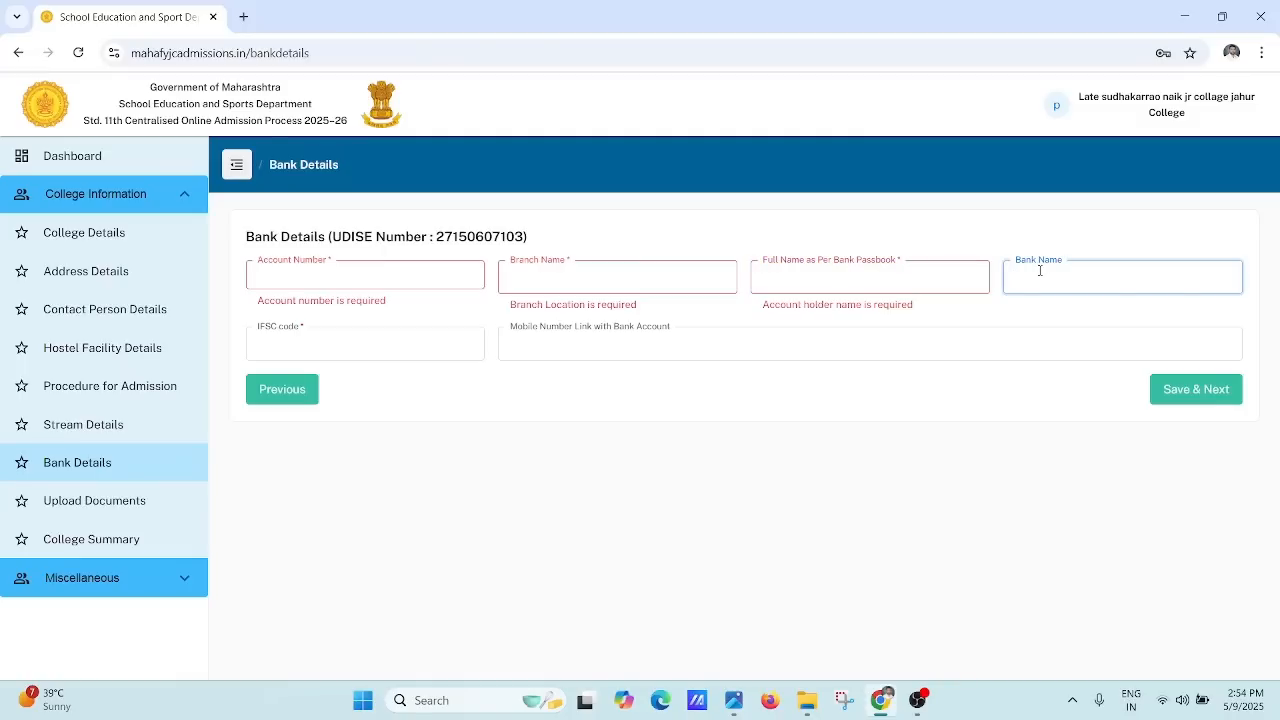
{"action": "left_click", "coordinate": [409, 339]}
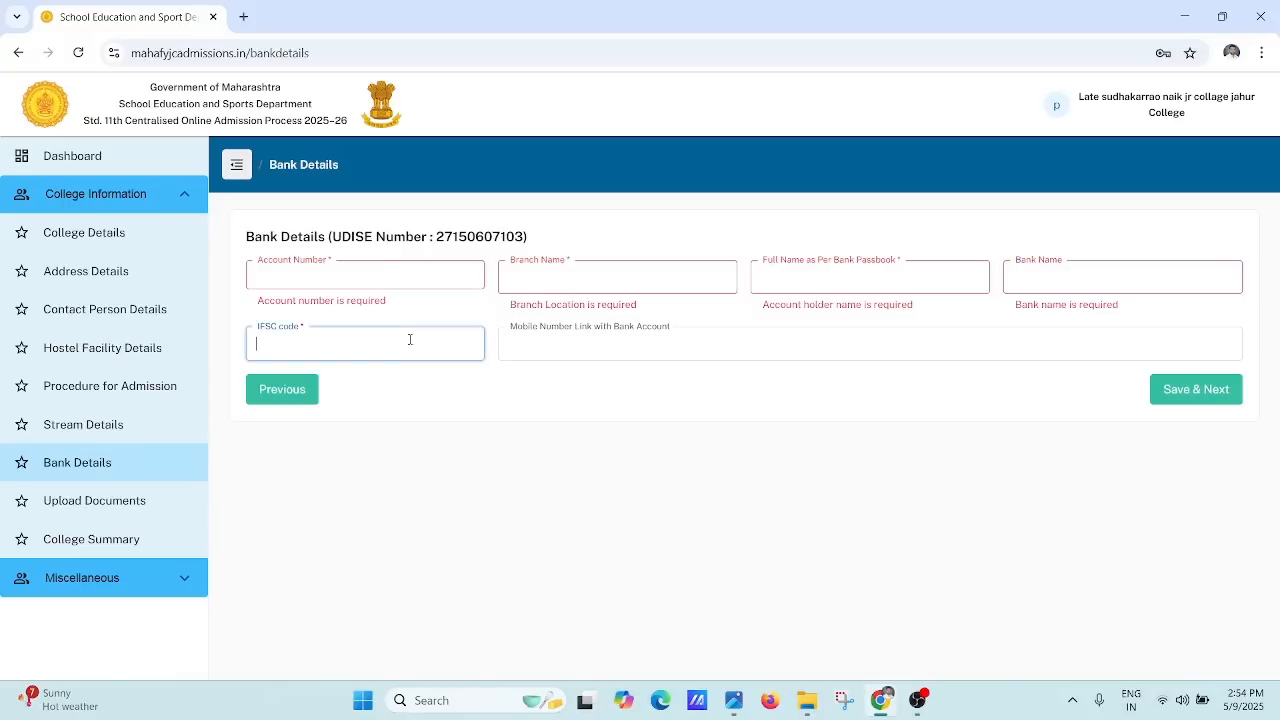
{"action": "left_click", "coordinate": [580, 345]}
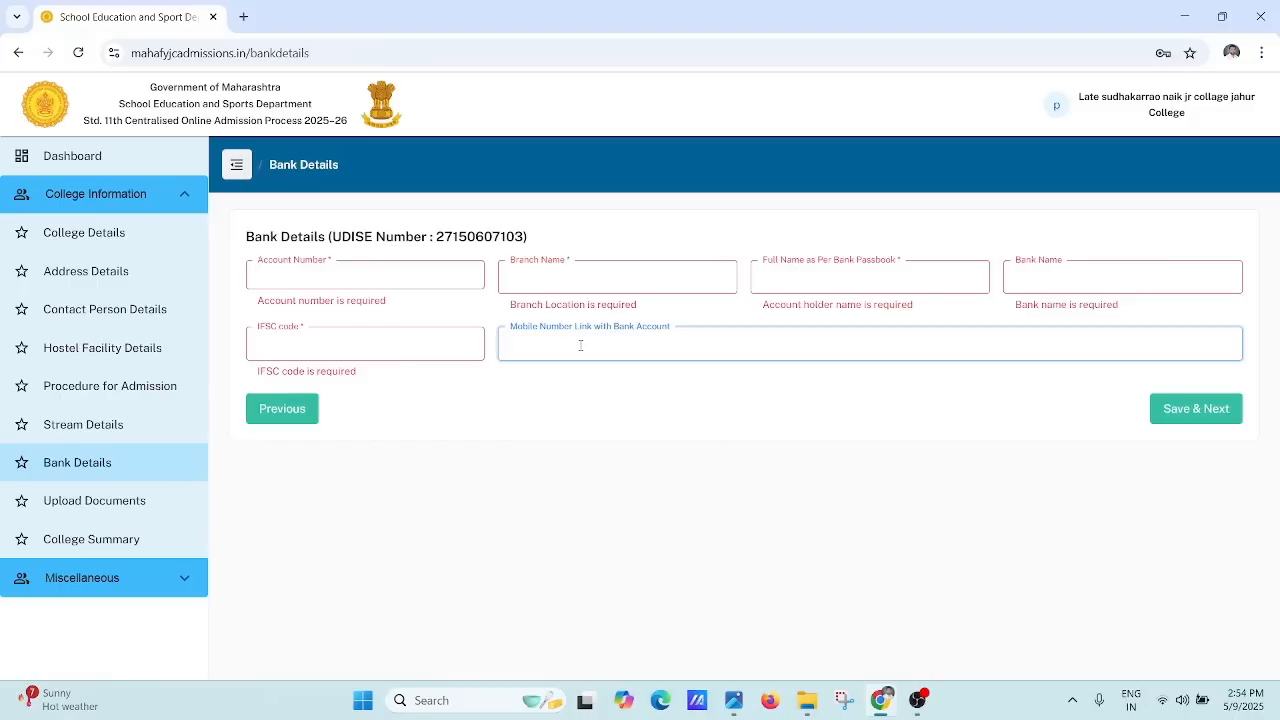
{"action": "left_click", "coordinate": [135, 506]}
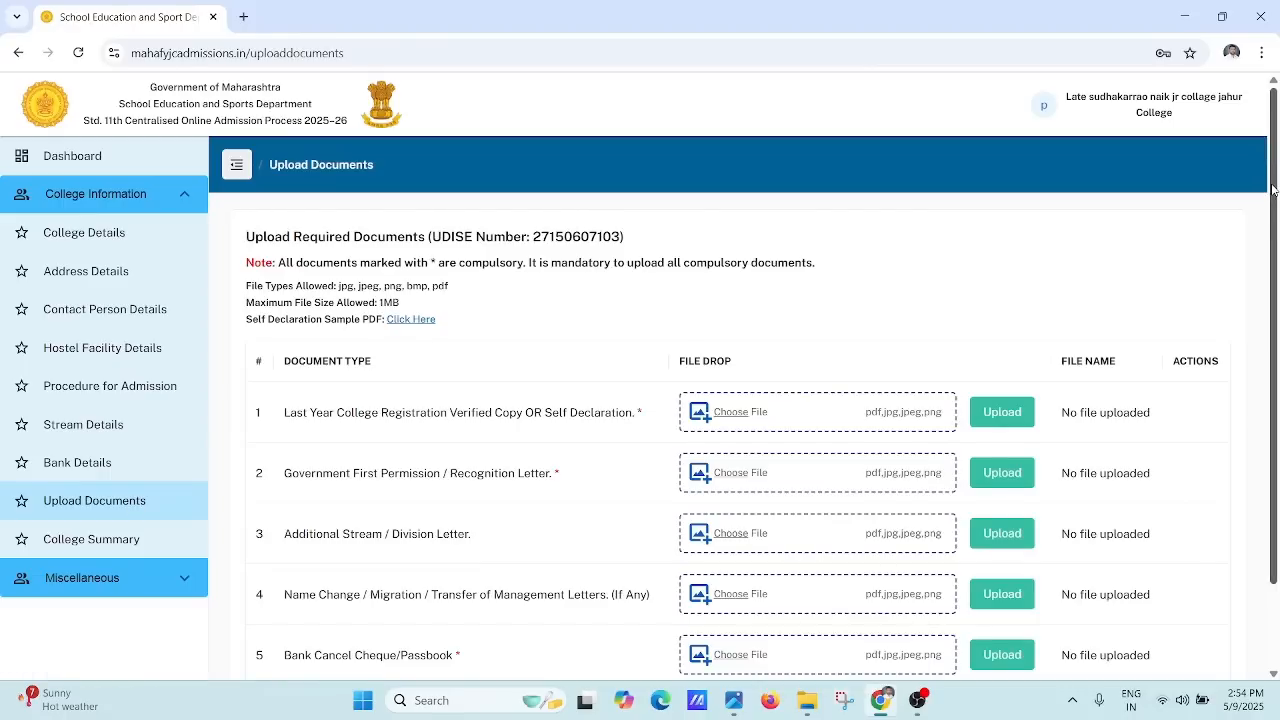
{"action": "left_click_drag", "start_coordinate": [1274, 190], "coordinate": [1278, 230]}
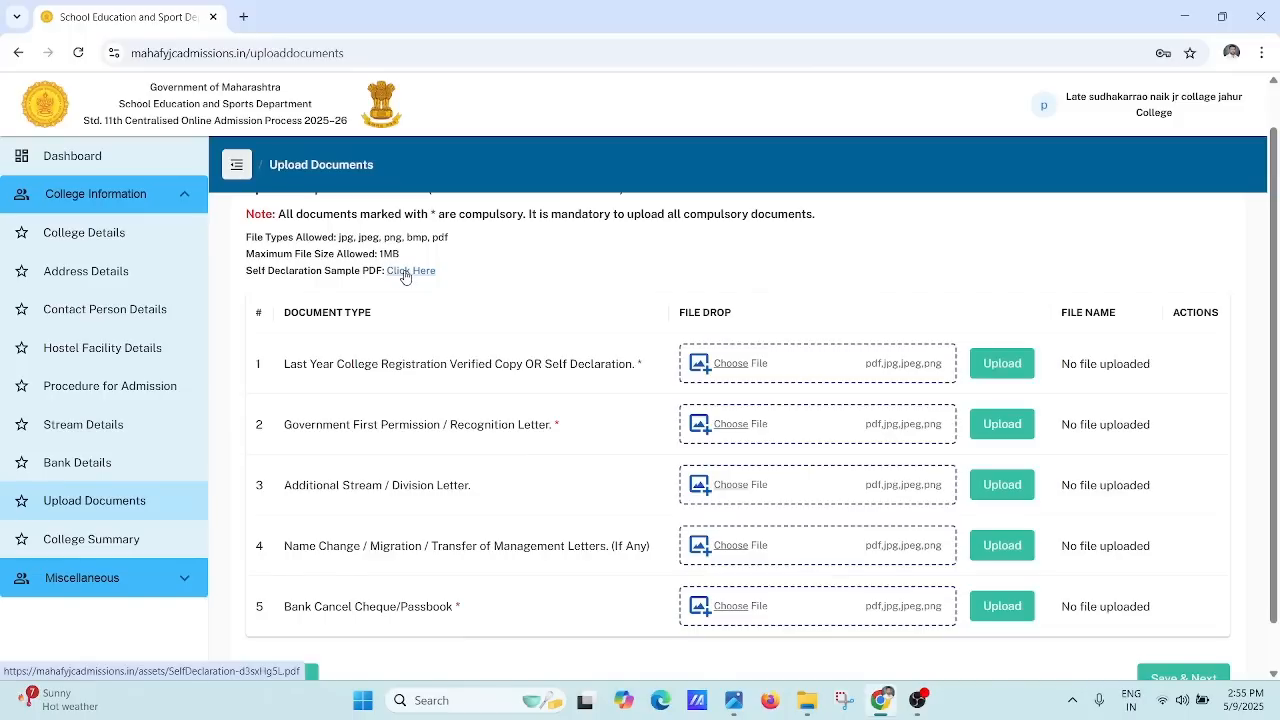
Step: Open the College Self-Declaration sample PDF in Acrobat, read through it, and return to Chrome
{"action": "left_click", "coordinate": [405, 277]}
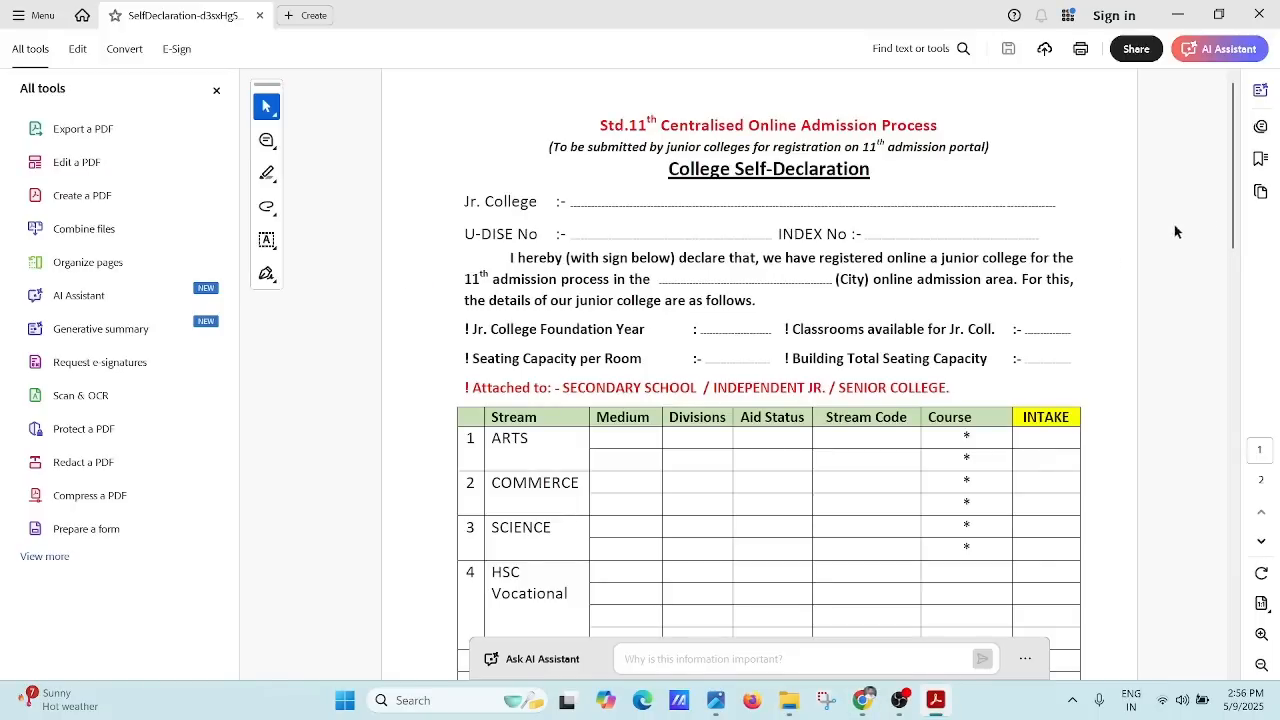
{"action": "scroll", "coordinate": [1206, 371], "scroll_direction": "down", "scroll_amount": 5}
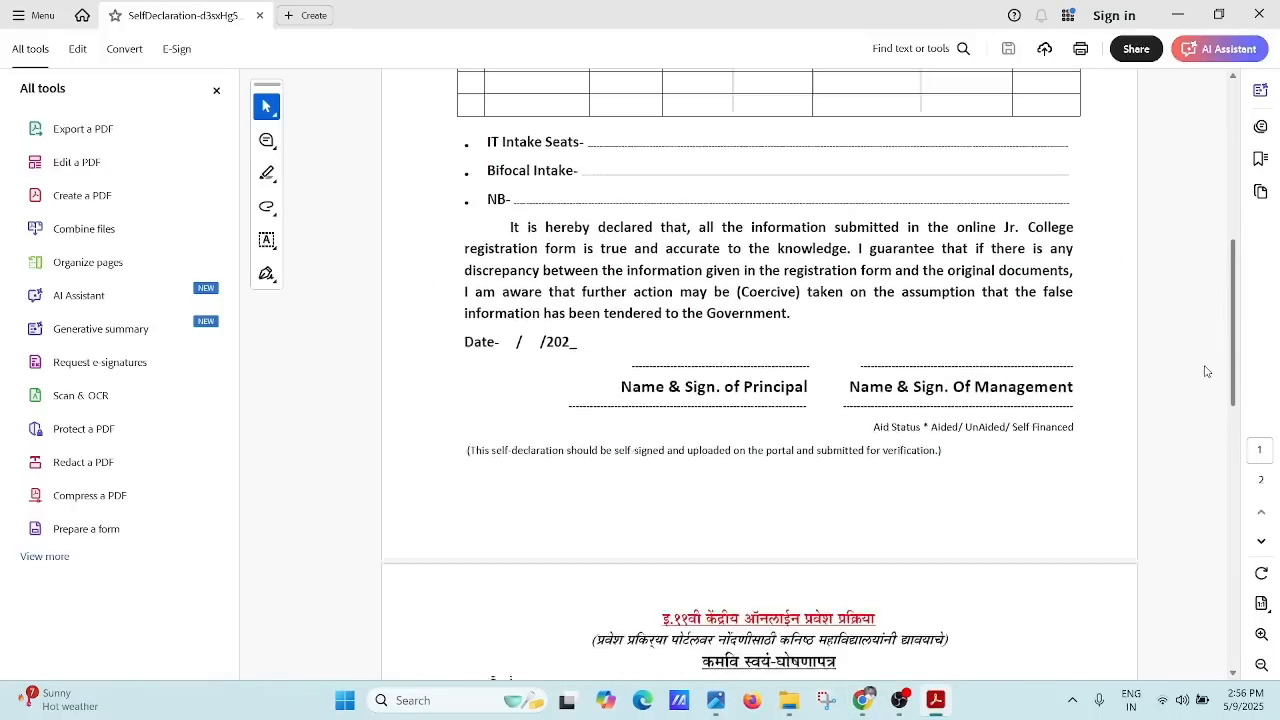
{"action": "scroll", "coordinate": [1203, 411], "scroll_direction": "down", "scroll_amount": 5}
{"action": "scroll", "coordinate": [1192, 345], "scroll_direction": "up", "scroll_amount": 6}
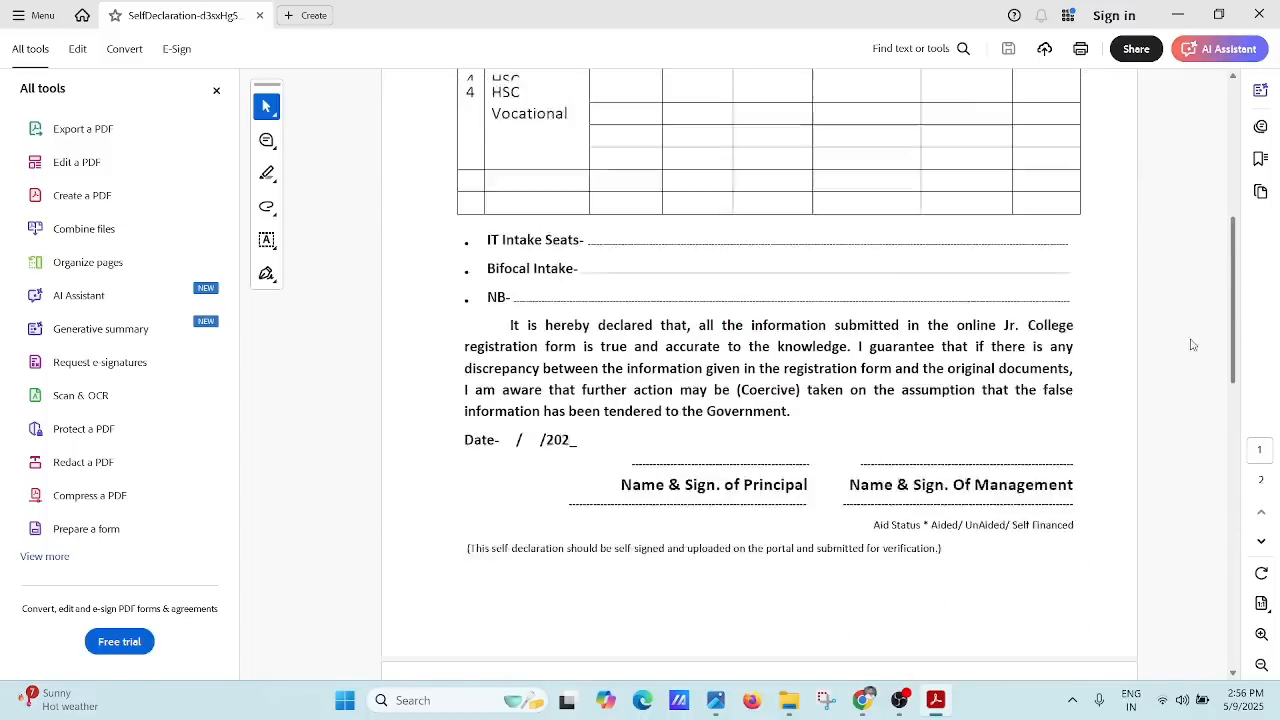
{"action": "scroll", "coordinate": [1192, 345], "scroll_direction": "up", "scroll_amount": 5}
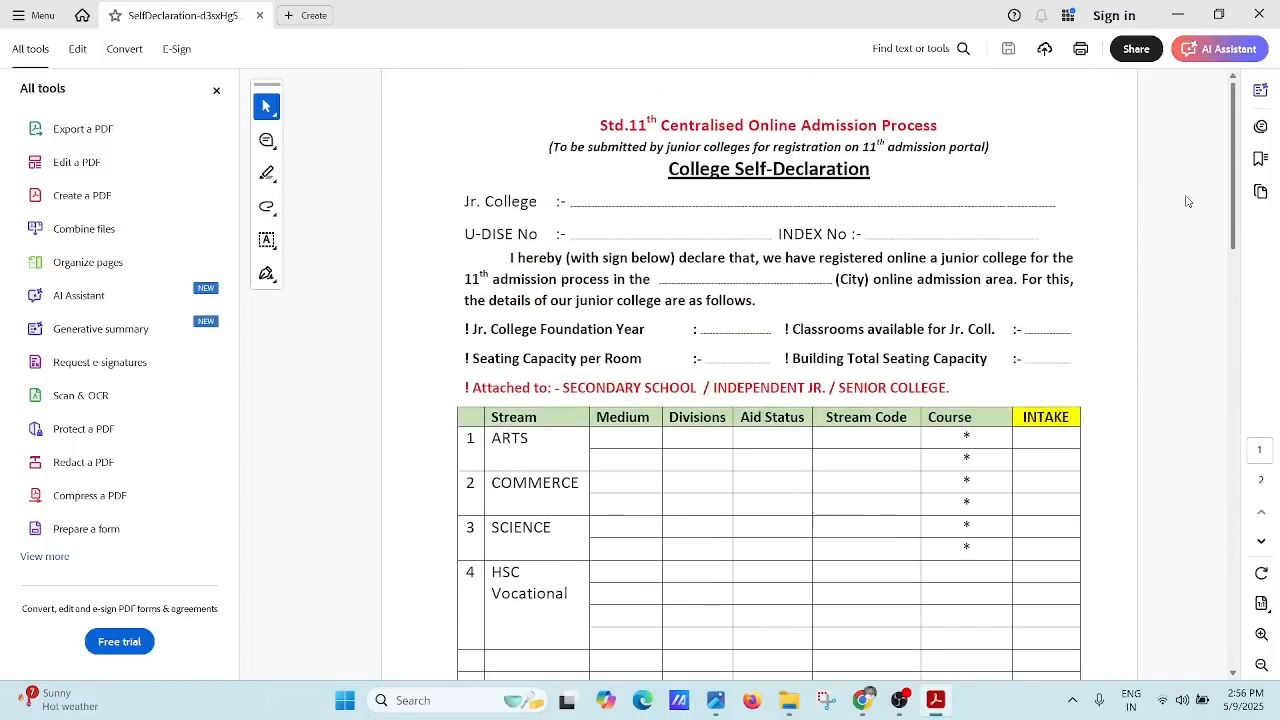
{"action": "left_click", "coordinate": [868, 704]}
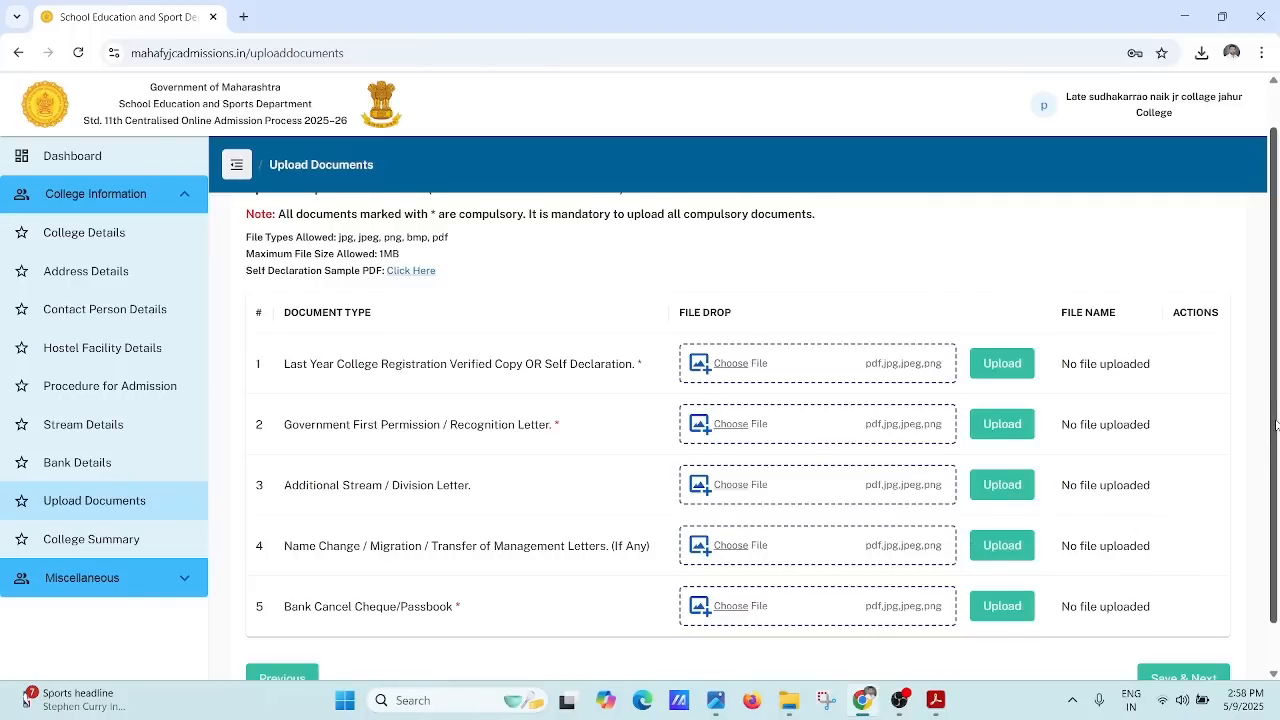
Step: Scroll past the five document types on Upload Documents and go to College Summary
{"action": "scroll", "coordinate": [1256, 511], "scroll_direction": "down", "scroll_amount": 2}
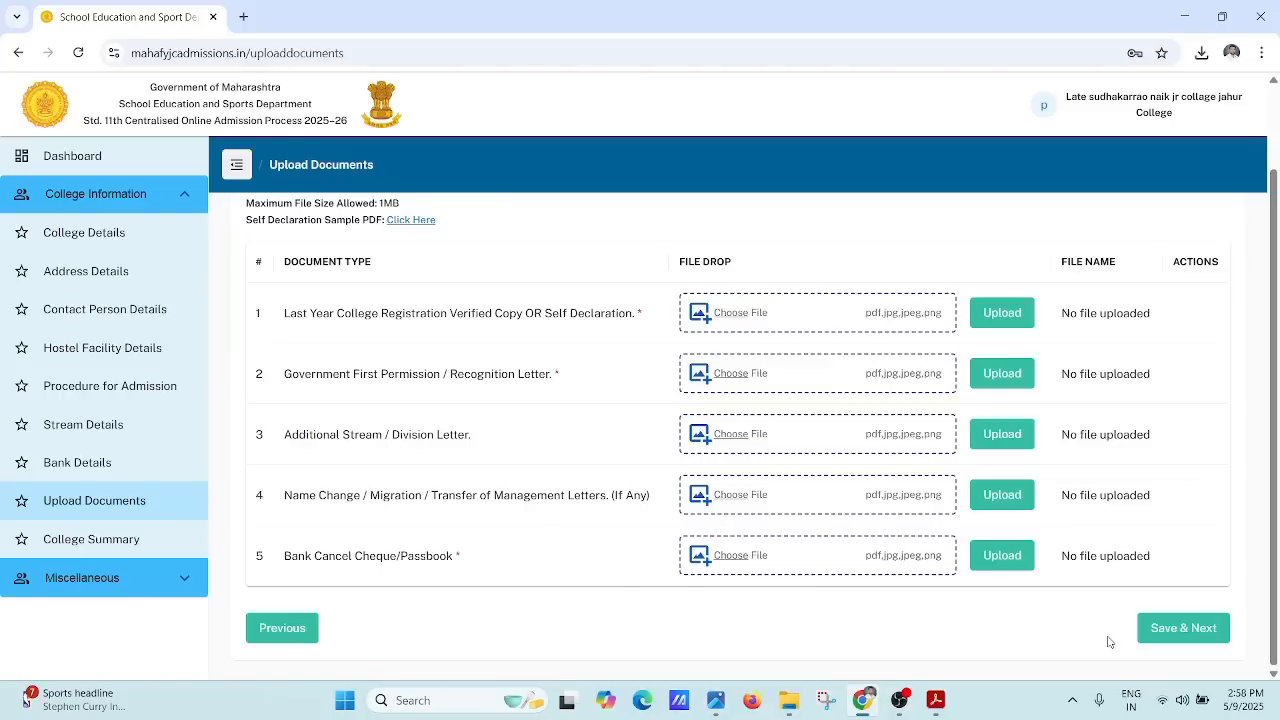
{"action": "left_click", "coordinate": [136, 540]}
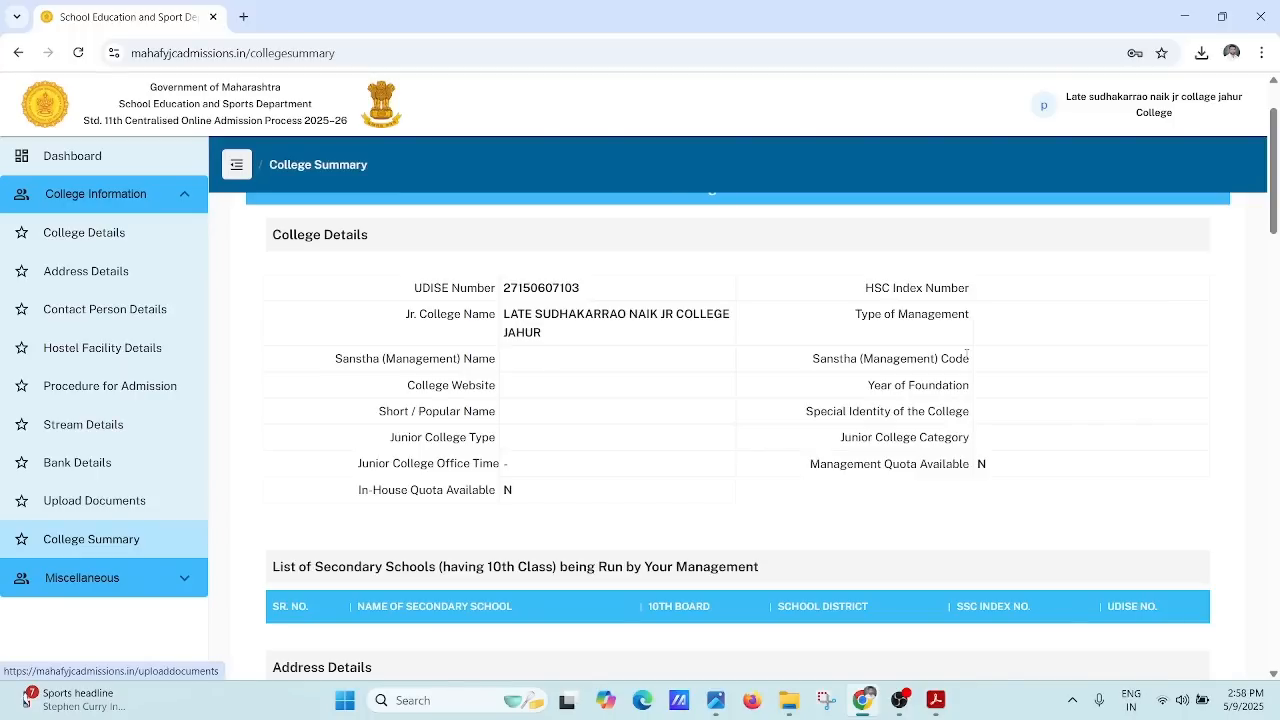
{"action": "left_click_drag", "start_coordinate": [1271, 175], "coordinate": [1277, 618]}
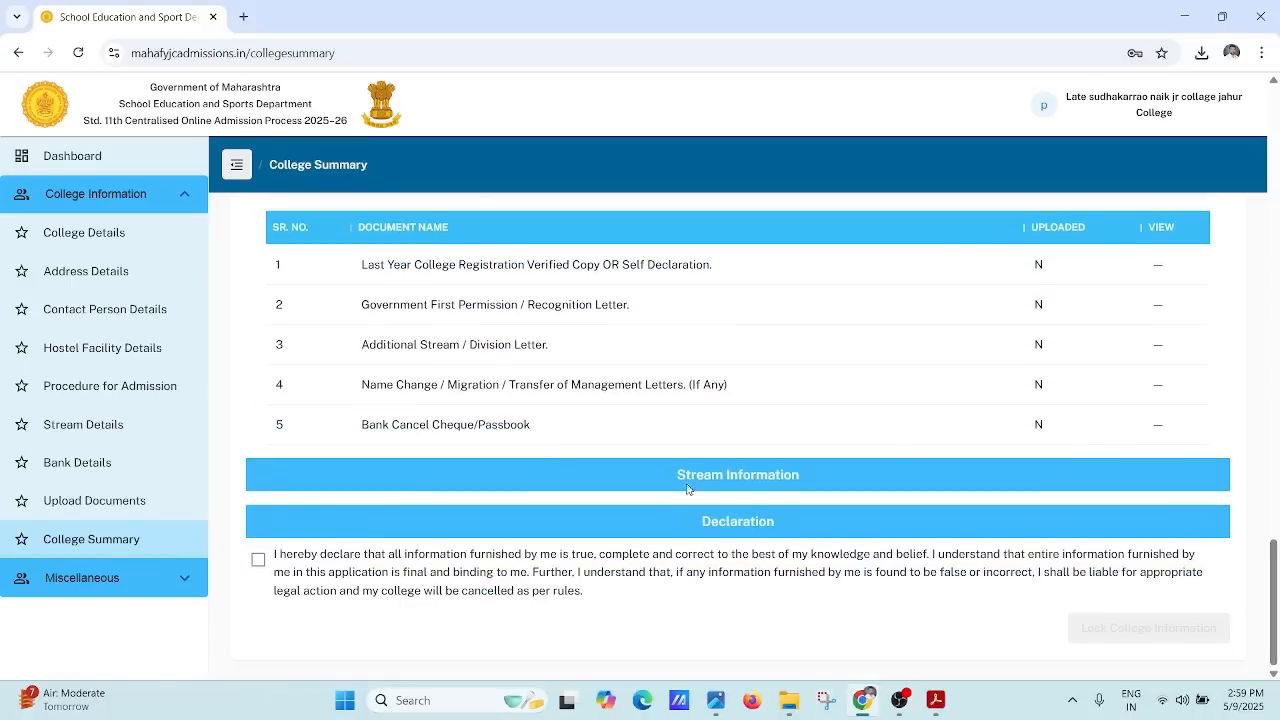
Step: Tick the declaration confirming the furnished college information is true, then scroll back up
{"action": "left_click", "coordinate": [256, 564]}
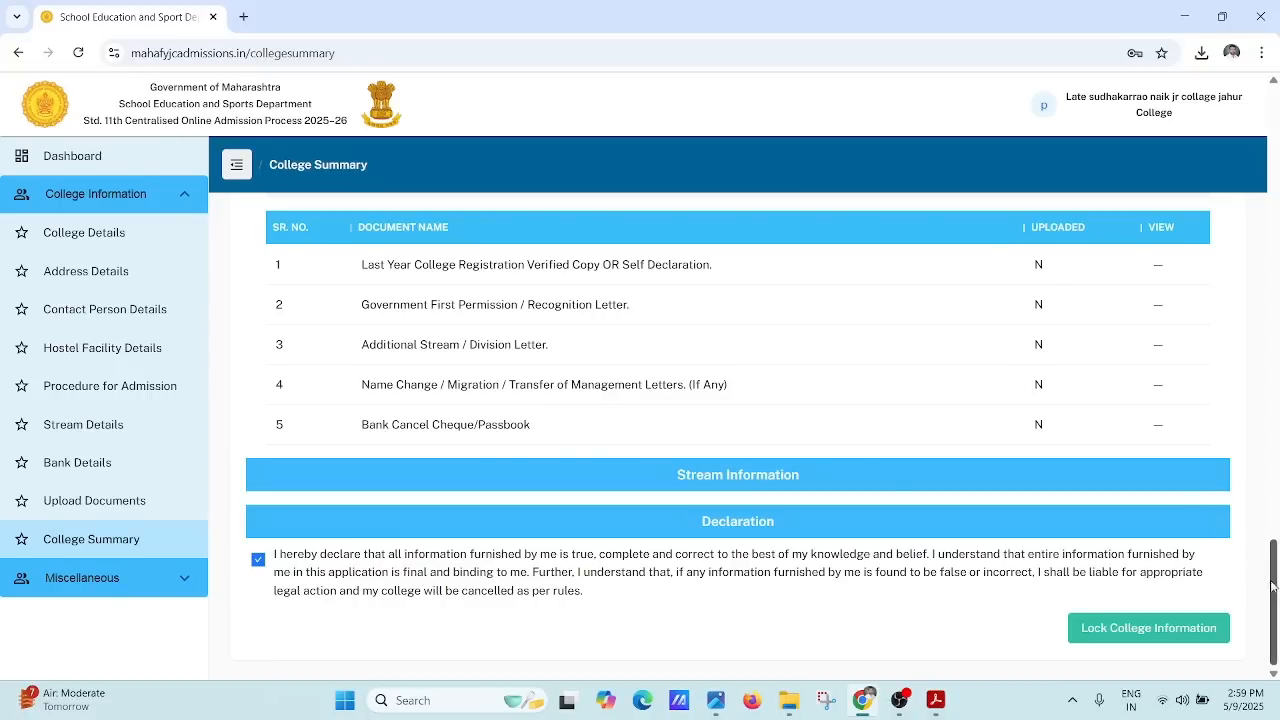
{"action": "left_click_drag", "start_coordinate": [1273, 586], "coordinate": [1278, 136]}
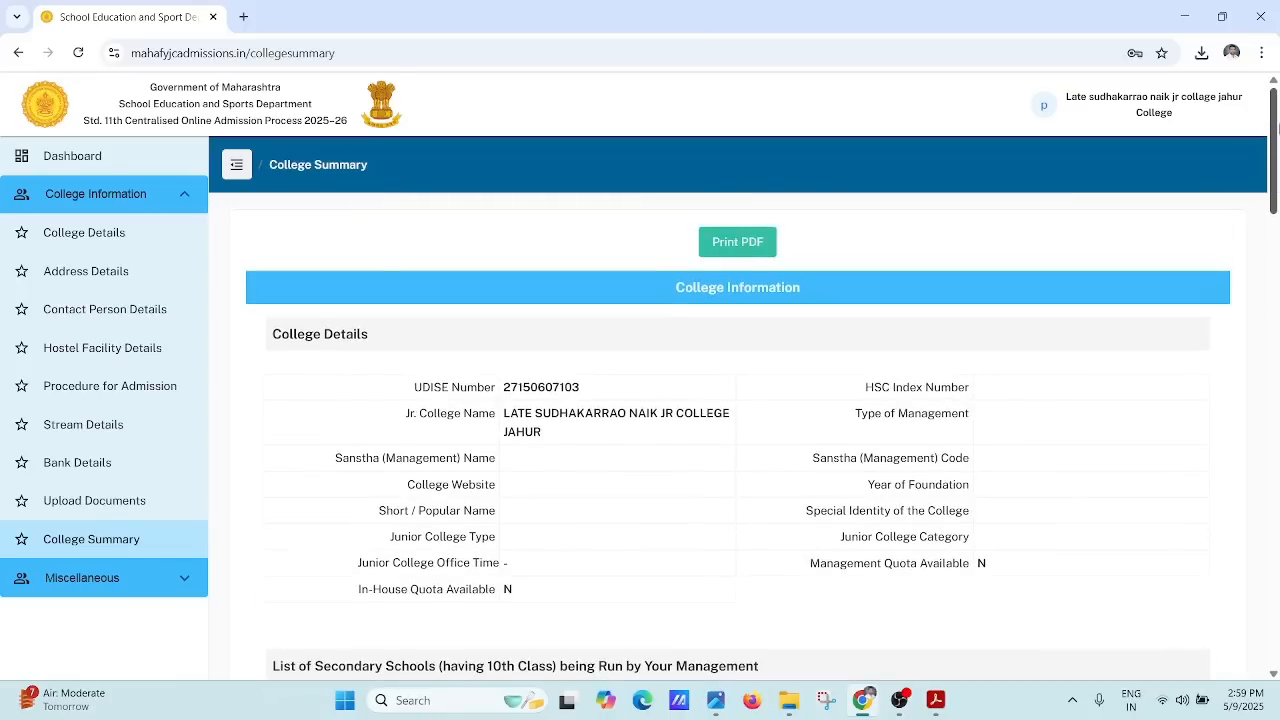
{"action": "left_click", "coordinate": [749, 242]}
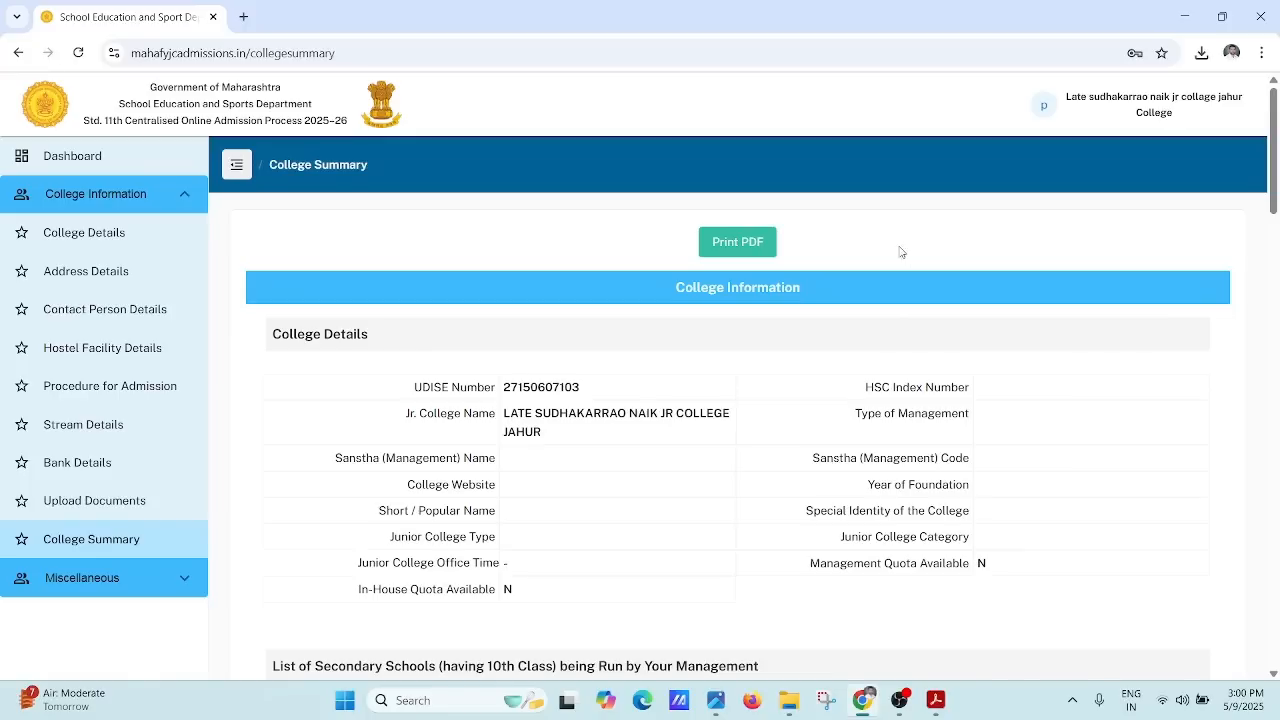
{"action": "left_click", "coordinate": [727, 250]}
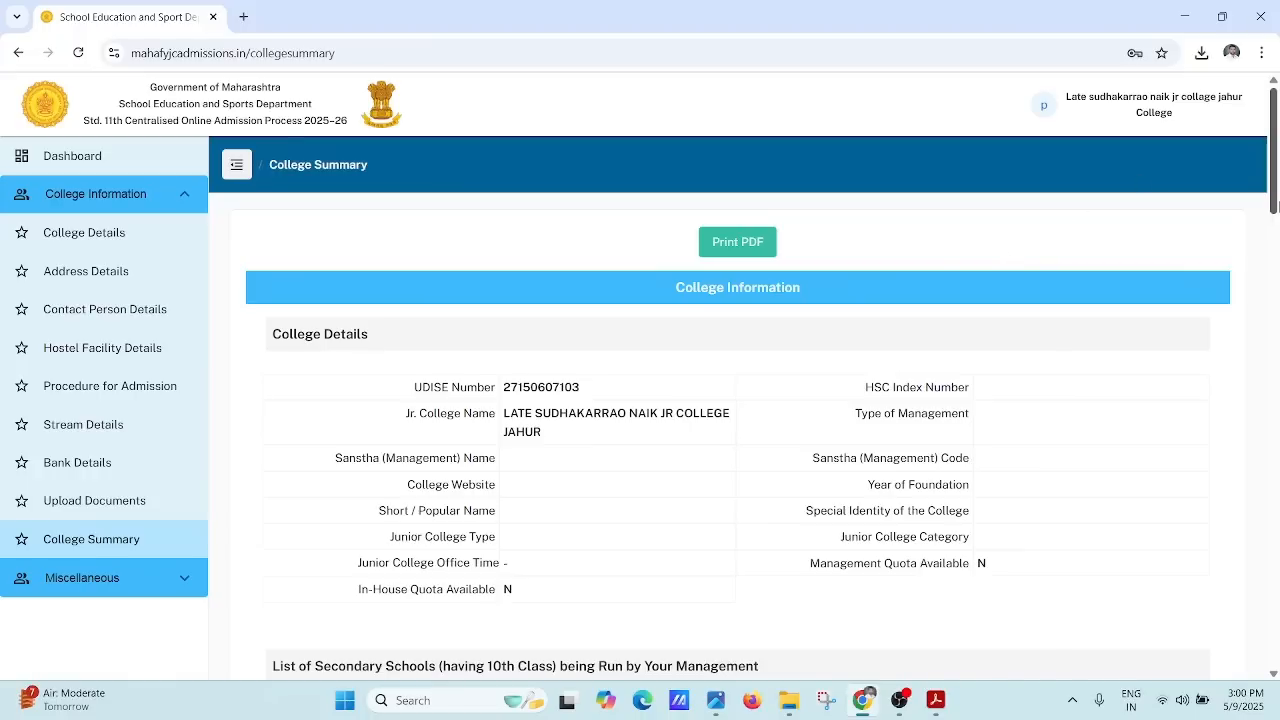
{"action": "left_click_drag", "start_coordinate": [1274, 190], "coordinate": [1249, 664]}
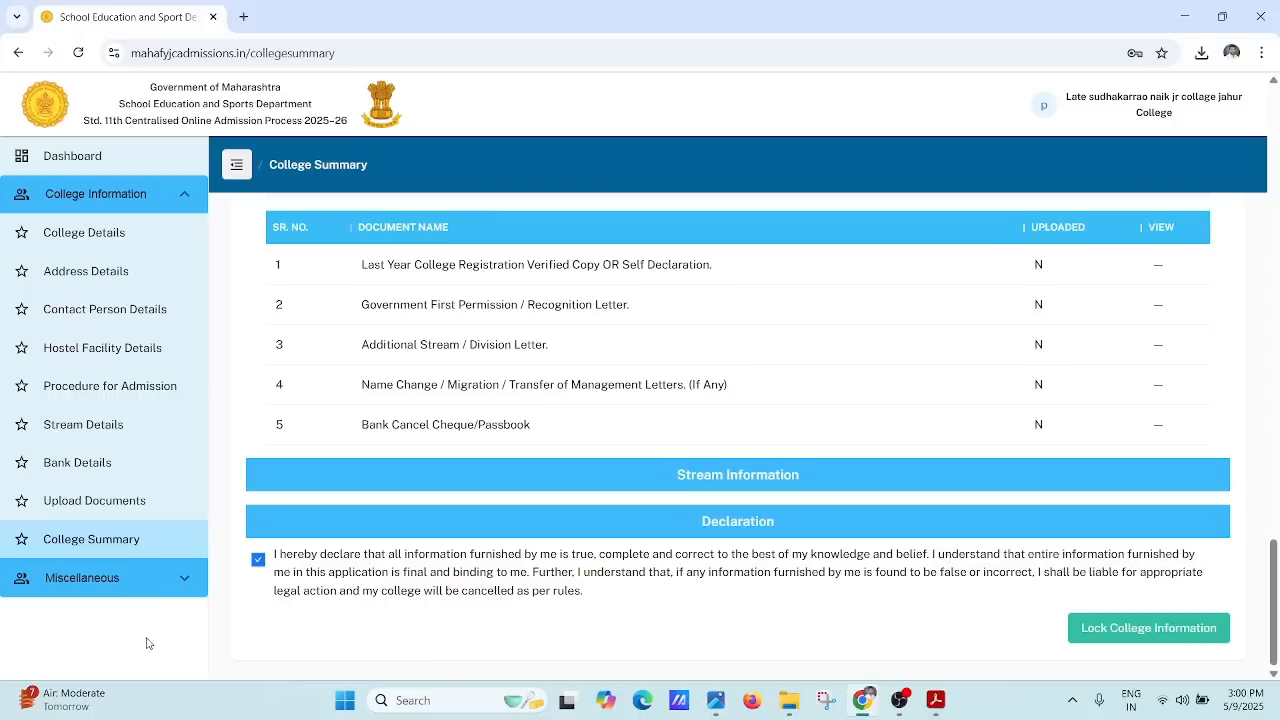
Step: Expand Miscellaneous in the sidebar to reveal Change Password
{"action": "left_click", "coordinate": [137, 594]}
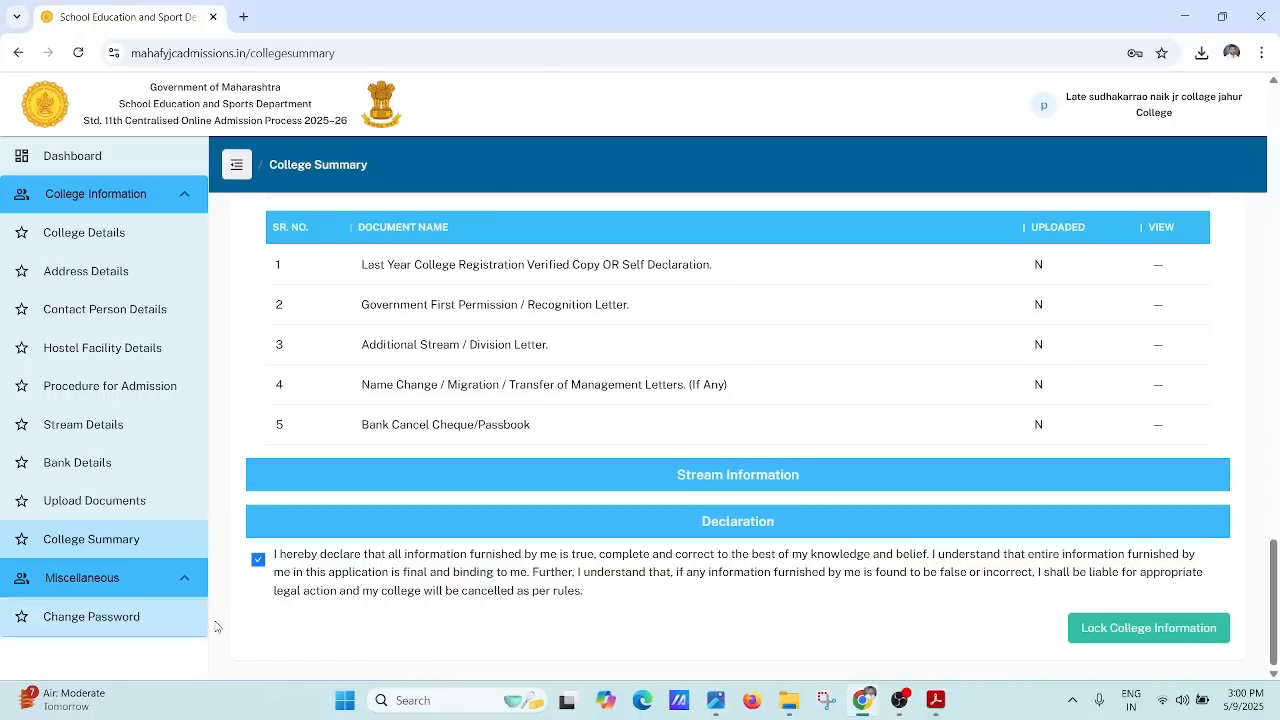